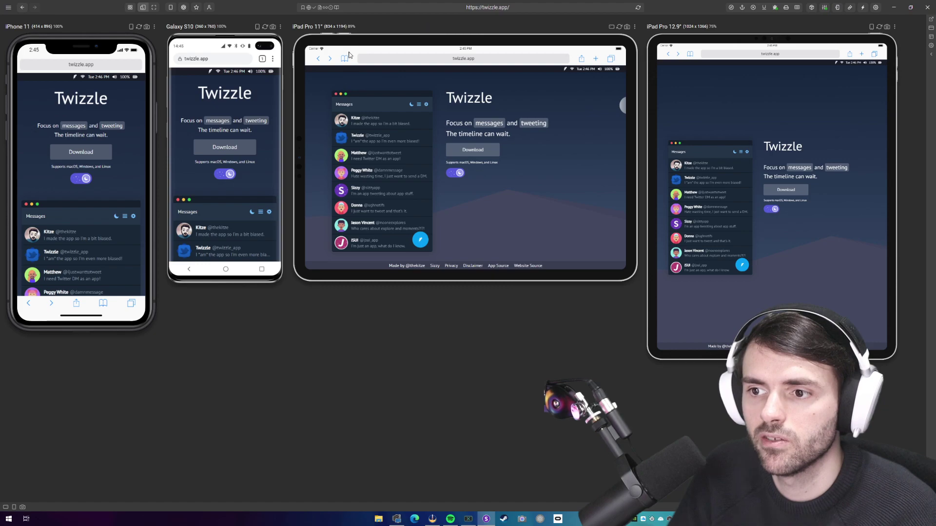
- View twizzle.app as one full-size page and expand the developer tools sidebar, widening it to roughly 40% of the window
{"action": "scroll", "coordinate": [275, 149], "scroll_direction": "down", "scroll_amount": 5}
{"action": "scroll", "coordinate": [254, 150], "scroll_direction": "up", "scroll_amount": 5}
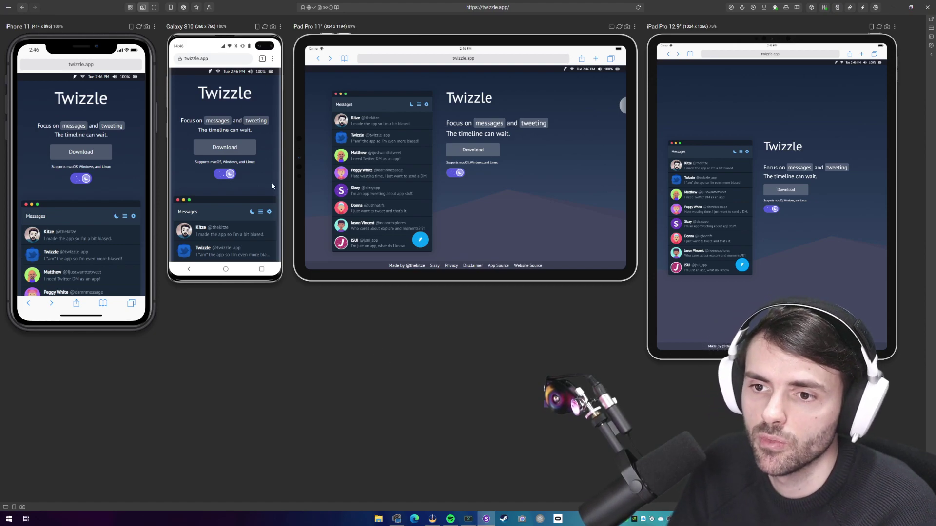
{"action": "left_click", "coordinate": [155, 7]}
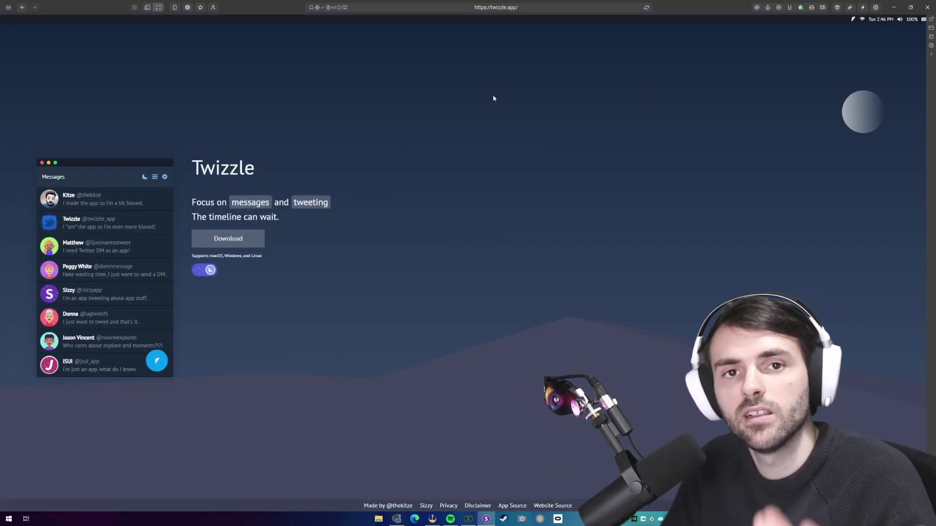
{"action": "left_click", "coordinate": [931, 54]}
{"action": "left_click_drag", "start_coordinate": [657, 97], "coordinate": [569, 98]}
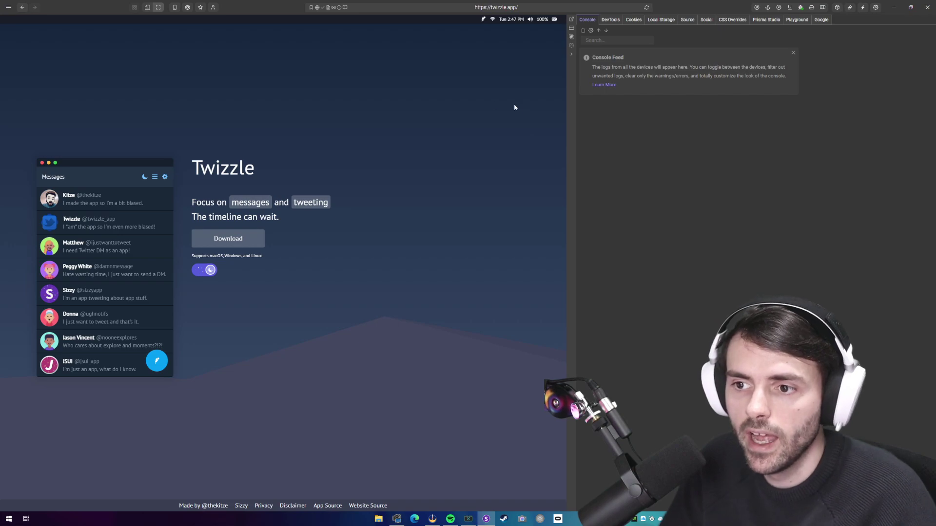
- Return to the multi-device view and collapse the developer tools sidebar
{"action": "left_click", "coordinate": [147, 8]}
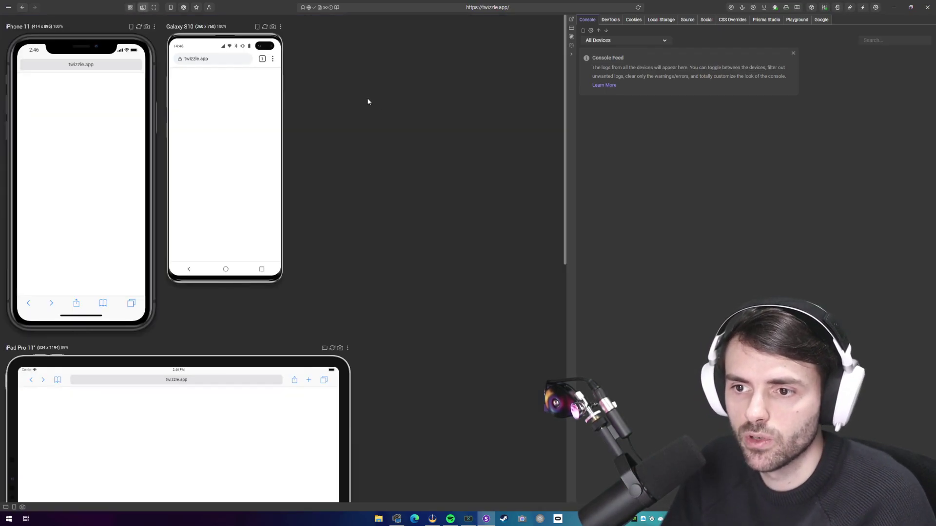
{"action": "left_click", "coordinate": [571, 54]}
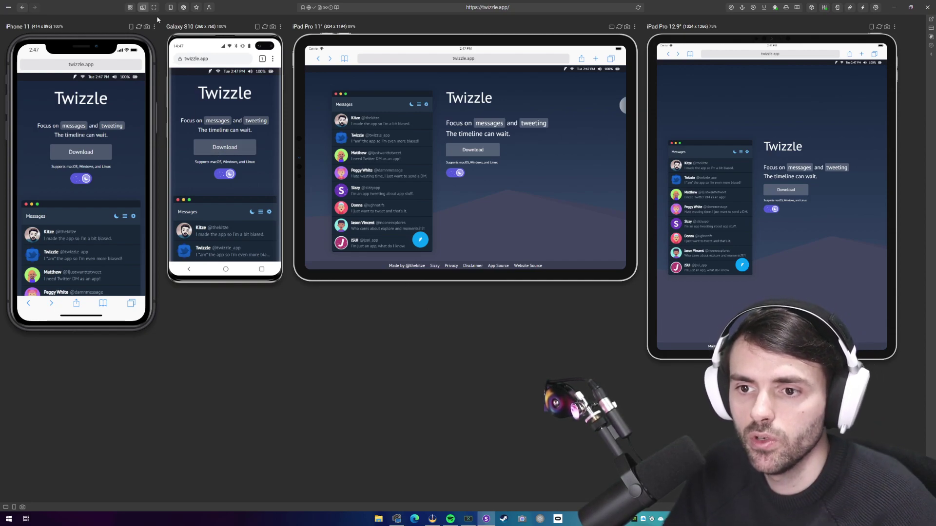
- Try the Center, Grid, Horizontal and Vertical layouts on the simulated devices
{"action": "left_click", "coordinate": [131, 8]}
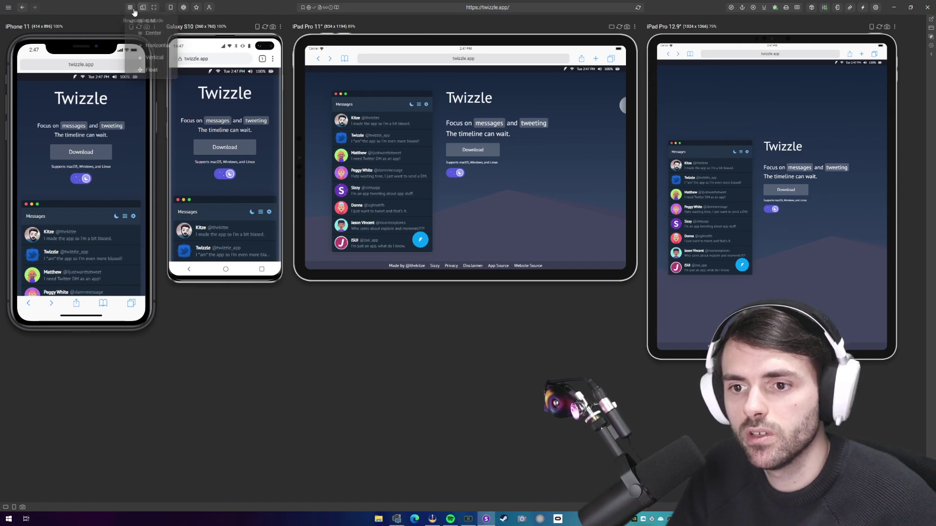
{"action": "left_click", "coordinate": [132, 12]}
{"action": "left_click", "coordinate": [131, 12]}
{"action": "left_click", "coordinate": [142, 39]}
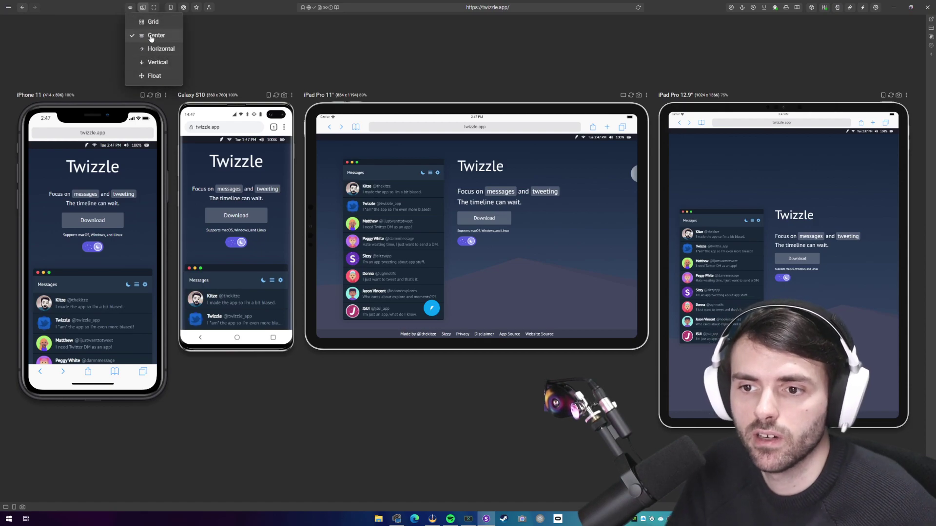
{"action": "left_click", "coordinate": [145, 23]}
{"action": "left_click", "coordinate": [157, 39]}
{"action": "left_click", "coordinate": [159, 48]}
{"action": "left_click", "coordinate": [157, 62]}
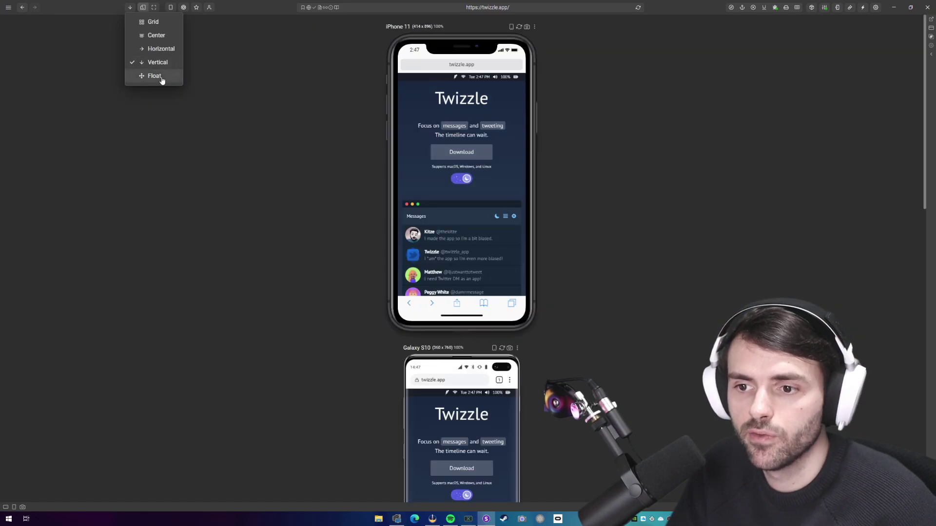
- Set the device layout to Float and reposition the iPad Pro 11", iPhone 11 and Galaxy S10 freely on the canvas
{"action": "left_click", "coordinate": [154, 76]}
{"action": "left_click_drag", "start_coordinate": [204, 210], "coordinate": [174, 206]}
{"action": "mouse_move", "coordinate": [366, 110]}
{"action": "left_mouse_down"}
{"action": "mouse_move", "coordinate": [353, 71]}
{"action": "mouse_move", "coordinate": [367, 97]}
{"action": "left_mouse_up"}
{"action": "left_click_drag", "start_coordinate": [481, 122], "coordinate": [490, 91]}
- Scale the Galaxy S10 and iPad Pro 11" down to about 73% and the iPhone 11 to 74%
{"action": "left_click_drag", "start_coordinate": [587, 334], "coordinate": [552, 267]}
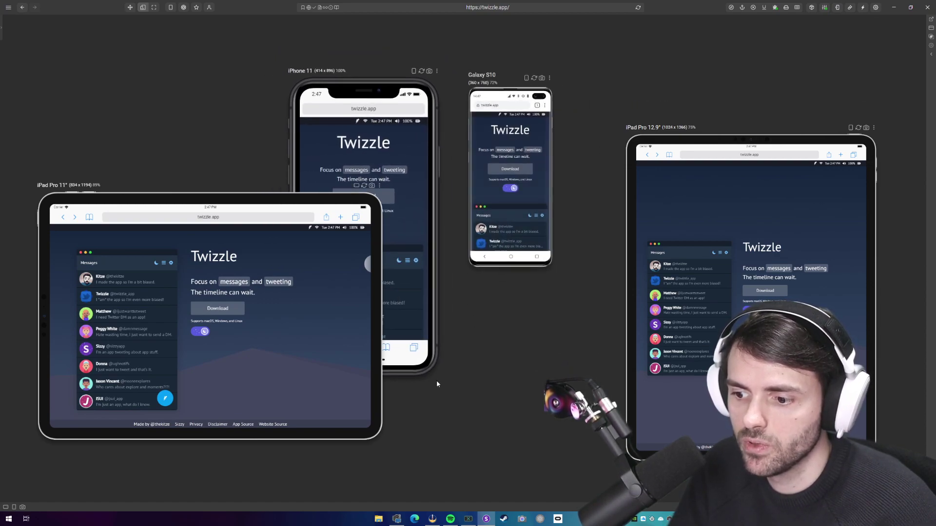
{"action": "left_click_drag", "start_coordinate": [438, 379], "coordinate": [396, 295]}
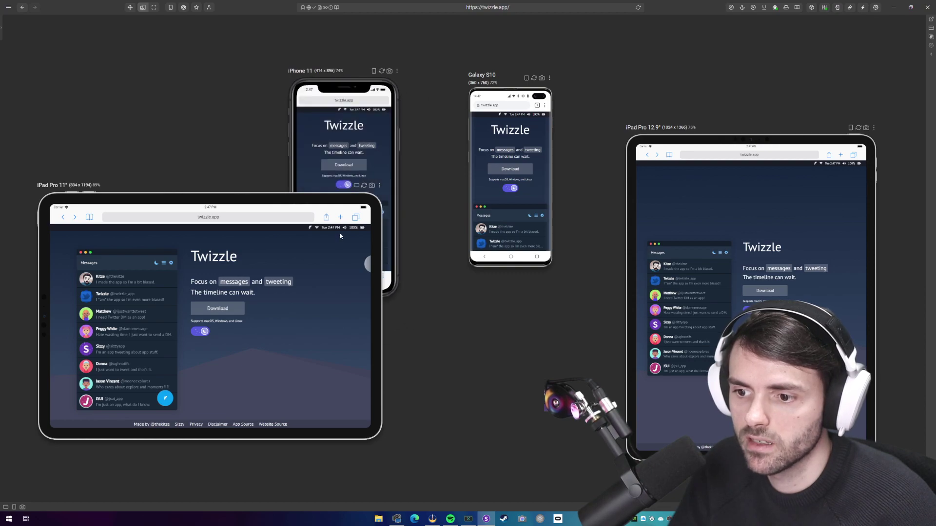
{"action": "left_click_drag", "start_coordinate": [379, 421], "coordinate": [312, 372]}
- Line up the iPad Pro 11", iPhone 11 and Galaxy S10 in an upper row, with the iPad Pro 12.9" in landscape beneath
{"action": "left_click_drag", "start_coordinate": [239, 188], "coordinate": [212, 60]}
{"action": "left_click_drag", "start_coordinate": [341, 74], "coordinate": [351, 40]}
{"action": "left_click_drag", "start_coordinate": [493, 85], "coordinate": [449, 61]}
{"action": "left_click_drag", "start_coordinate": [662, 141], "coordinate": [105, 267]}
{"action": "left_click", "coordinate": [744, 46]}
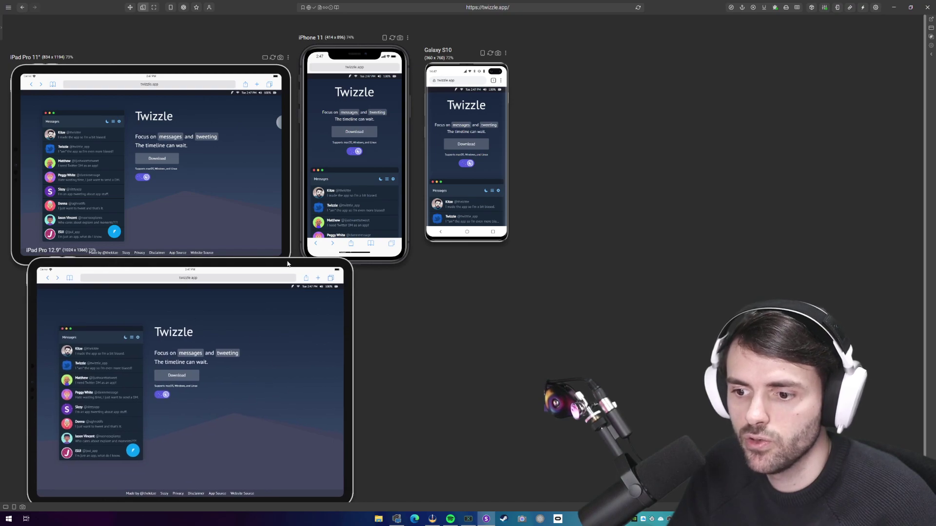
- Shrink the iPad Pro 12.9" to about 50% and place it clear below the iPad Pro 11"
{"action": "left_click_drag", "start_coordinate": [287, 264], "coordinate": [287, 234]}
{"action": "left_click_drag", "start_coordinate": [352, 476], "coordinate": [244, 393]}
{"action": "left_click_drag", "start_coordinate": [168, 230], "coordinate": [159, 299]}
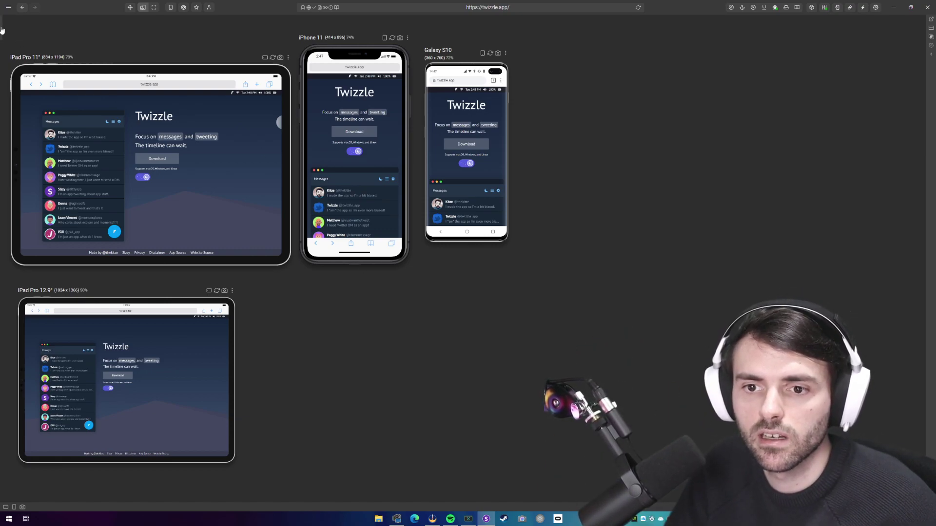
- Align the floating devices to the grid and to the center of the canvas
{"action": "mouse_move", "coordinate": [3, 30]}
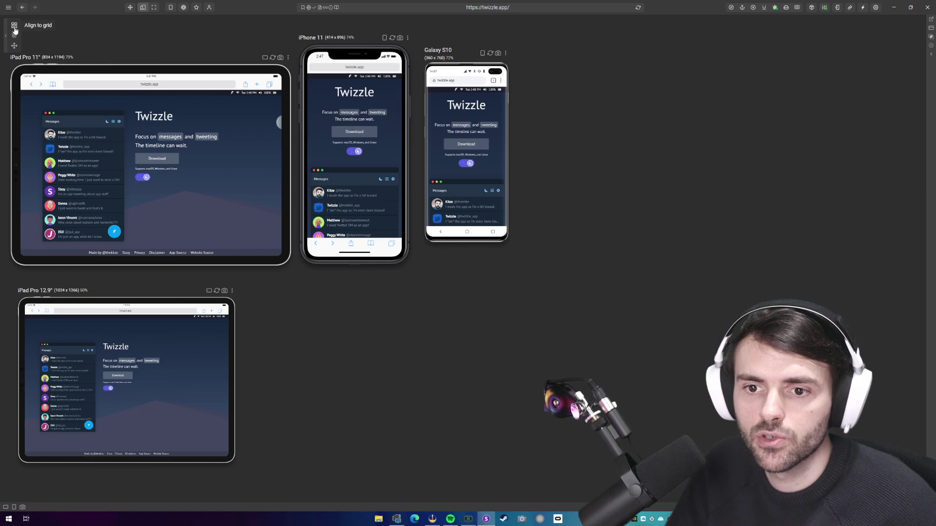
{"action": "left_click", "coordinate": [15, 36]}
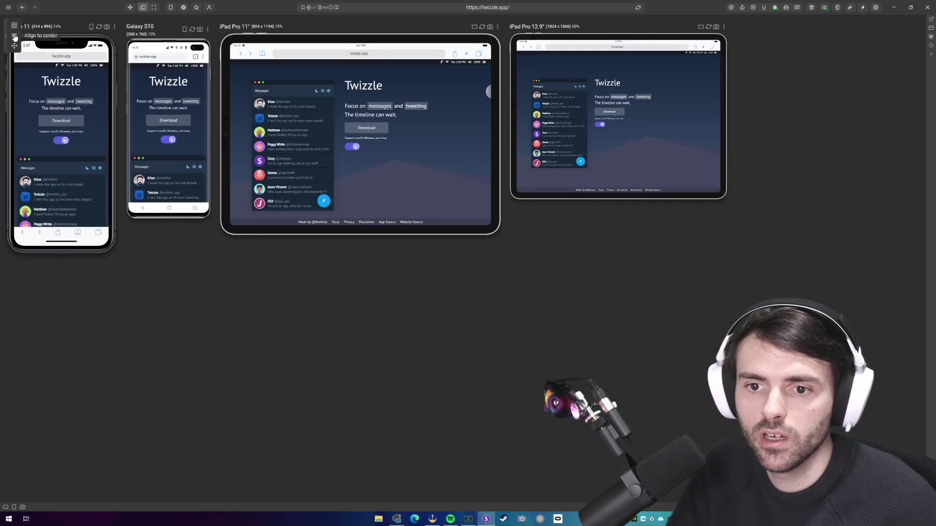
{"action": "left_click", "coordinate": [15, 37]}
- Rearrange the floating devices so the iPad Pro 11" overlaps both the Galaxy S10 and the iPhone 11
{"action": "left_click_drag", "start_coordinate": [377, 153], "coordinate": [375, 54]}
{"action": "left_click_drag", "start_coordinate": [282, 154], "coordinate": [299, 214]}
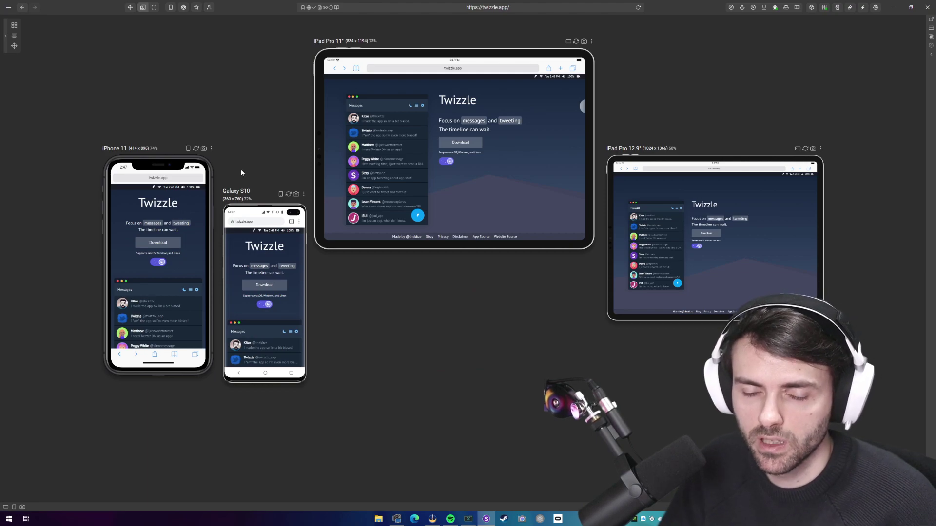
{"action": "left_click_drag", "start_coordinate": [339, 57], "coordinate": [259, 165]}
{"action": "left_click_drag", "start_coordinate": [189, 161], "coordinate": [509, 105]}
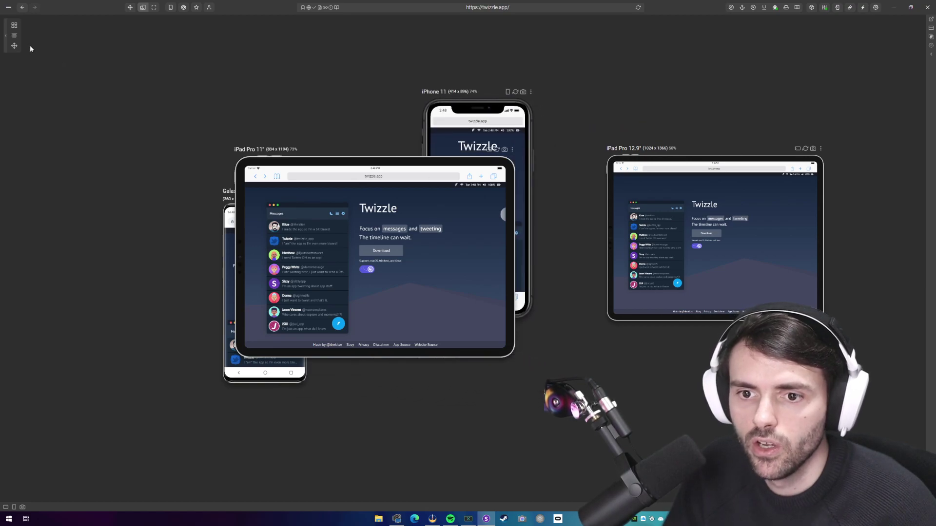
- Bring the Galaxy S10 in front of the overlapping iPad Pro 11" and send it behind again
{"action": "left_click", "coordinate": [322, 163]}
{"action": "mouse_move", "coordinate": [447, 111]}
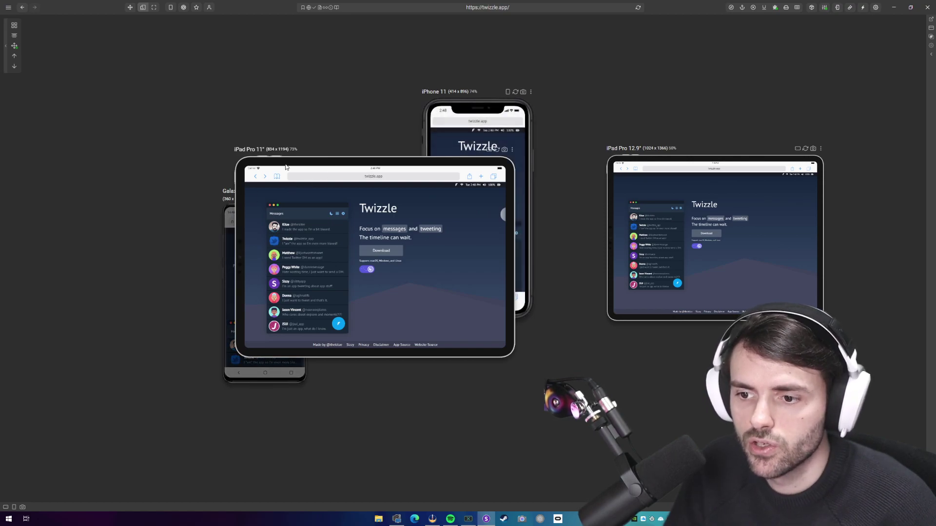
{"action": "left_click", "coordinate": [15, 58]}
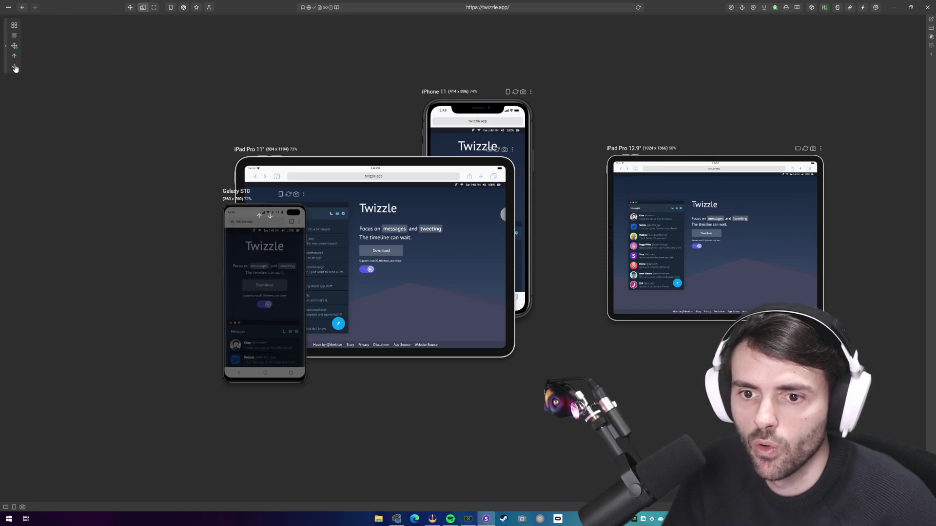
{"action": "left_click", "coordinate": [15, 67]}
{"action": "left_click", "coordinate": [14, 57]}
{"action": "left_click", "coordinate": [15, 67]}
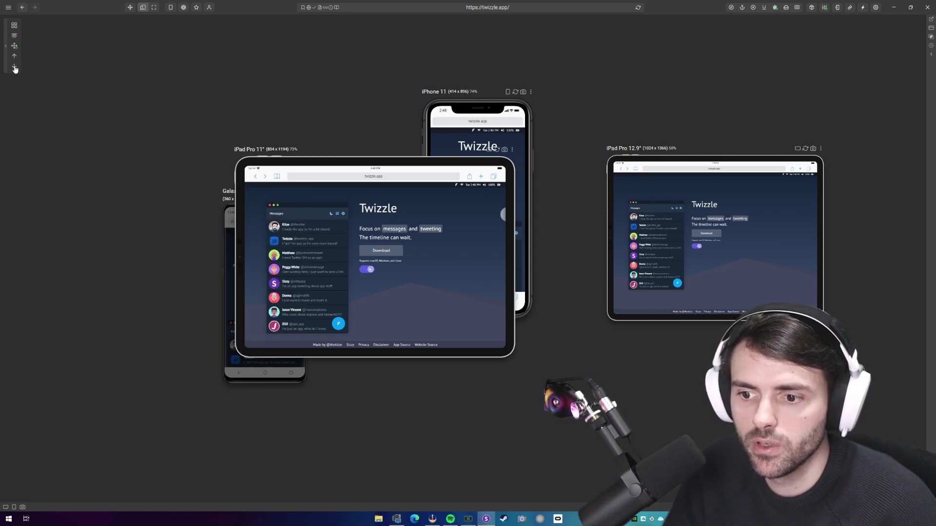
- Bring the iPhone 11 to the front and position it over the right part of the iPad Pro 11"
{"action": "left_click", "coordinate": [464, 106]}
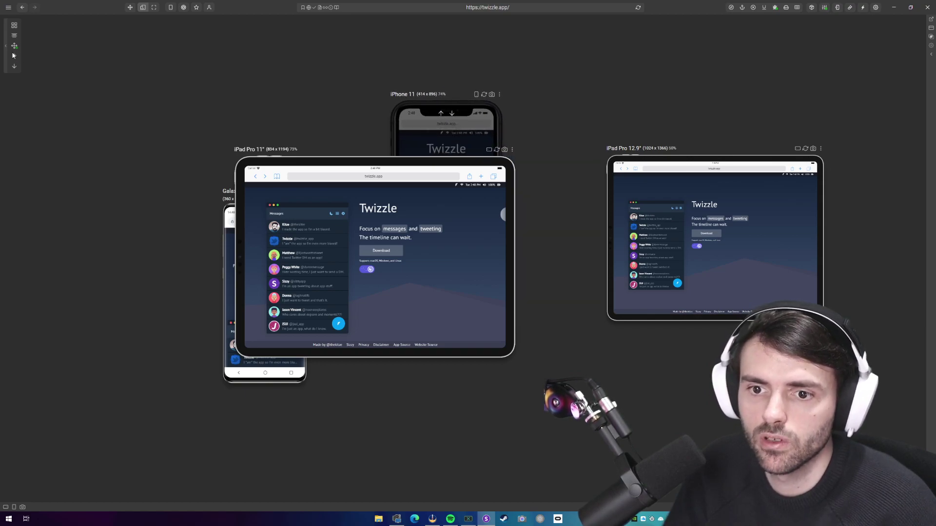
{"action": "left_click", "coordinate": [441, 113]}
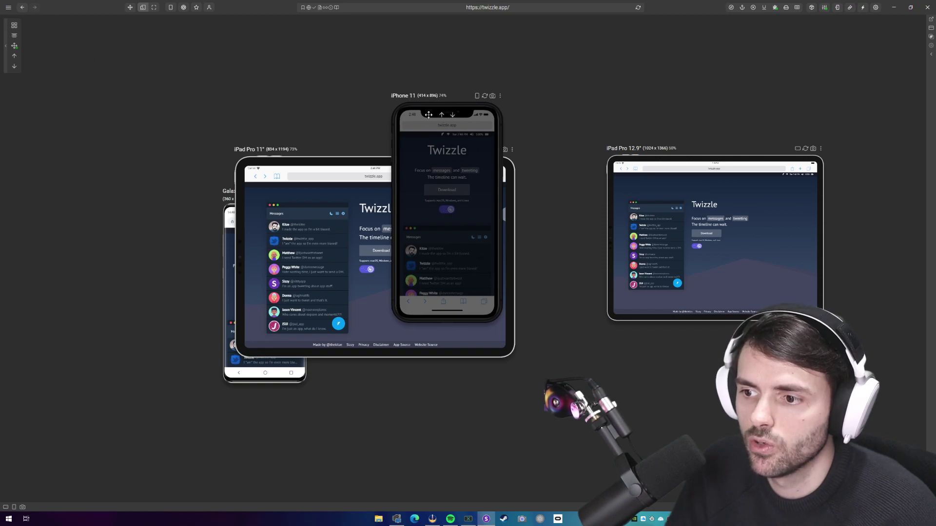
{"action": "left_click_drag", "start_coordinate": [426, 112], "coordinate": [446, 125]}
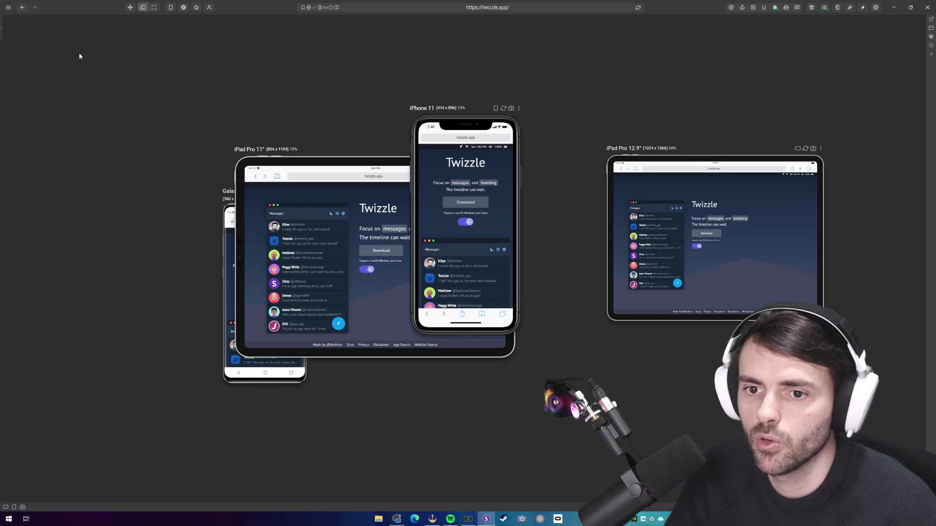
- Compare the Vertical, Horizontal, Center and Float device layouts and set the layout to Grid
{"action": "left_click", "coordinate": [130, 7]}
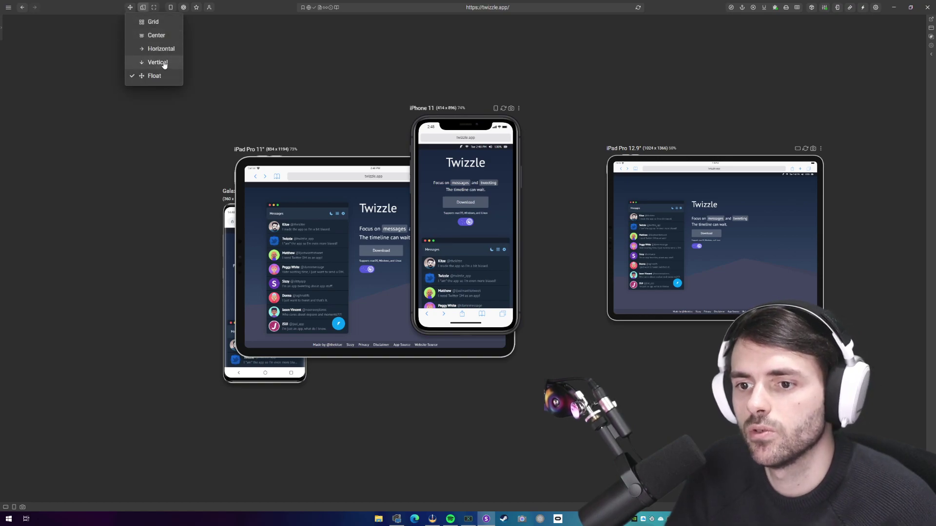
{"action": "left_click", "coordinate": [164, 63]}
{"action": "left_click", "coordinate": [159, 50]}
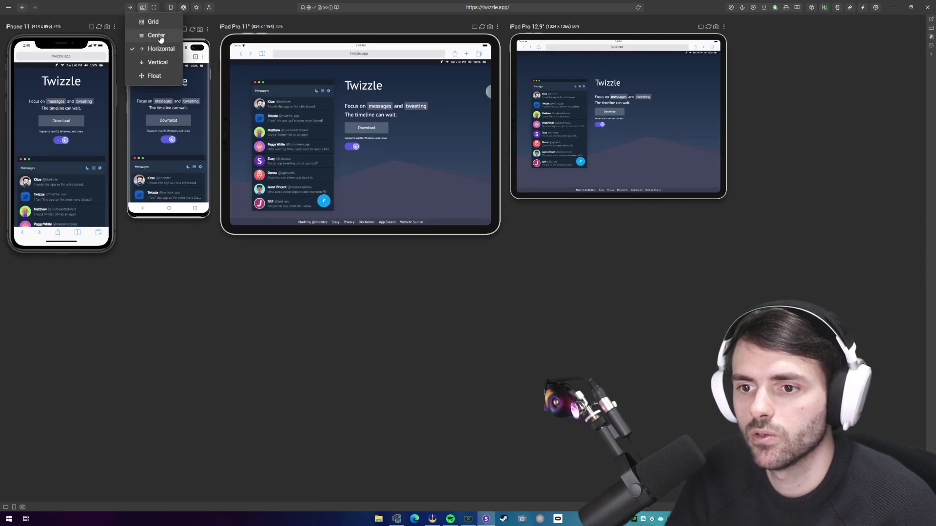
{"action": "left_click", "coordinate": [160, 38]}
{"action": "left_click", "coordinate": [155, 23]}
{"action": "left_click", "coordinate": [155, 76]}
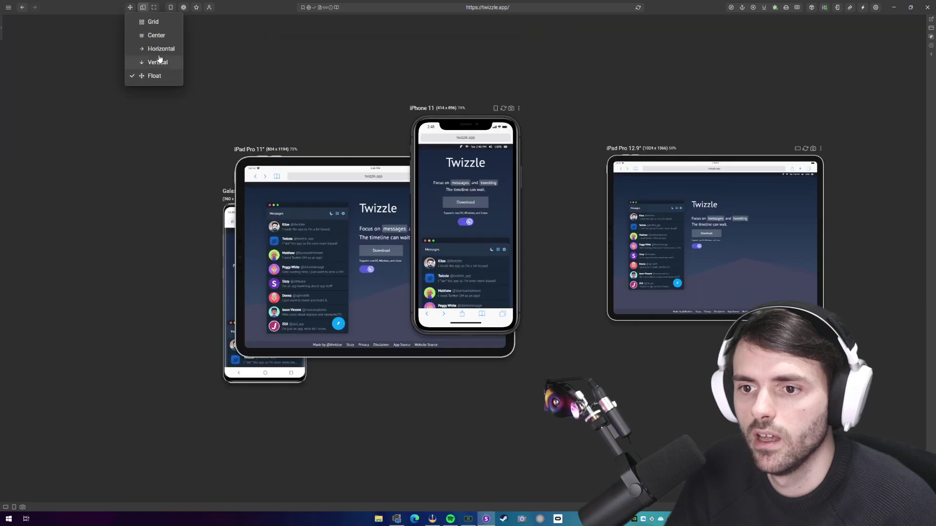
{"action": "left_click", "coordinate": [154, 22]}
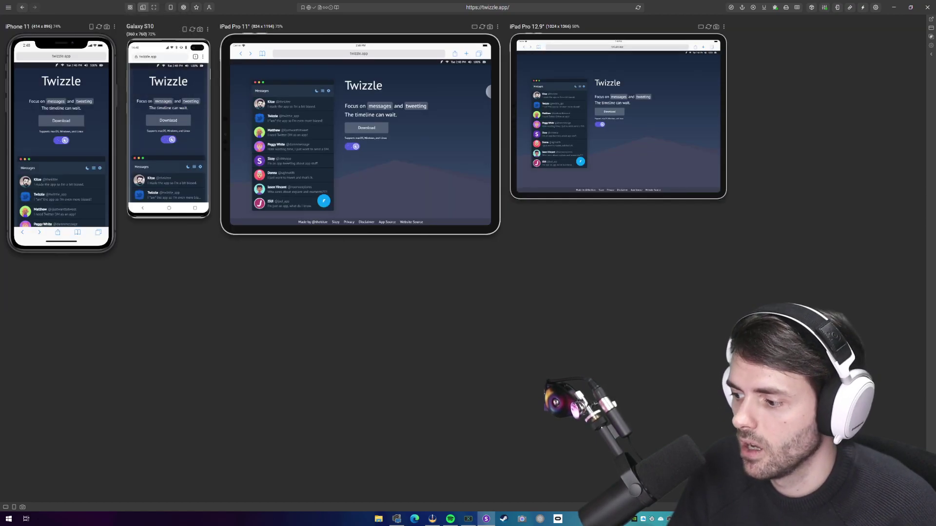
- Enlarge all devices slightly and arrange them in the Horizontal layout
{"action": "mouse_move", "coordinate": [883, 508]}
{"action": "left_mouse_down"}
{"action": "mouse_move", "coordinate": [864, 508]}
{"action": "mouse_move", "coordinate": [879, 508]}
{"action": "left_mouse_up"}
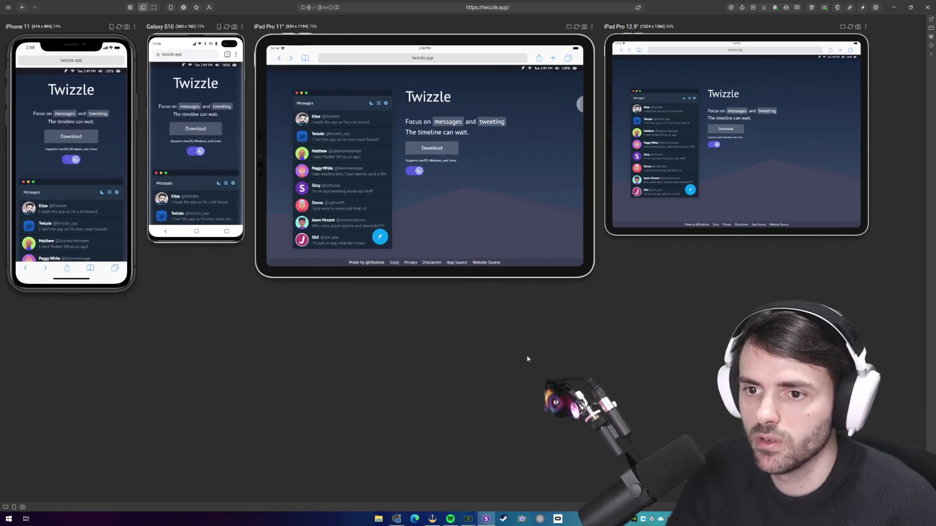
{"action": "left_click", "coordinate": [143, 7]}
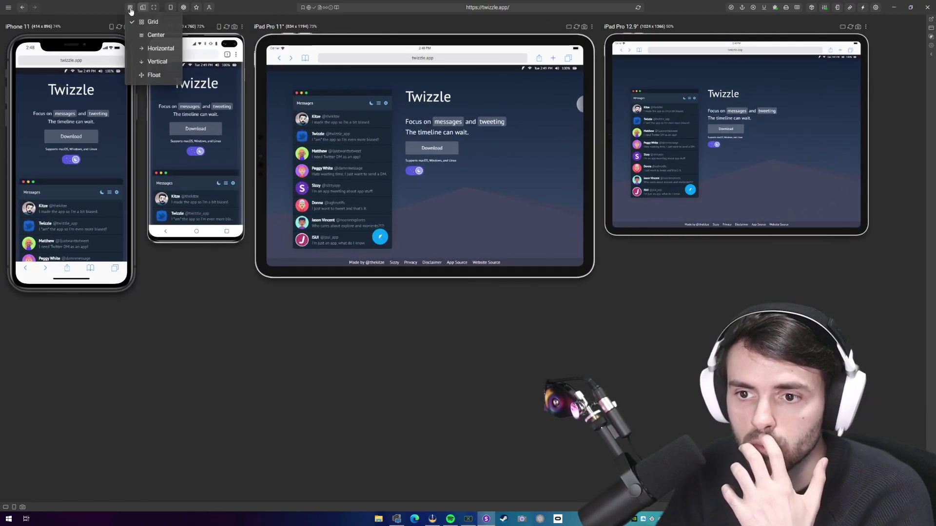
{"action": "left_click", "coordinate": [154, 49]}
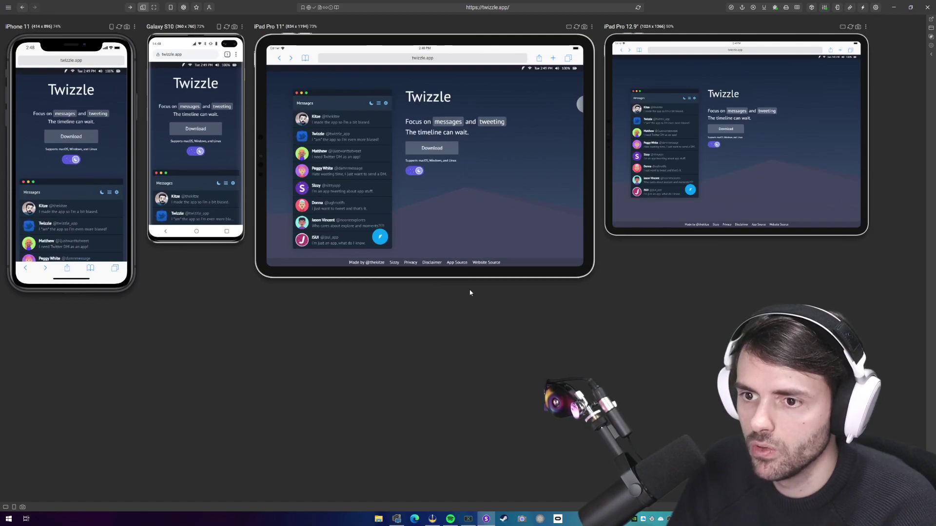
- Arrange the devices in the Vertical layout and return them to the Grid layout
{"action": "left_click", "coordinate": [129, 9]}
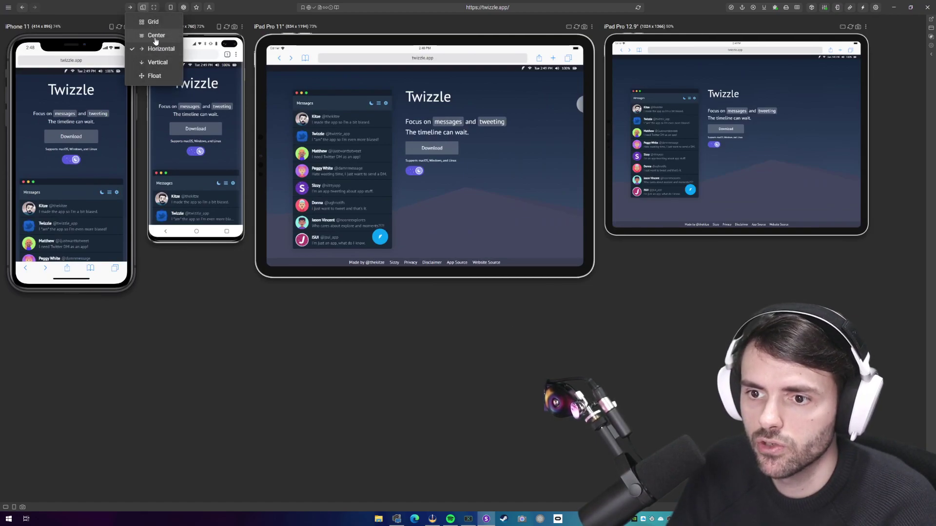
{"action": "left_click", "coordinate": [158, 62]}
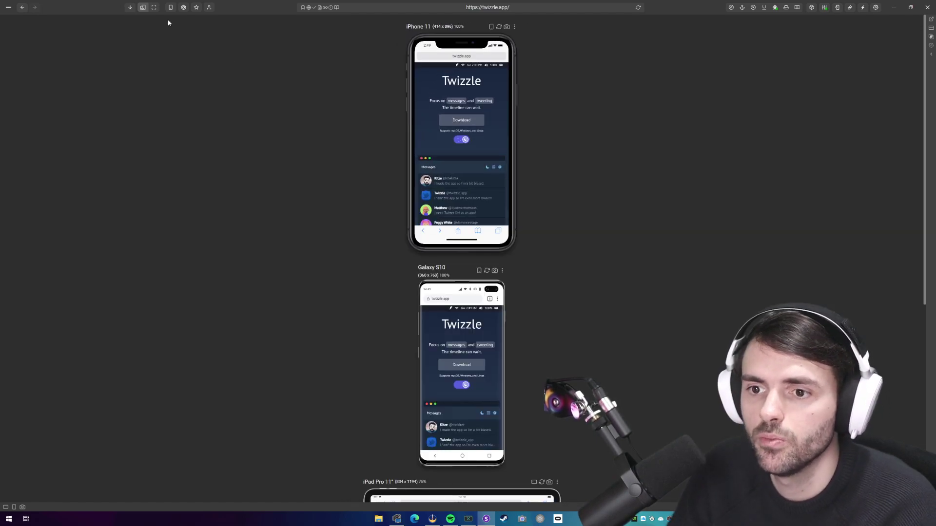
{"action": "left_click", "coordinate": [143, 8]}
{"action": "left_click", "coordinate": [145, 23]}
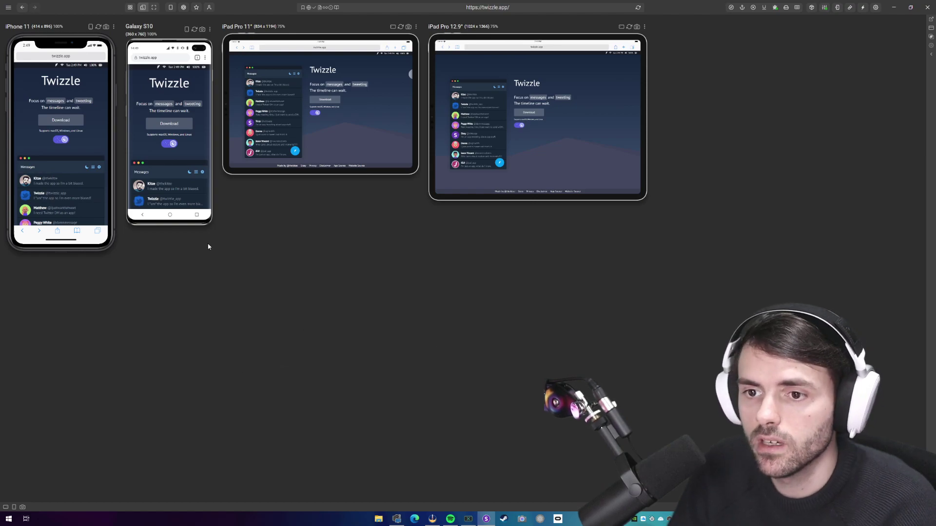
- View the page at full size without device frames and go back to the multi-device view
{"action": "left_click", "coordinate": [153, 8]}
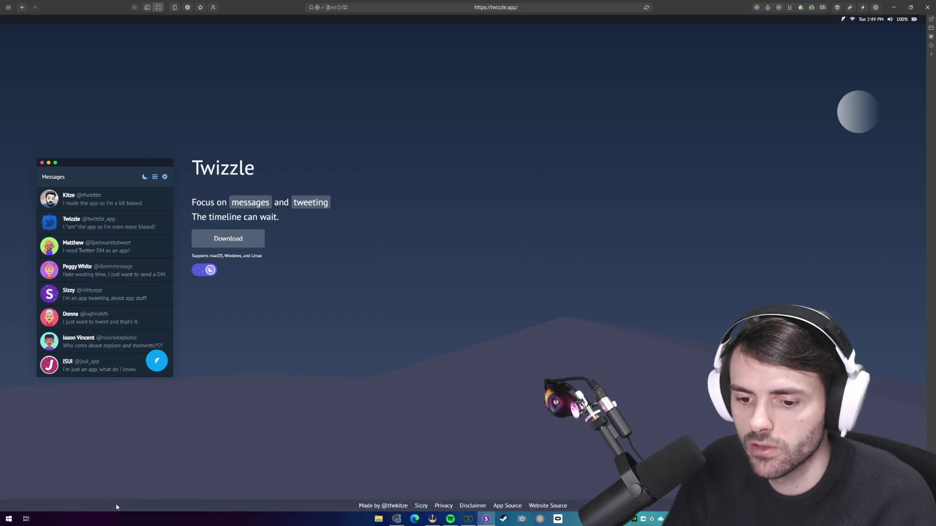
{"action": "left_click", "coordinate": [147, 8]}
{"action": "left_click", "coordinate": [131, 7]}
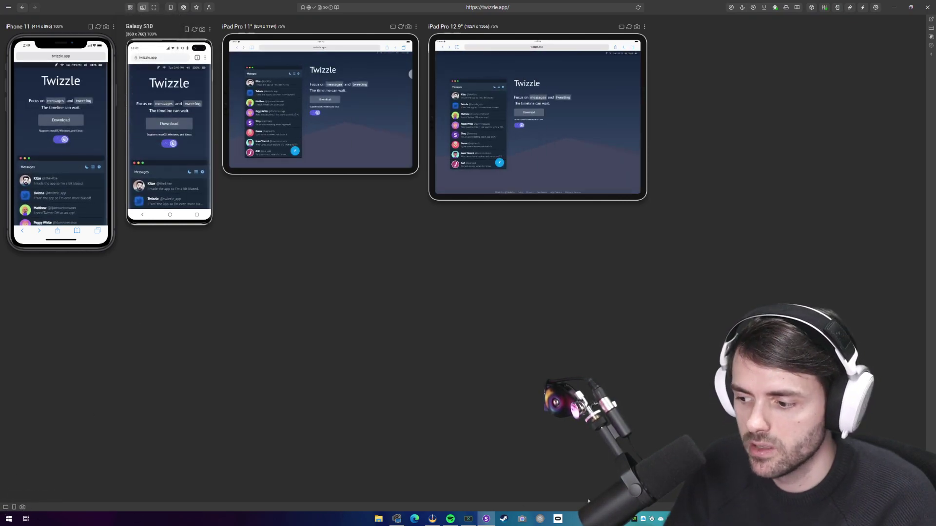
- Switch all devices to landscape orientation
{"action": "left_click", "coordinate": [14, 508]}
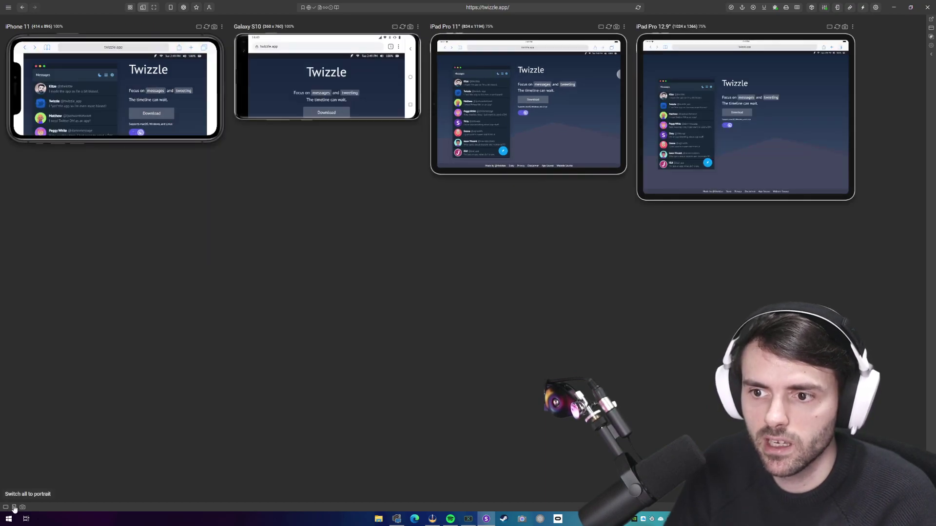
- Switch all devices to portrait orientation and take screenshots of all of them, dismissing the saved notification
{"action": "left_click", "coordinate": [14, 508]}
{"action": "left_click", "coordinate": [23, 507]}
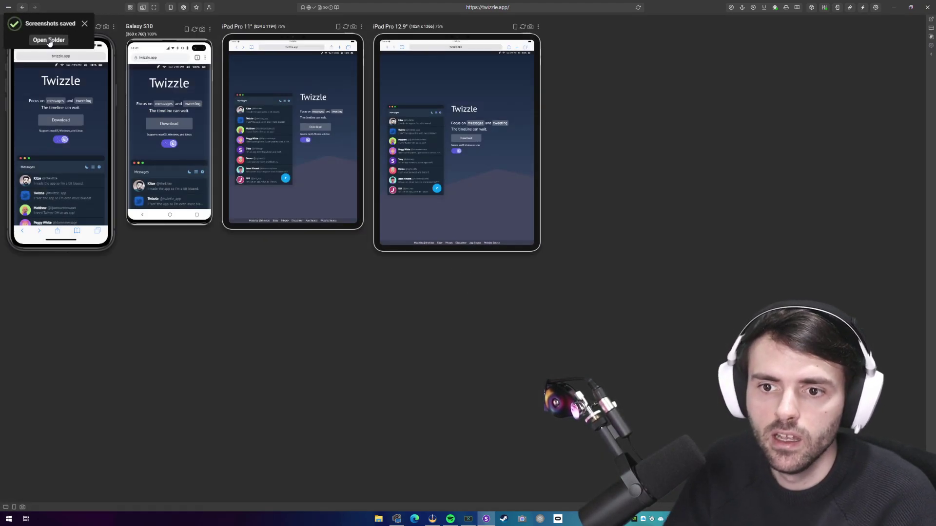
{"action": "left_click", "coordinate": [85, 24]}
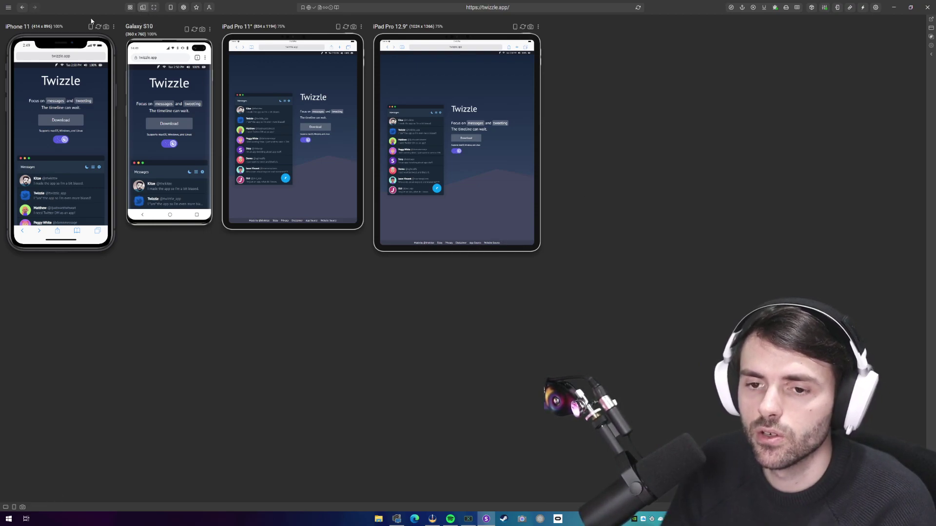
- Open the settings and look through the toolbar options for view modes, align modes, address bar and buttons
{"action": "right_click", "coordinate": [154, 7]}
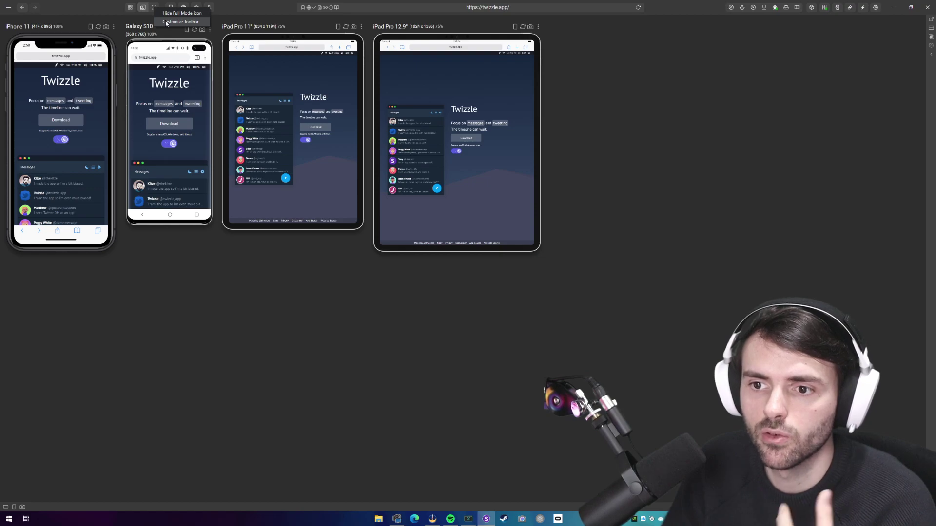
{"action": "left_click", "coordinate": [644, 137]}
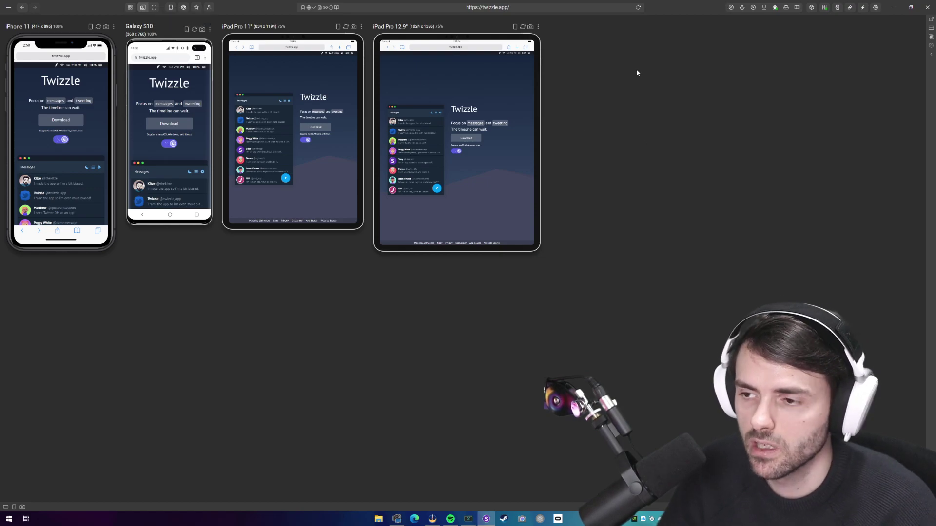
{"action": "left_click", "coordinate": [875, 7]}
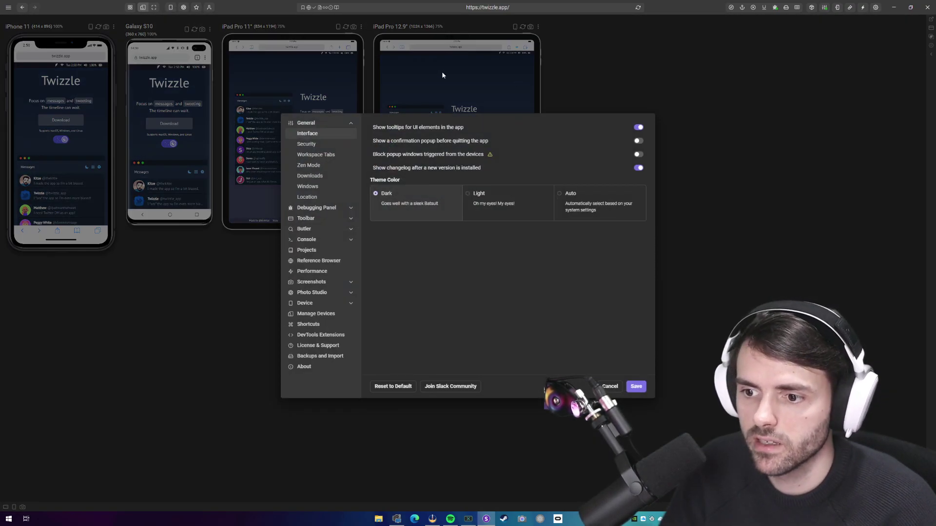
{"action": "left_click", "coordinate": [319, 218]}
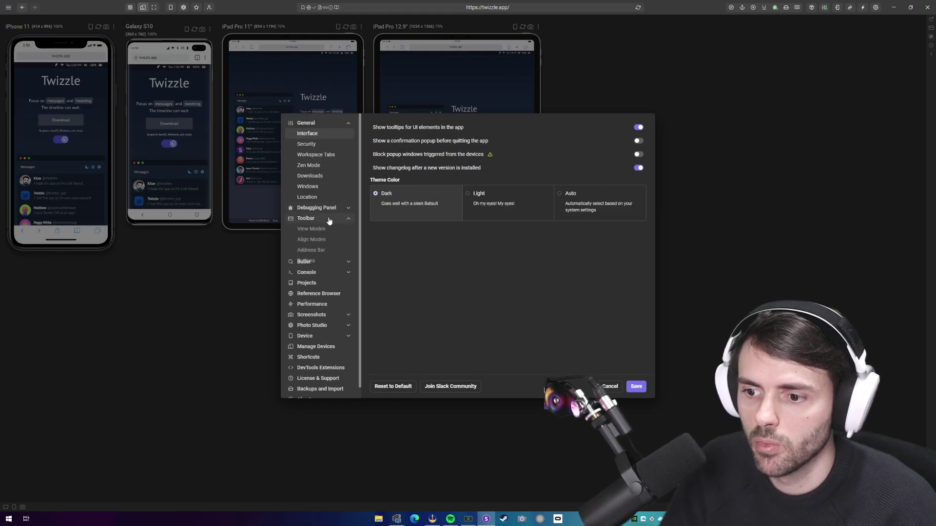
{"action": "left_click", "coordinate": [320, 230]}
{"action": "left_click", "coordinate": [320, 240]}
{"action": "left_click", "coordinate": [320, 249]}
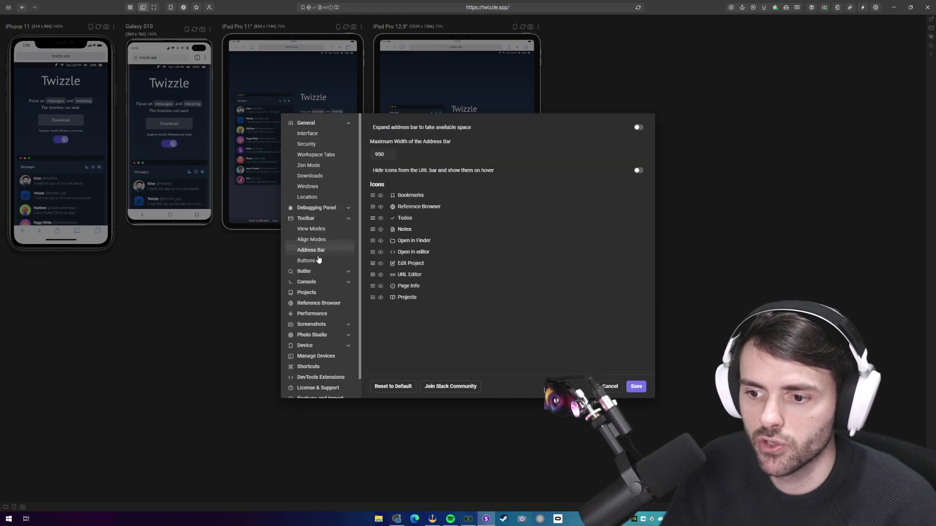
{"action": "left_click", "coordinate": [316, 261]}
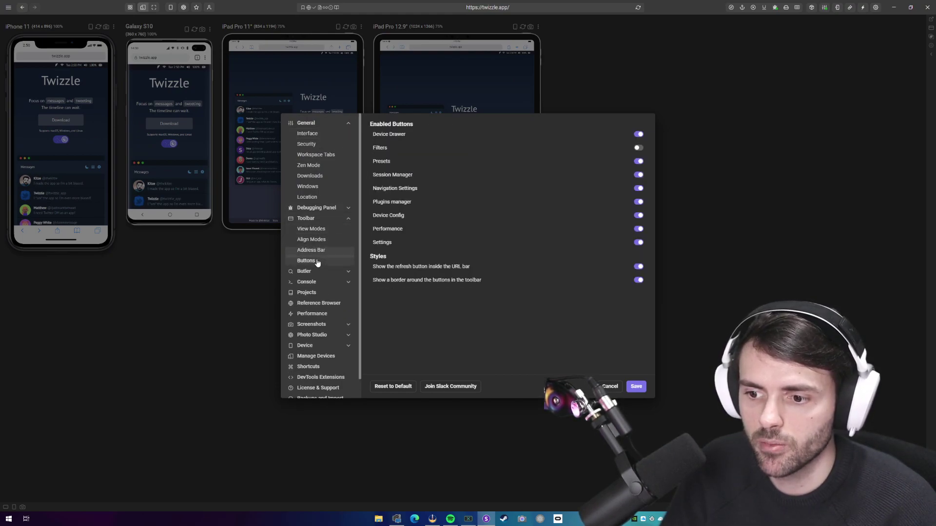
- Show the resizable mode button, set the align mode switcher to Individual Buttons, and save the settings
{"action": "left_click", "coordinate": [324, 230]}
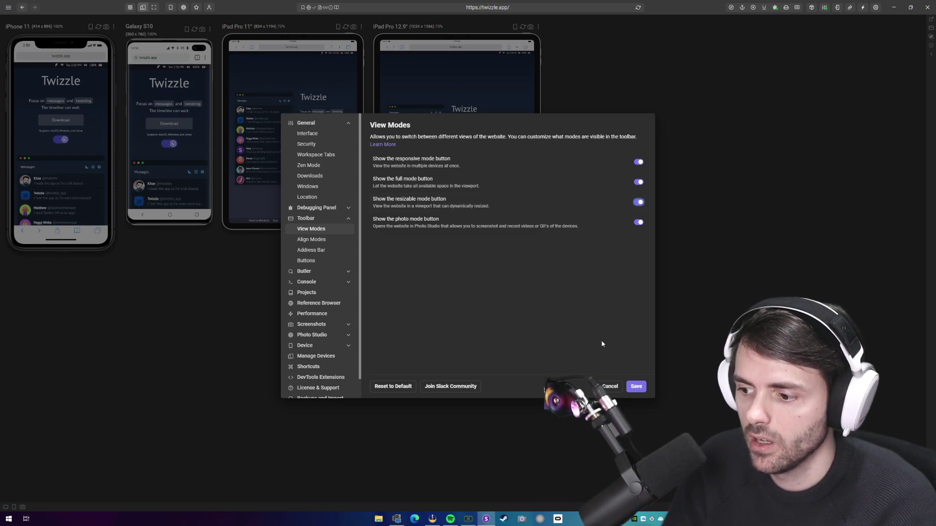
{"action": "left_click", "coordinate": [320, 242]}
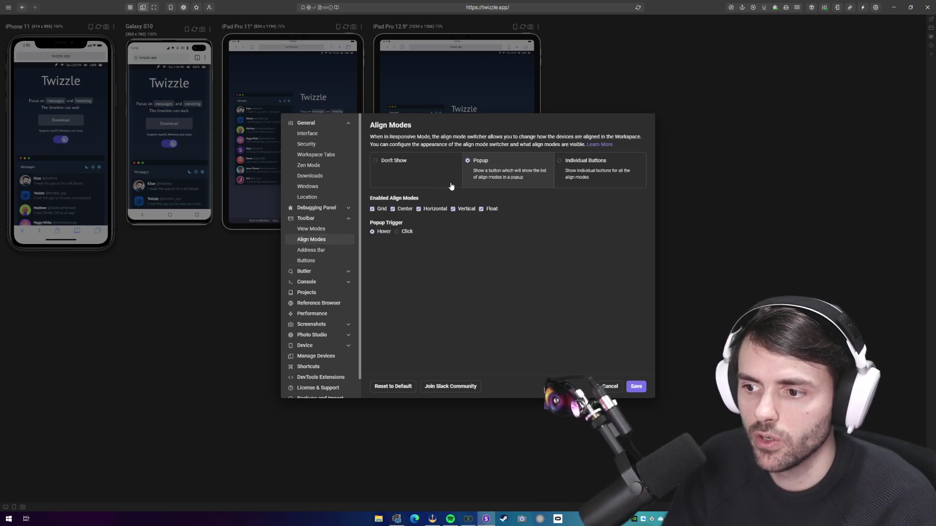
{"action": "left_click", "coordinate": [562, 163]}
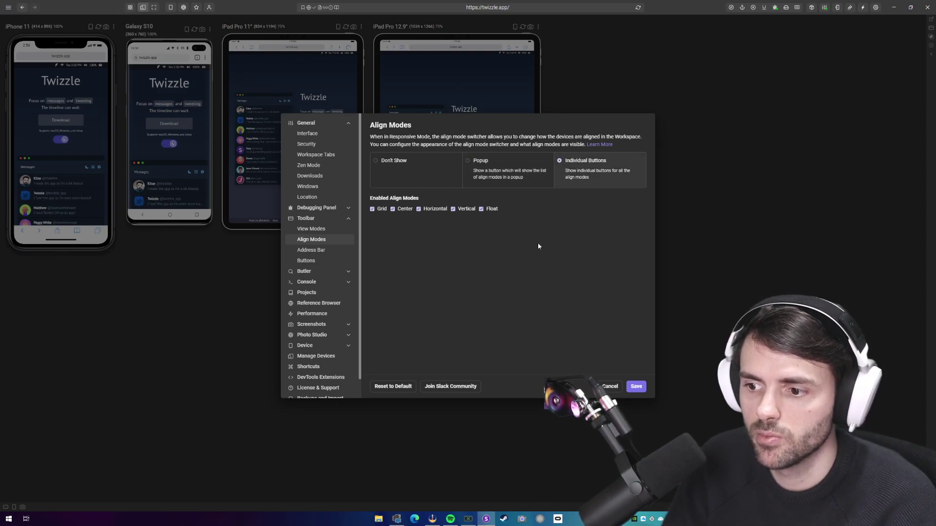
{"action": "left_click", "coordinate": [636, 386]}
- Try the align modes through their individual toolbar buttons and return the devices to the Grid layout
{"action": "left_click", "coordinate": [133, 8]}
{"action": "left_click", "coordinate": [142, 7]}
{"action": "left_click", "coordinate": [154, 7]}
{"action": "left_click", "coordinate": [165, 8]}
{"action": "left_click", "coordinate": [154, 8]}
{"action": "left_click", "coordinate": [132, 8]}
{"action": "left_click", "coordinate": [143, 7]}
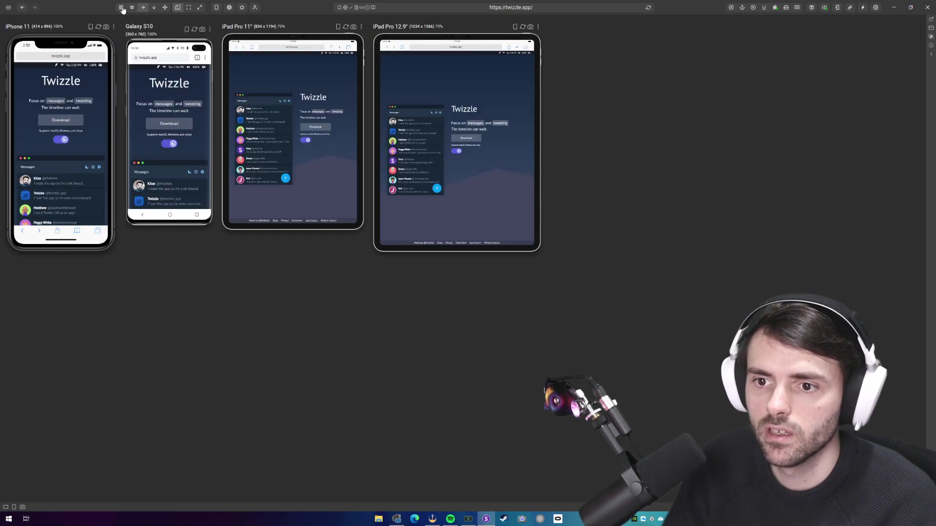
- Set the align mode switcher back to Popup in the toolbar settings, with Click as the popup trigger
{"action": "left_click", "coordinate": [875, 7]}
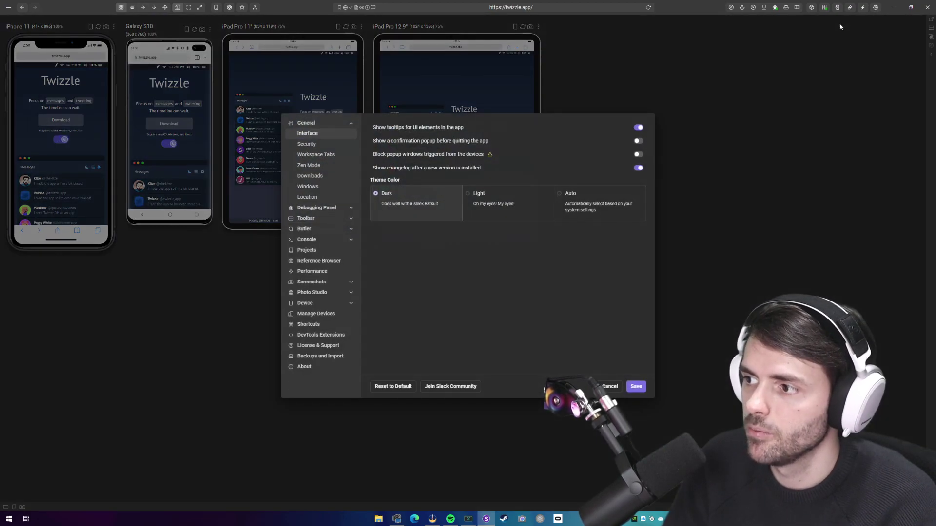
{"action": "left_click", "coordinate": [317, 229]}
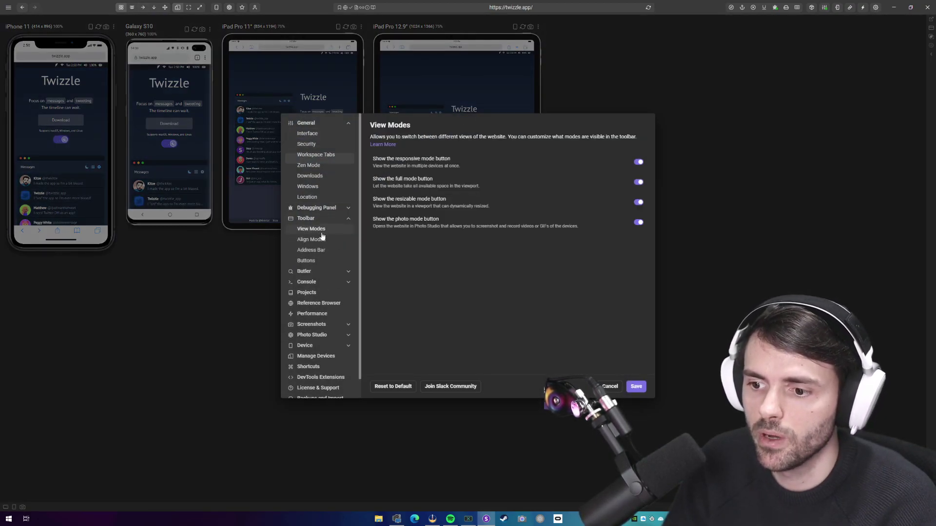
{"action": "left_click", "coordinate": [316, 239]}
{"action": "left_click", "coordinate": [468, 165]}
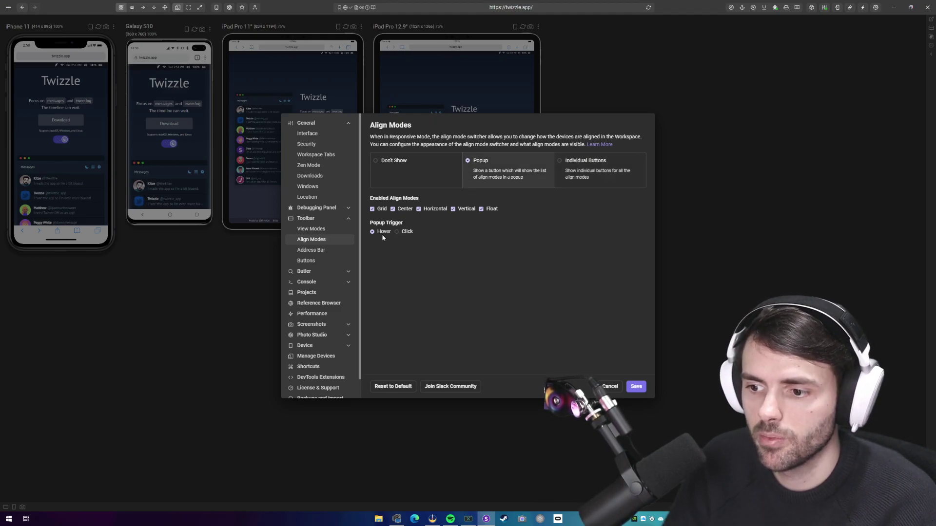
{"action": "left_click", "coordinate": [396, 231]}
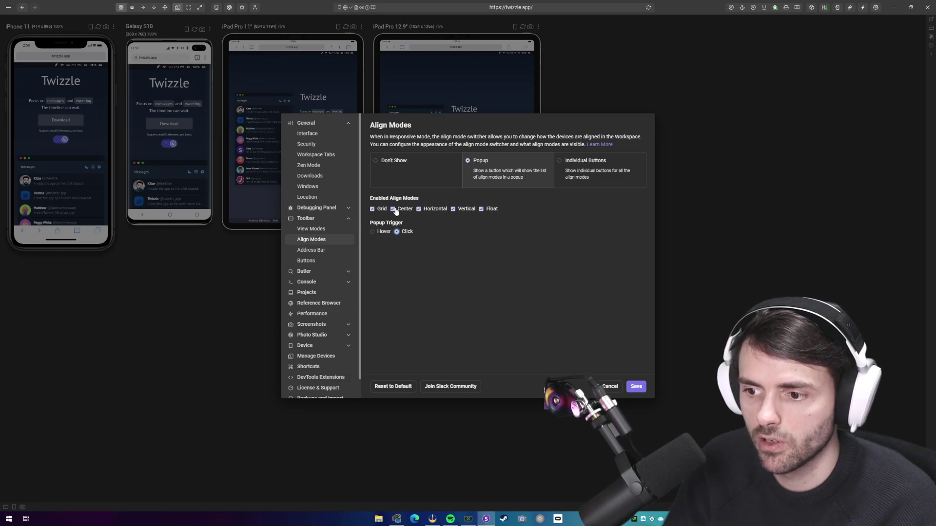
- Disable the Horizontal and Vertical align modes, save the settings, and choose Grid from the align mode popup
{"action": "left_click", "coordinate": [439, 210]}
{"action": "left_click", "coordinate": [459, 210]}
{"action": "left_click", "coordinate": [490, 264]}
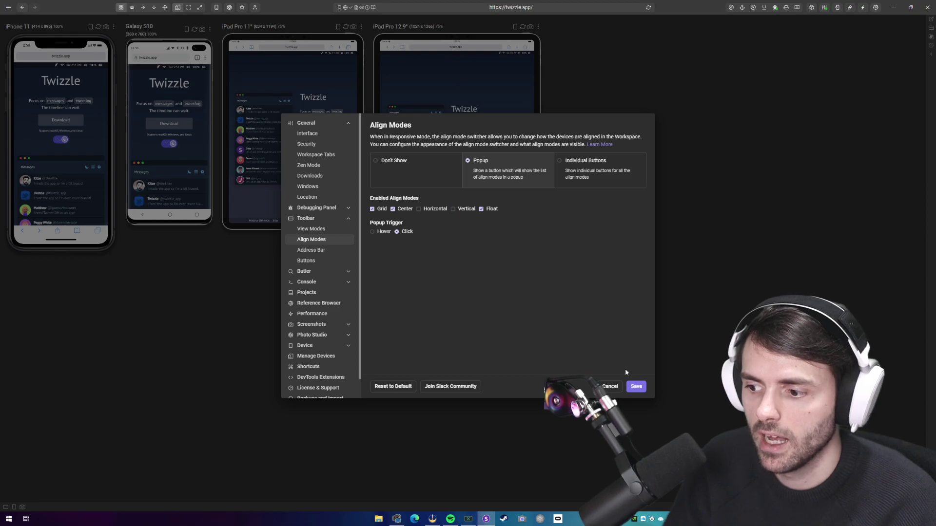
{"action": "left_click", "coordinate": [636, 386]}
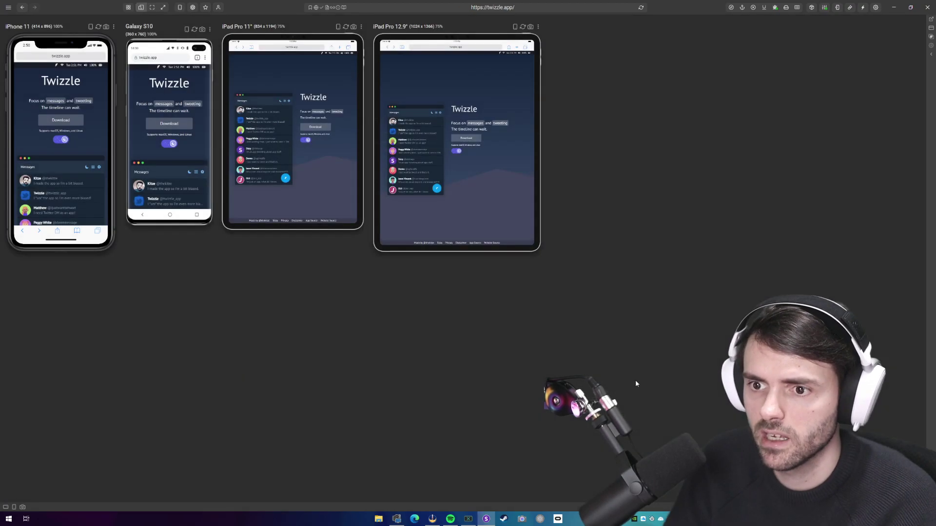
{"action": "left_click", "coordinate": [129, 7]}
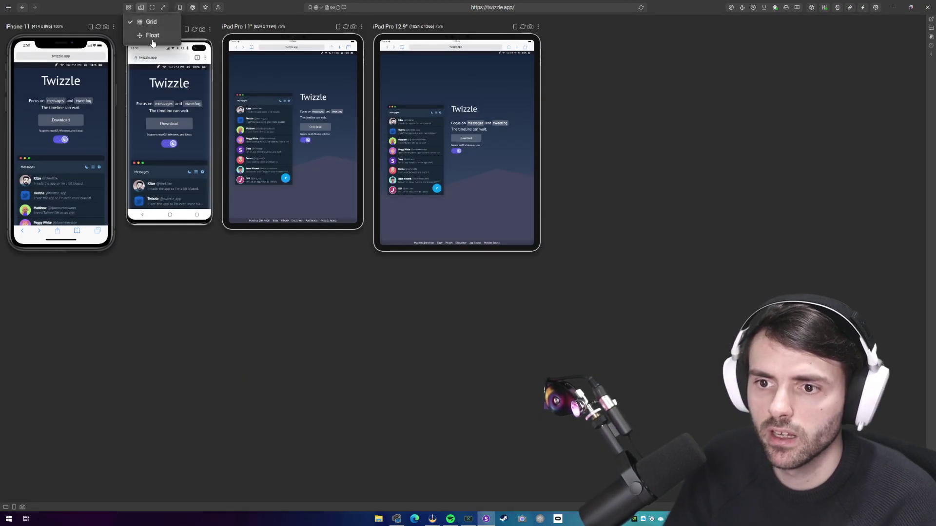
{"action": "left_click", "coordinate": [148, 22]}
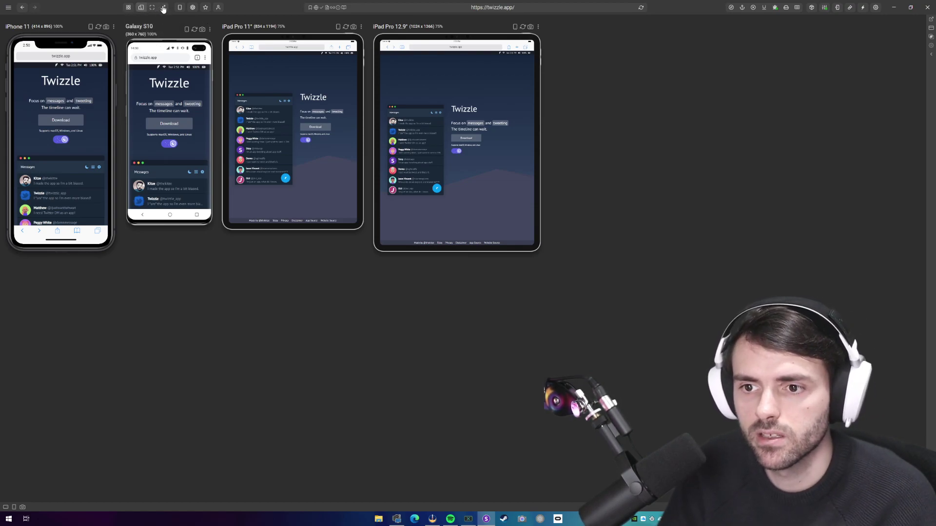
- View the page in resizable mode, enlarge its viewport to about 1050 x 910, and return to the multi-device view
{"action": "left_click", "coordinate": [163, 7]}
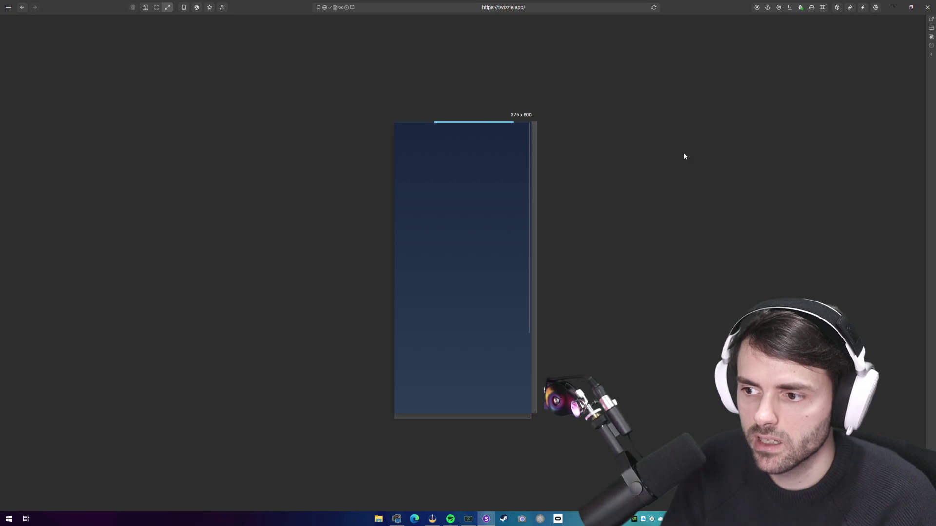
{"action": "left_click_drag", "start_coordinate": [545, 166], "coordinate": [675, 178]}
{"action": "left_click_drag", "start_coordinate": [500, 412], "coordinate": [531, 437]}
{"action": "left_click_drag", "start_coordinate": [669, 324], "coordinate": [652, 292]}
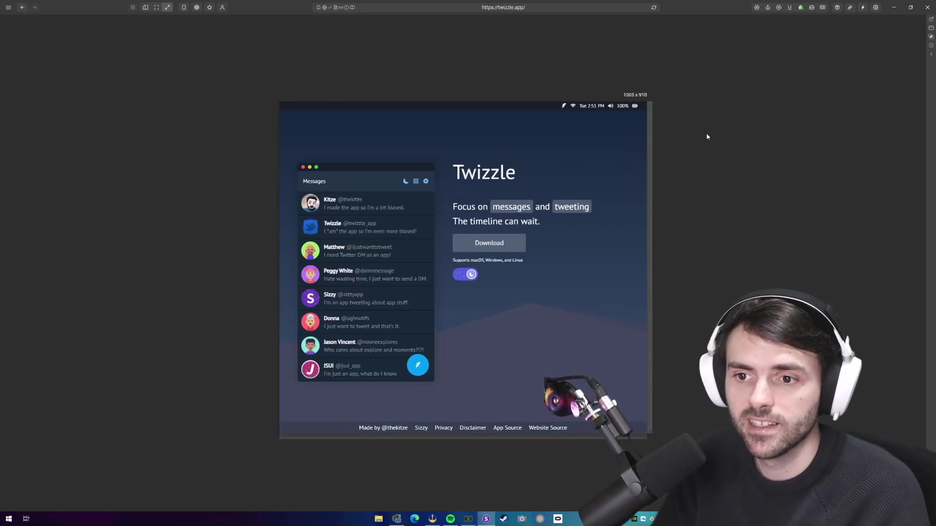
{"action": "mouse_move", "coordinate": [650, 148]}
{"action": "left_mouse_down"}
{"action": "mouse_move", "coordinate": [736, 151]}
{"action": "mouse_move", "coordinate": [660, 153]}
{"action": "left_mouse_up"}
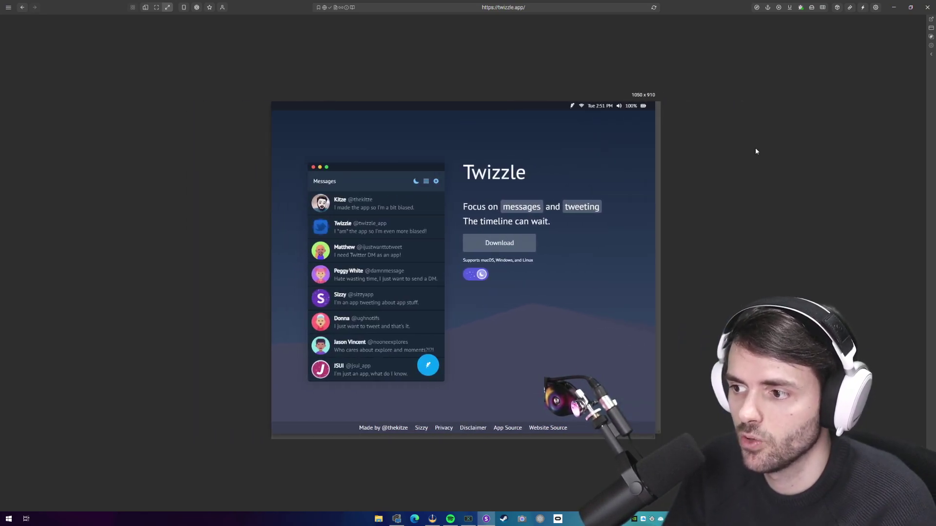
{"action": "left_click", "coordinate": [145, 7]}
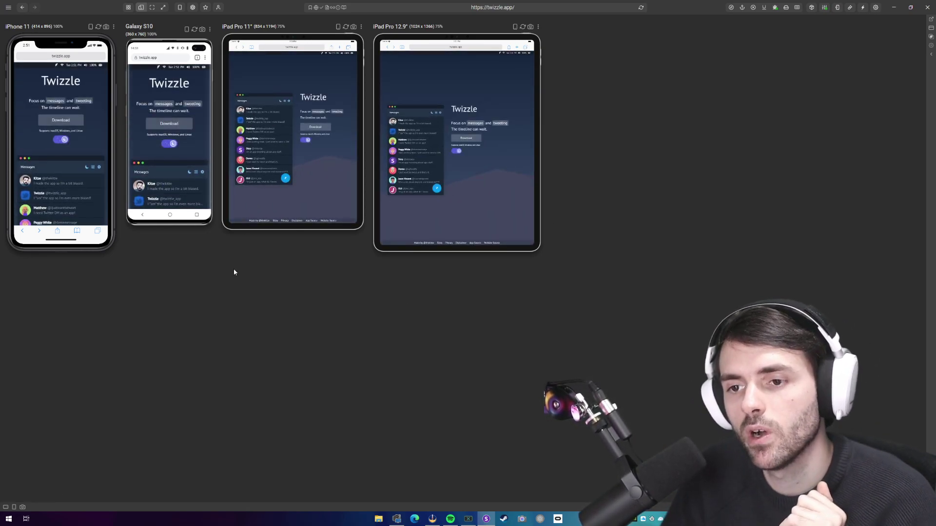
- Open the page in Photo Studio and spread the floating devices apart so that they do not overlap
{"action": "left_click", "coordinate": [193, 8]}
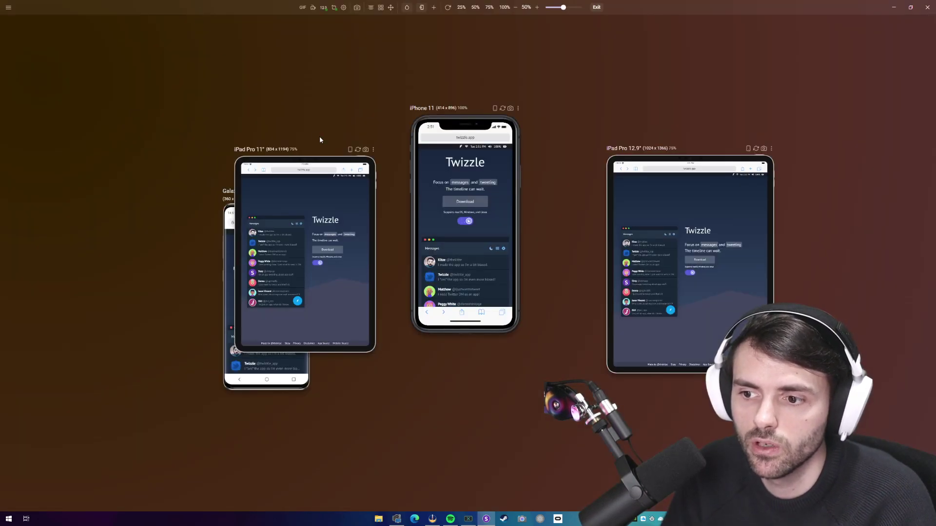
{"action": "left_click_drag", "start_coordinate": [325, 161], "coordinate": [324, 229]}
{"action": "scroll", "coordinate": [509, 195], "scroll_direction": "down", "scroll_amount": 5}
{"action": "scroll", "coordinate": [509, 171], "scroll_direction": "up", "scroll_amount": 5}
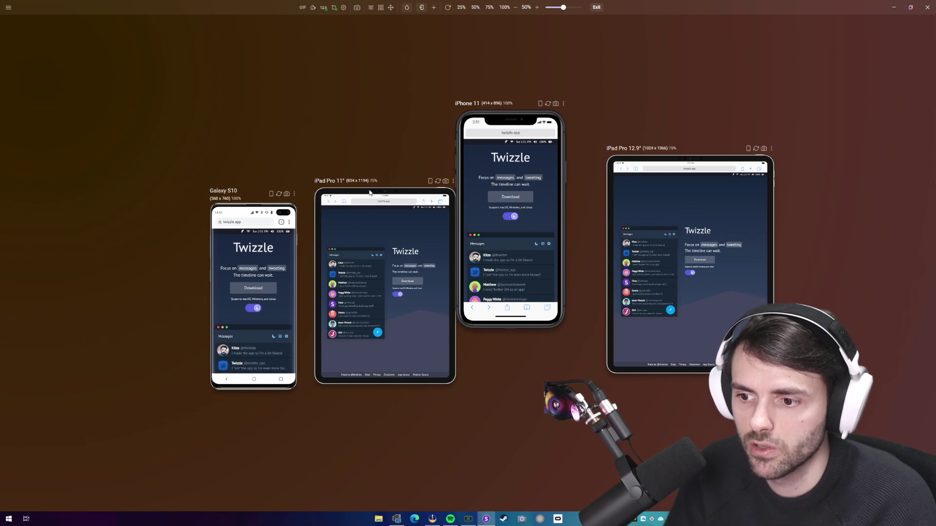
{"action": "left_click_drag", "start_coordinate": [370, 192], "coordinate": [365, 166]}
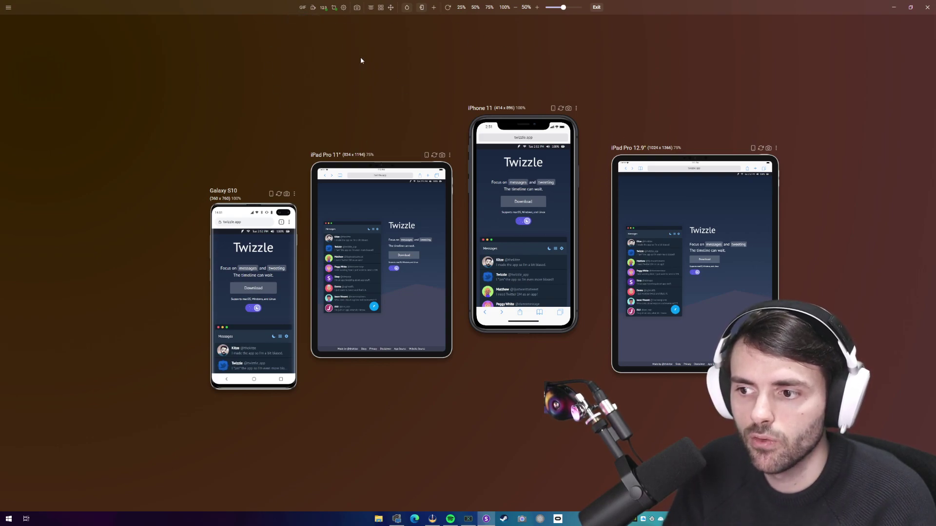
- Start a GIF recording of the arranged devices and cancel it
{"action": "left_click", "coordinate": [303, 9]}
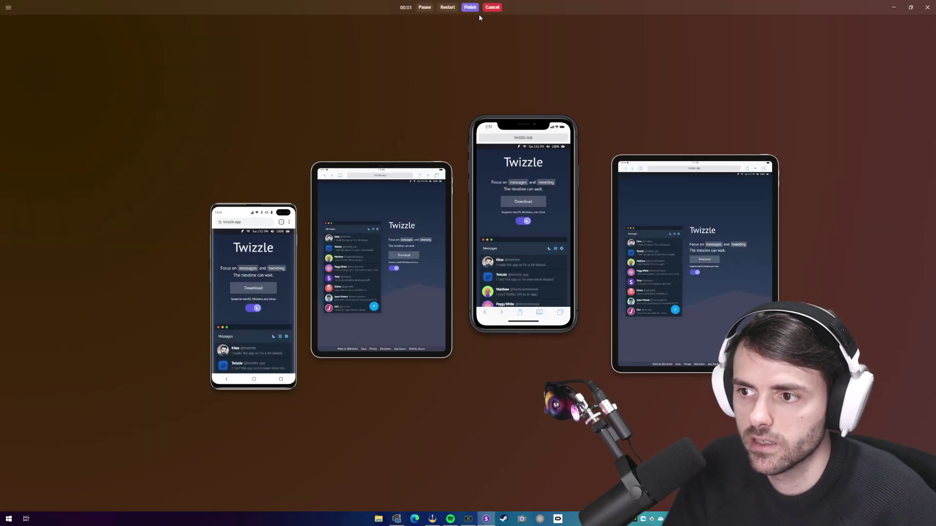
{"action": "left_click", "coordinate": [492, 7]}
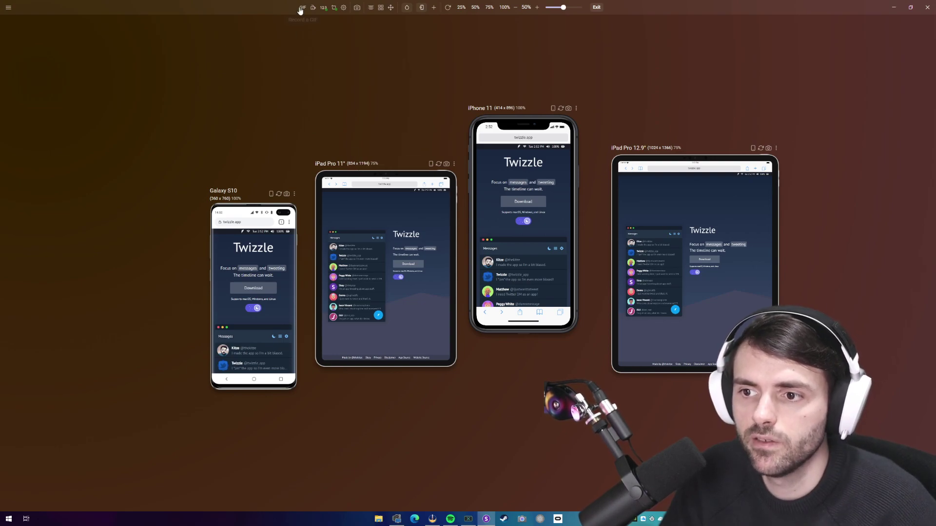
{"action": "left_click", "coordinate": [355, 9]}
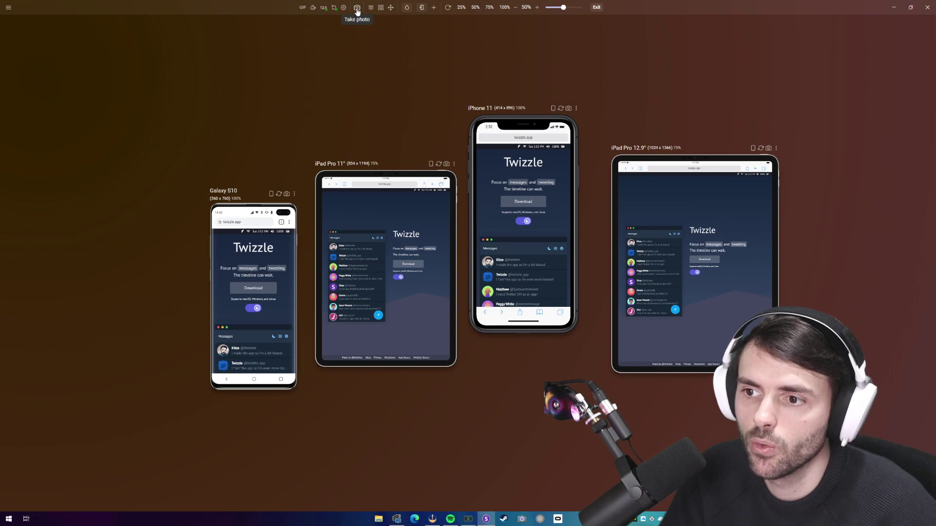
- Move the Galaxy S10 away from the group, zoom the devices to 78%, and align them all in one row
{"action": "left_click_drag", "start_coordinate": [263, 208], "coordinate": [217, 159]}
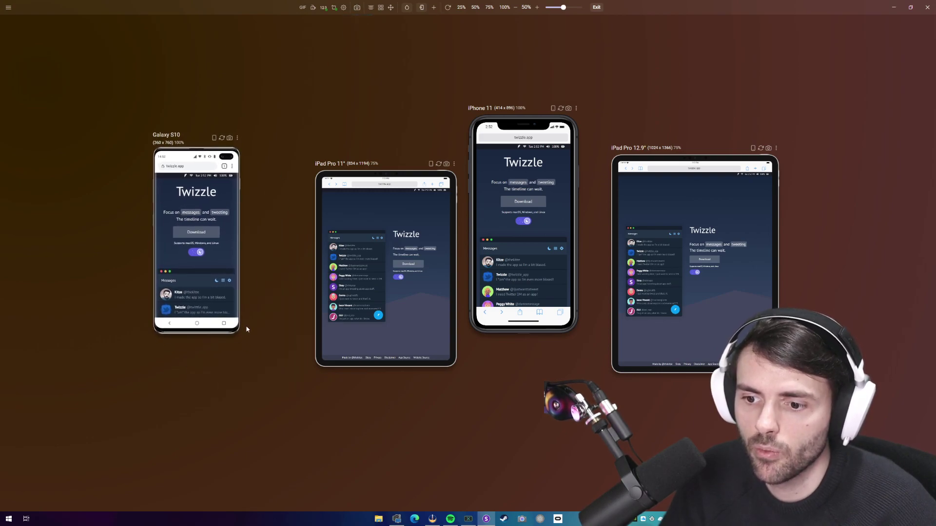
{"action": "left_click_drag", "start_coordinate": [563, 7], "coordinate": [574, 7]}
{"action": "left_click", "coordinate": [380, 7]}
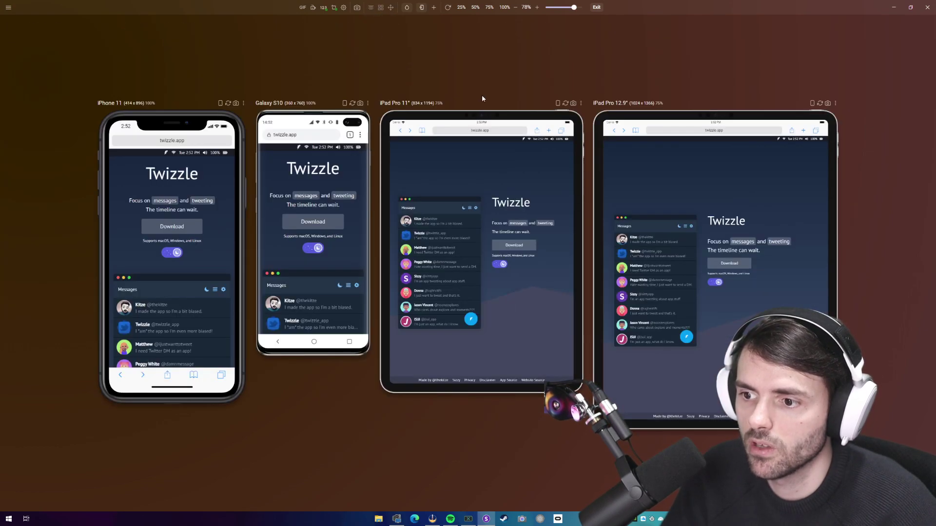
- Arrange the devices in an overlapping composition, with the iPhone 11 in front and the iPad Pro 12.9" over the iPad Pro 11"
{"action": "left_click_drag", "start_coordinate": [319, 121], "coordinate": [280, 98]}
{"action": "left_click_drag", "start_coordinate": [224, 121], "coordinate": [391, 165]}
{"action": "left_click_drag", "start_coordinate": [786, 141], "coordinate": [674, 107]}
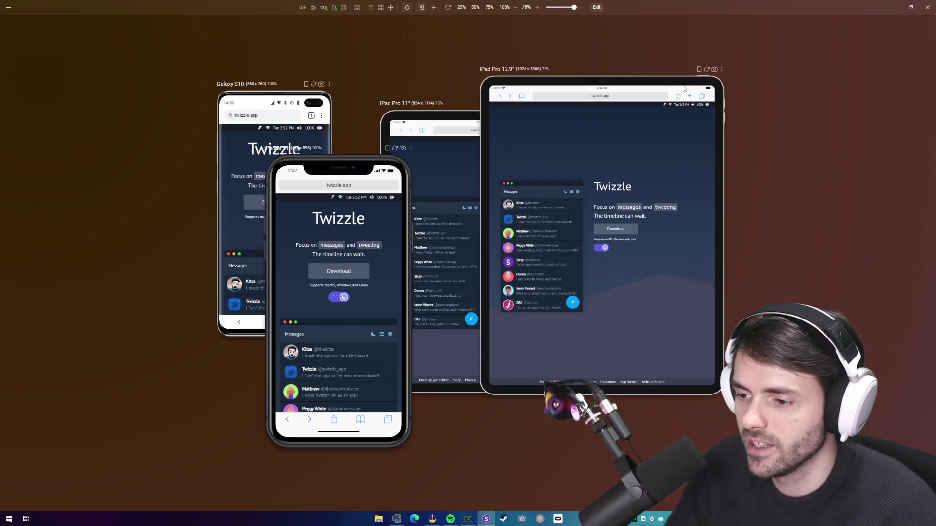
- Rotate the iPad Pro 12.9" to landscape and take a photo of the device composition
{"action": "left_click", "coordinate": [706, 69]}
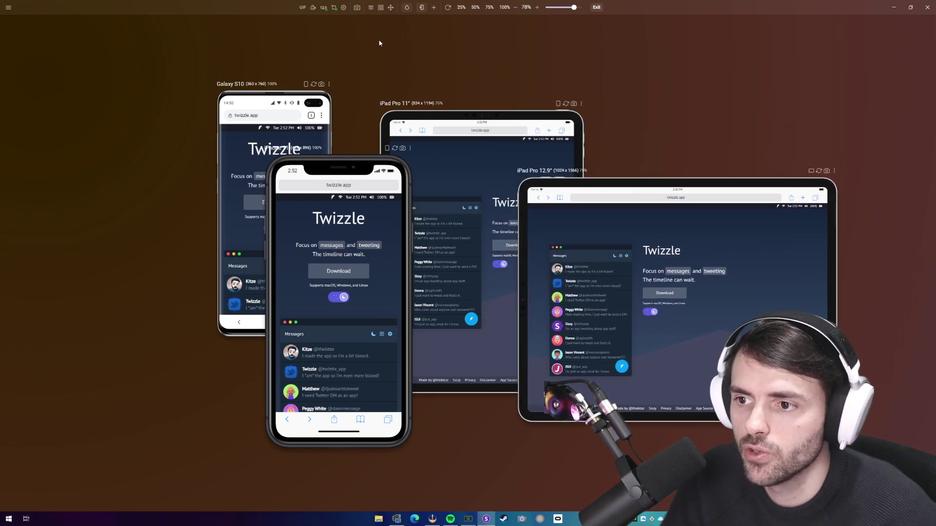
{"action": "left_click", "coordinate": [356, 8]}
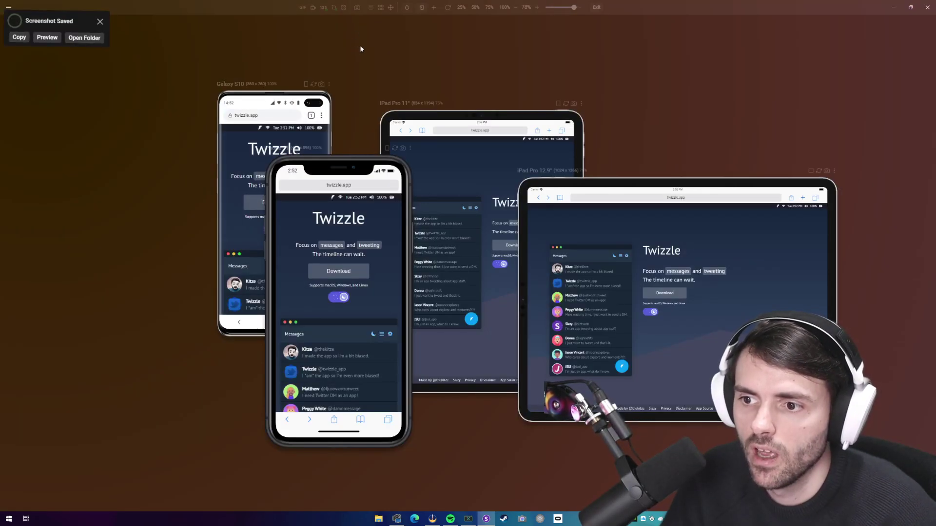
- Dismiss the saved-screenshot notification and try several gradient presets as the device composition's background
{"action": "left_click", "coordinate": [100, 24]}
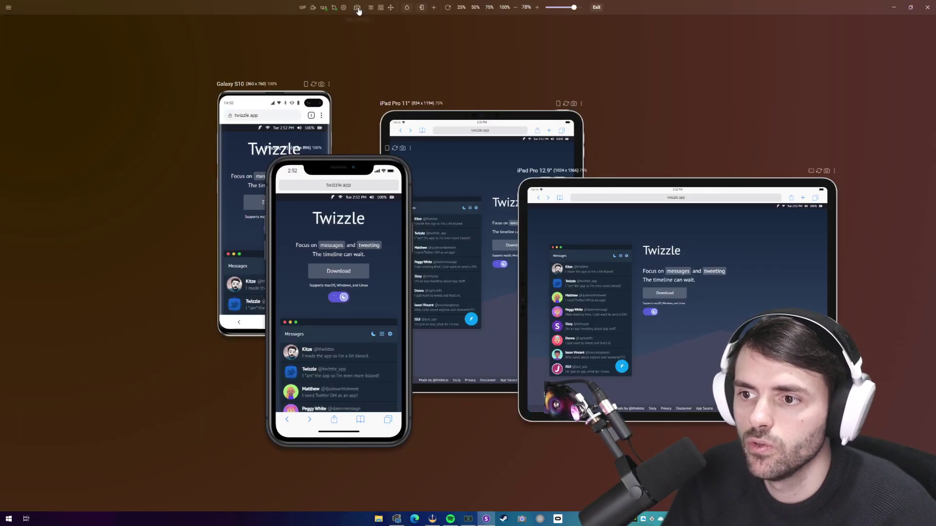
{"action": "left_click", "coordinate": [407, 8]}
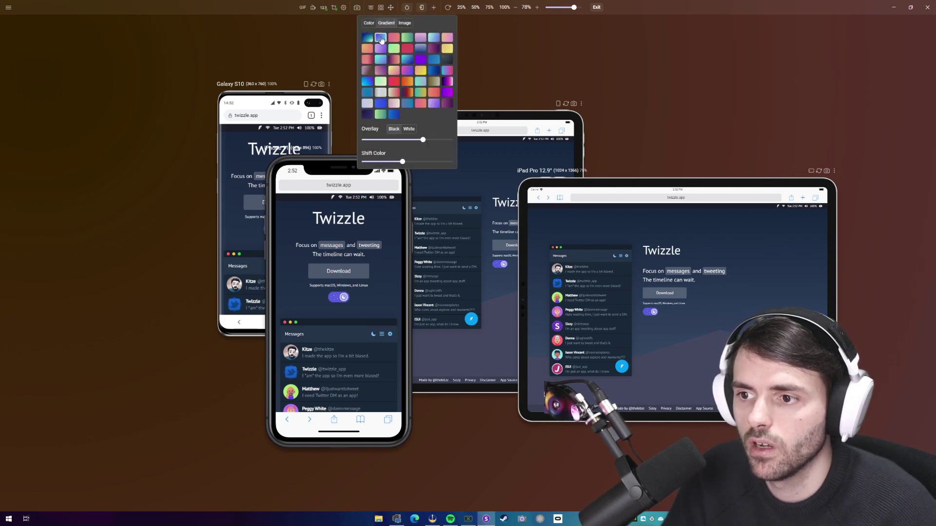
{"action": "left_click", "coordinate": [370, 24]}
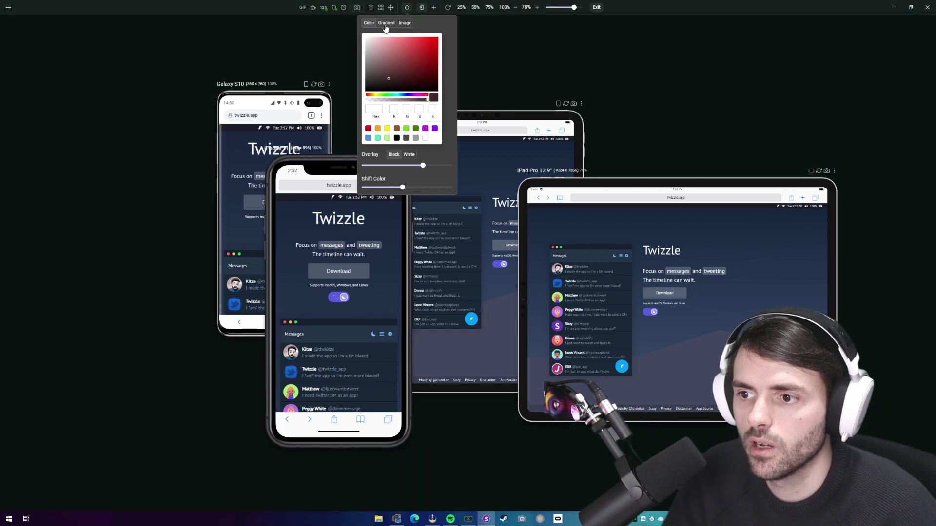
{"action": "left_click", "coordinate": [386, 23]}
{"action": "left_click", "coordinate": [381, 49]}
{"action": "left_click", "coordinate": [393, 49]}
{"action": "left_click", "coordinate": [420, 48]}
{"action": "left_click", "coordinate": [446, 59]}
{"action": "left_click", "coordinate": [447, 37]}
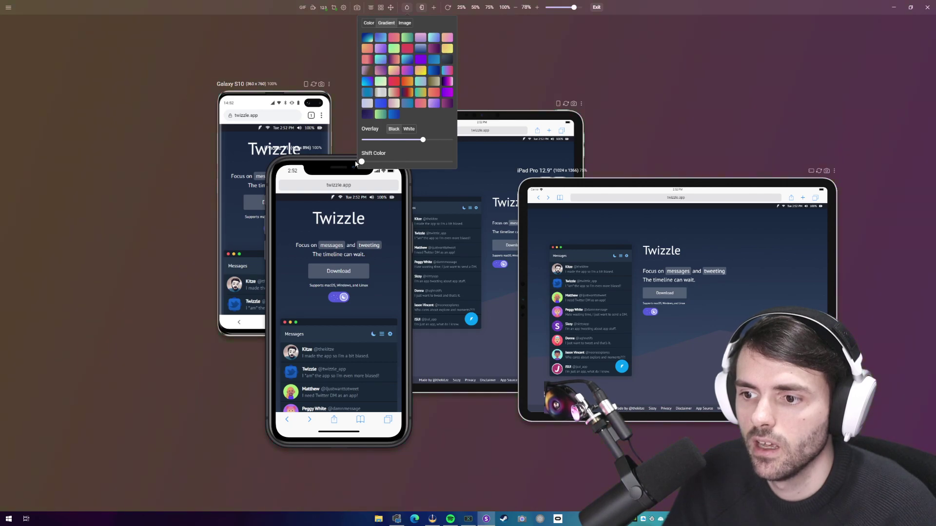
- Lighten the black overlay, apply the blue-to-teal gradient background, and try shifting its color
{"action": "mouse_move", "coordinate": [418, 145]}
{"action": "left_mouse_down"}
{"action": "mouse_move", "coordinate": [350, 140]}
{"action": "mouse_move", "coordinate": [430, 142]}
{"action": "mouse_move", "coordinate": [413, 140]}
{"action": "left_mouse_up"}
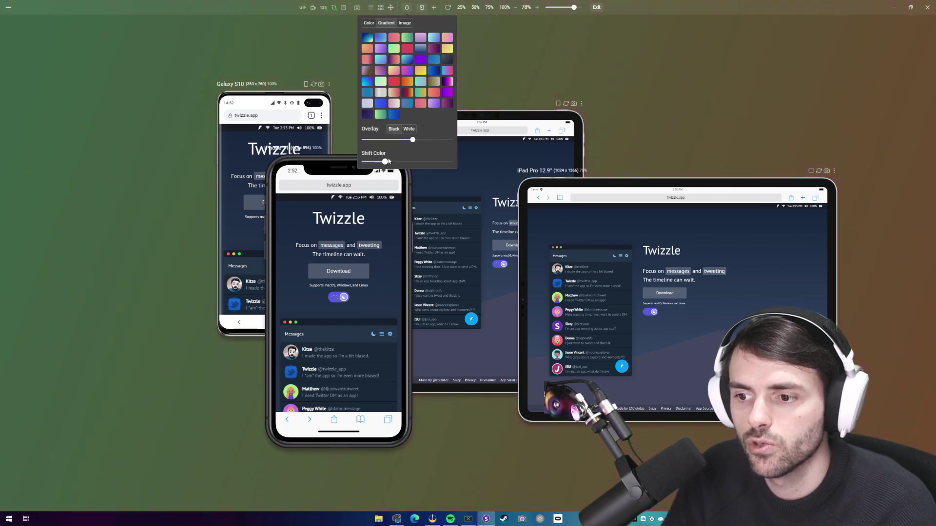
{"action": "left_click", "coordinate": [369, 89]}
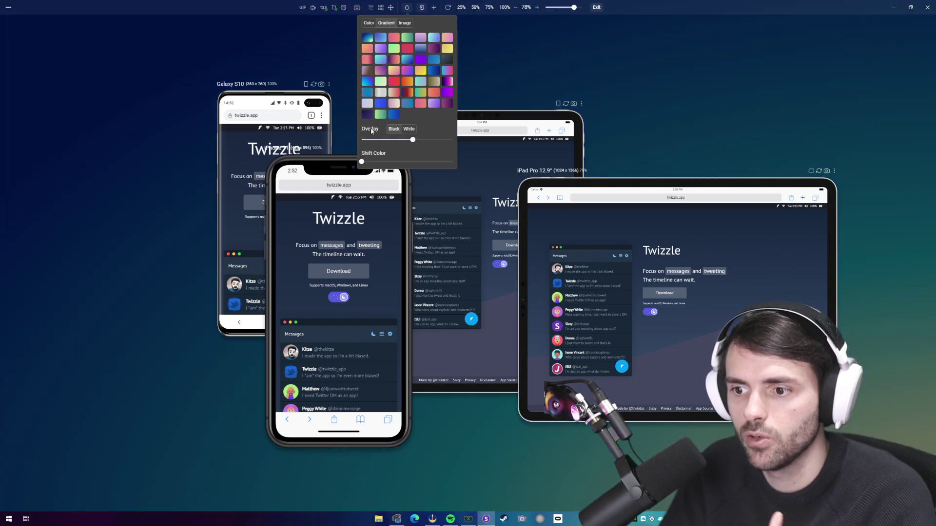
{"action": "mouse_move", "coordinate": [361, 162]}
{"action": "left_mouse_down"}
{"action": "mouse_move", "coordinate": [403, 161]}
{"action": "mouse_move", "coordinate": [371, 161]}
{"action": "left_mouse_up"}
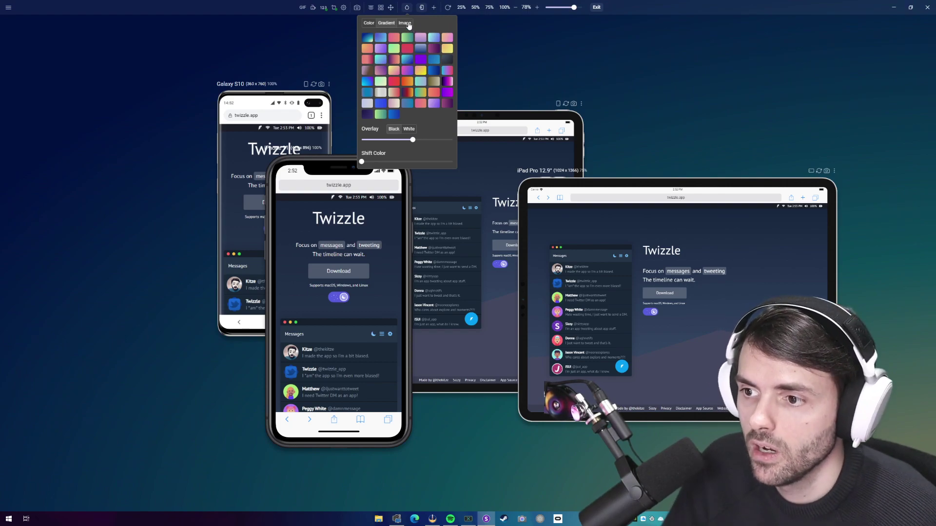
- Set the dark magenta image as the background, with slightly less blur, a stronger black overlay and no color shift
{"action": "left_click", "coordinate": [406, 24]}
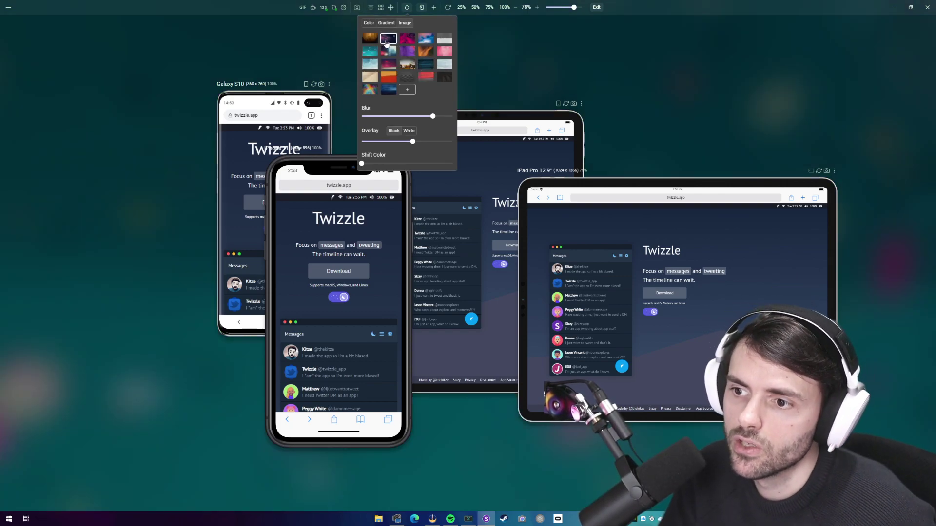
{"action": "left_click", "coordinate": [388, 40]}
{"action": "left_click", "coordinate": [411, 51]}
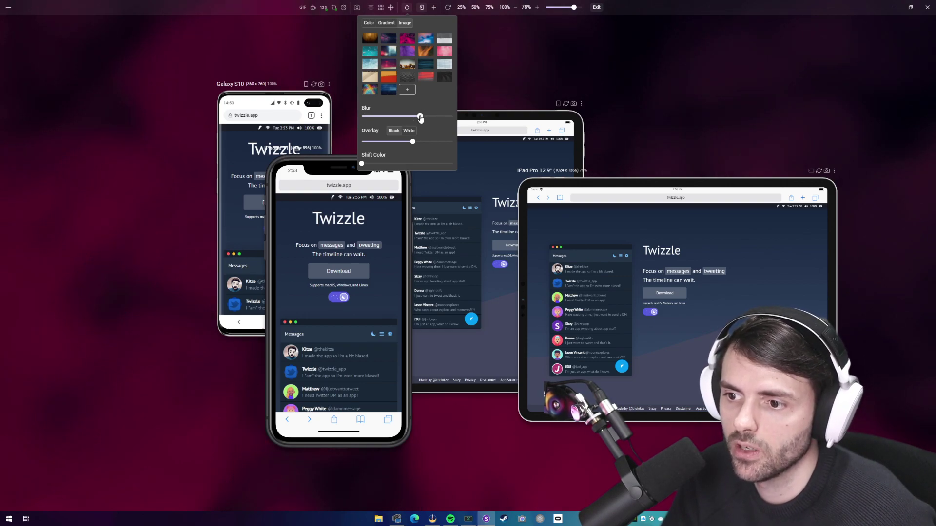
{"action": "mouse_move", "coordinate": [413, 145]}
{"action": "left_mouse_down"}
{"action": "mouse_move", "coordinate": [371, 143]}
{"action": "mouse_move", "coordinate": [420, 144]}
{"action": "left_mouse_up"}
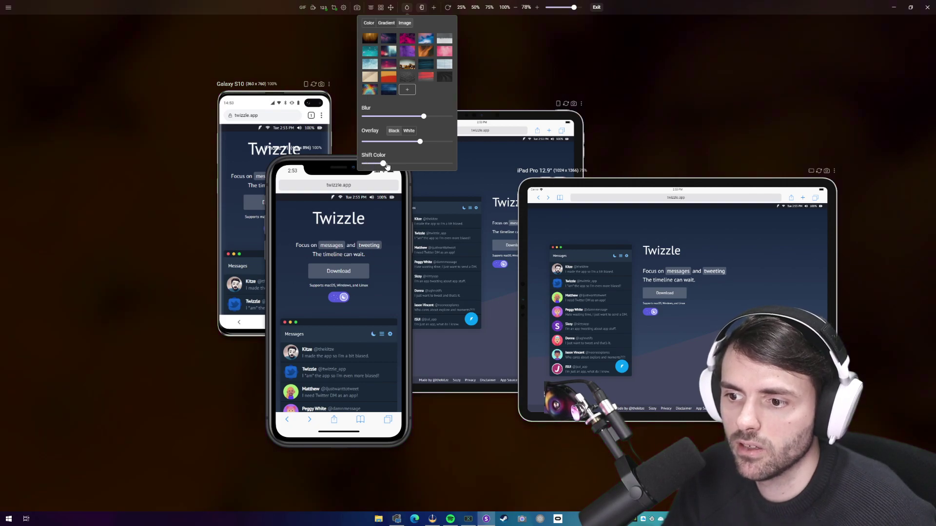
{"action": "left_click_drag", "start_coordinate": [431, 165], "coordinate": [378, 161]}
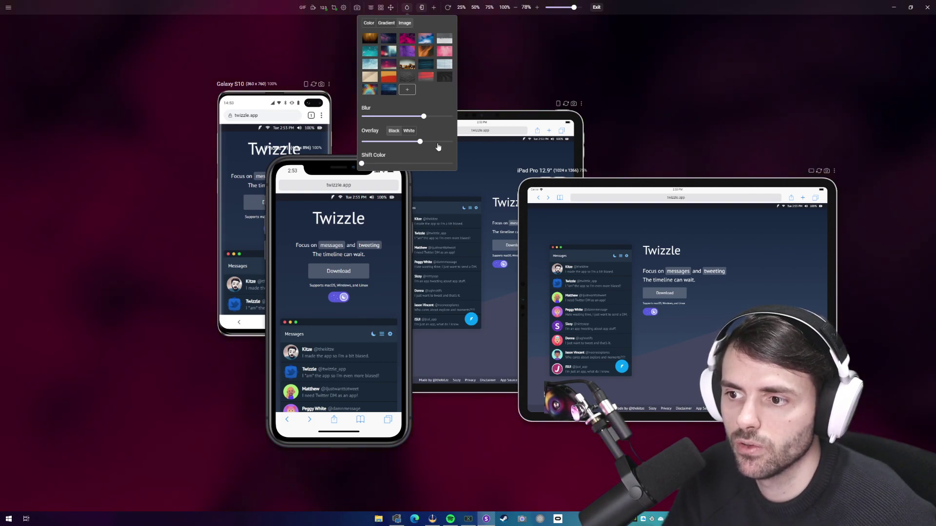
{"action": "left_click", "coordinate": [507, 60]}
- Nudge the iPad Pro 12.9" closer to the iPad Pro 11" and hide the device headers, keeping the full frames
{"action": "left_click_drag", "start_coordinate": [549, 180], "coordinate": [536, 168]}
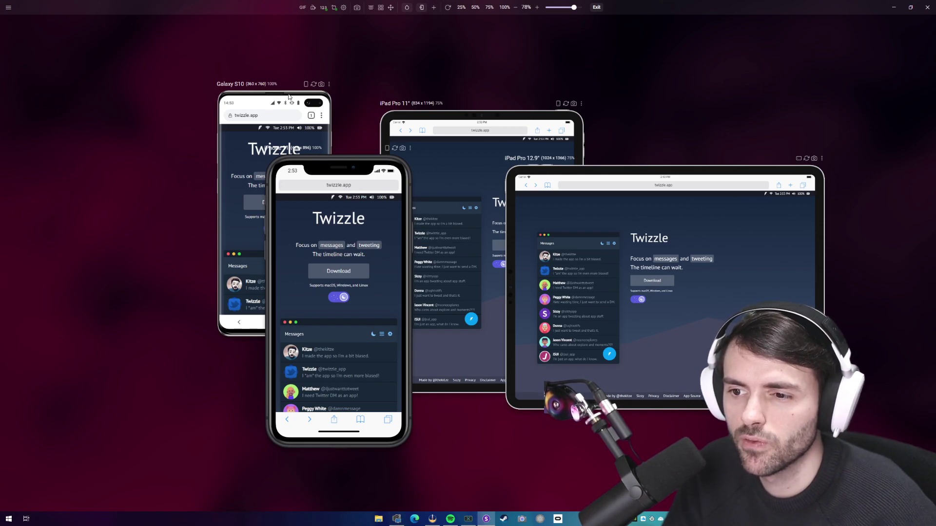
{"action": "left_click", "coordinate": [423, 9]}
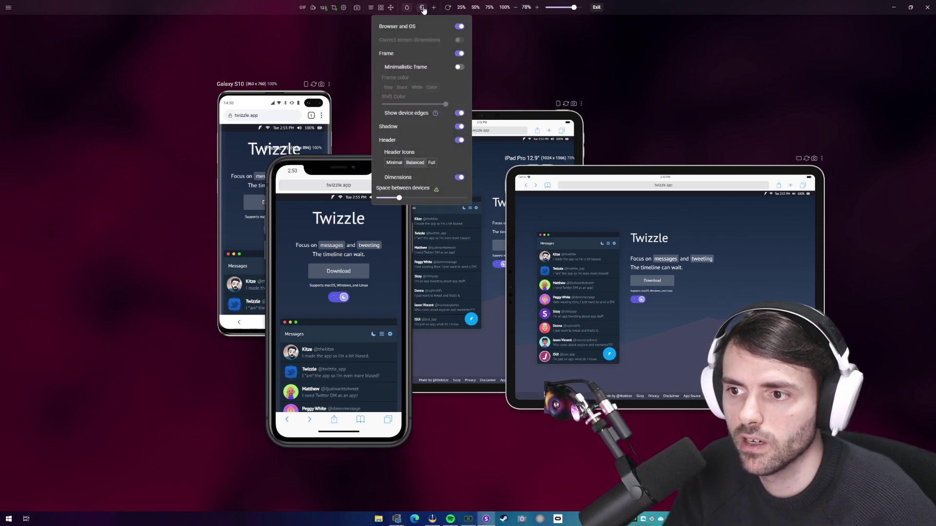
{"action": "left_click", "coordinate": [460, 141]}
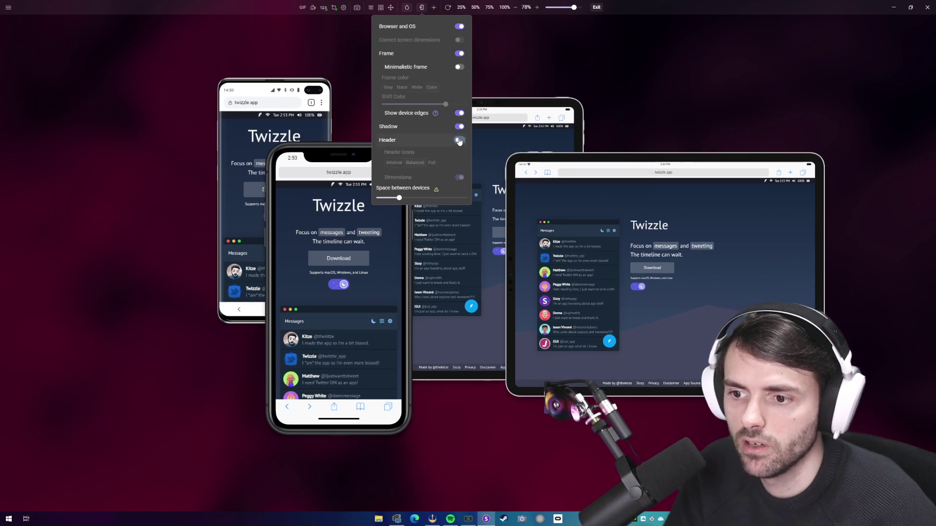
{"action": "left_click", "coordinate": [459, 67]}
{"action": "left_click", "coordinate": [459, 66]}
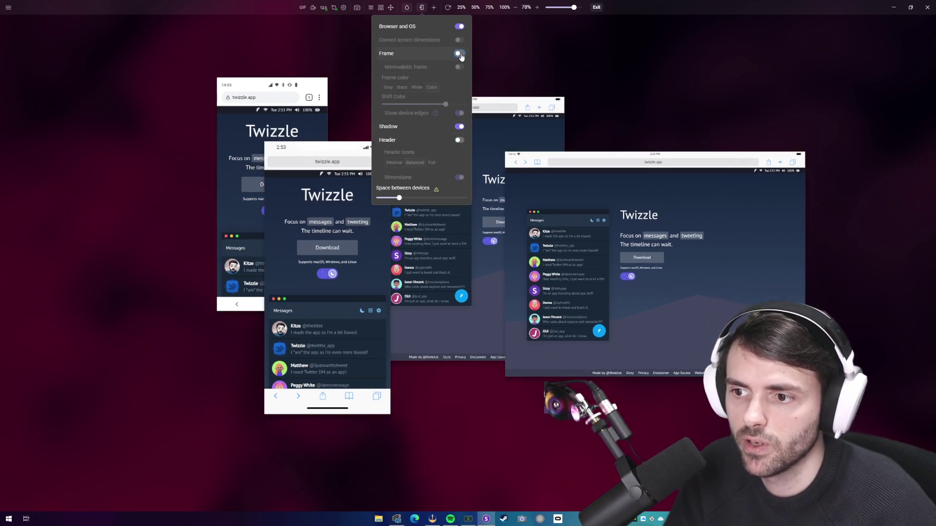
{"action": "left_click", "coordinate": [518, 85]}
- Take a photo of the headerless device composition and dismiss the saved-screenshot notification
{"action": "left_click", "coordinate": [357, 11]}
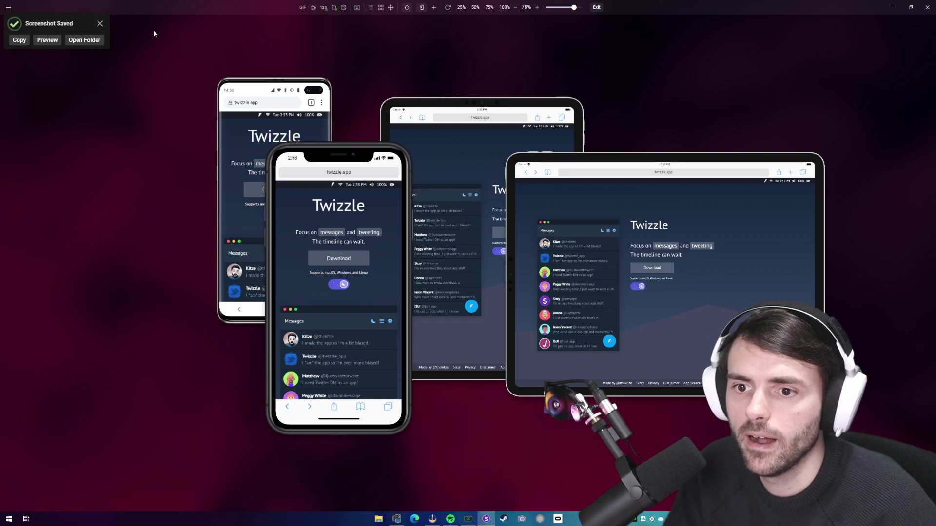
{"action": "left_click", "coordinate": [100, 23]}
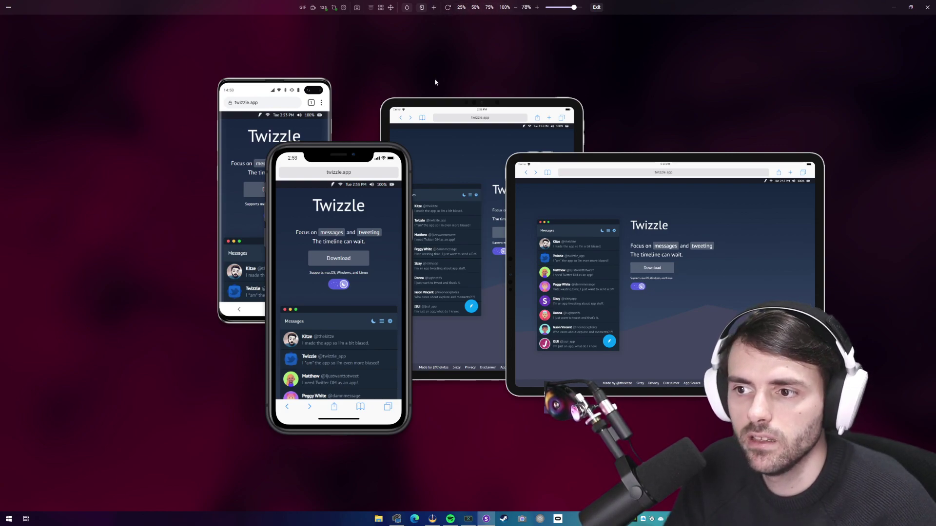
- Move the Galaxy S10 away from the iPads, rotate the iPhone 11 to landscape, and place it over the Galaxy S10's lower half
{"action": "left_click_drag", "start_coordinate": [291, 84], "coordinate": [210, 133]}
{"action": "left_click_drag", "start_coordinate": [375, 157], "coordinate": [347, 139]}
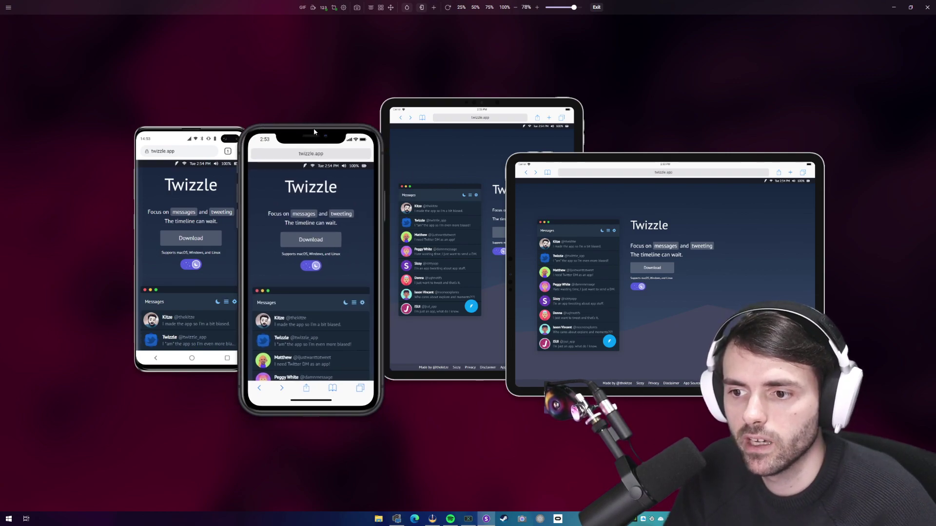
{"action": "right_click", "coordinate": [305, 134]}
{"action": "left_click", "coordinate": [335, 147]}
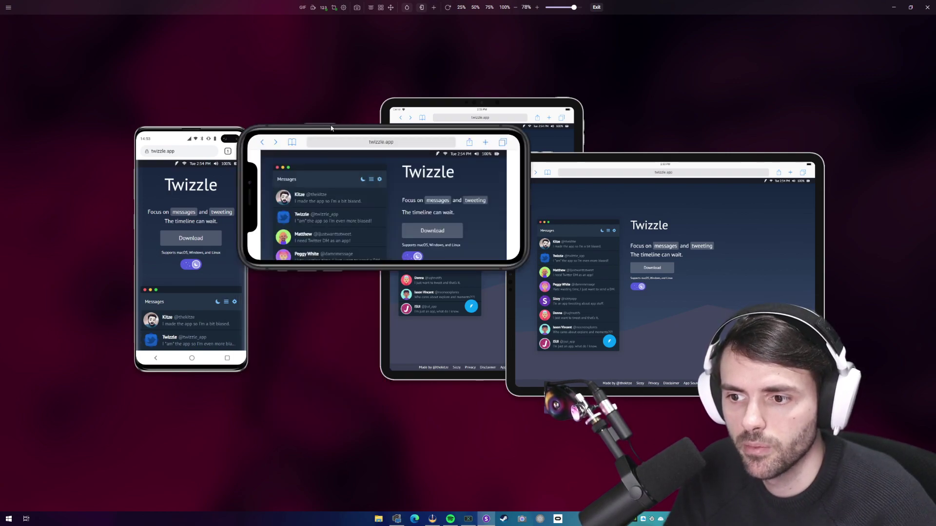
{"action": "left_click_drag", "start_coordinate": [561, 158], "coordinate": [563, 158]}
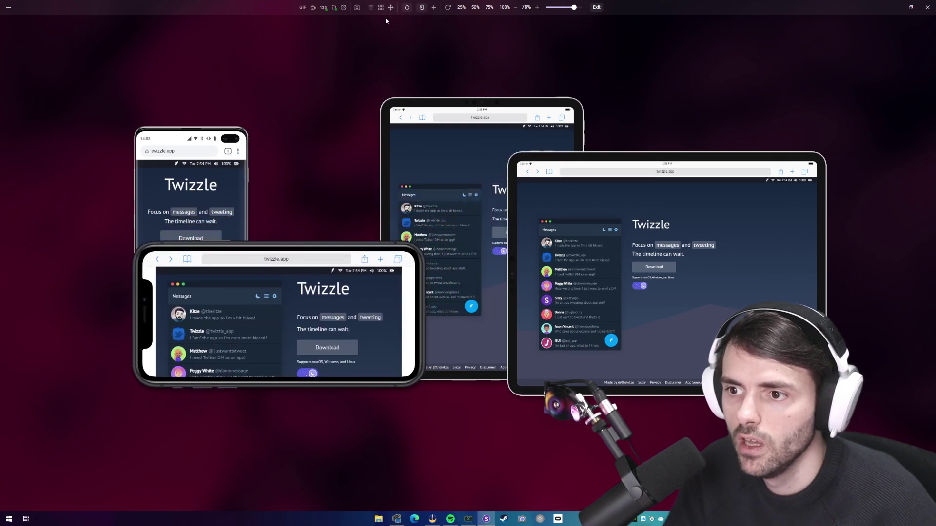
- Rotate the iPad Pro 11" to landscape, bring it in front of the iPad Pro 12.9", and take a photo of the composition
{"action": "left_click_drag", "start_coordinate": [423, 105], "coordinate": [366, 125]}
{"action": "left_click_drag", "start_coordinate": [552, 158], "coordinate": [535, 160]}
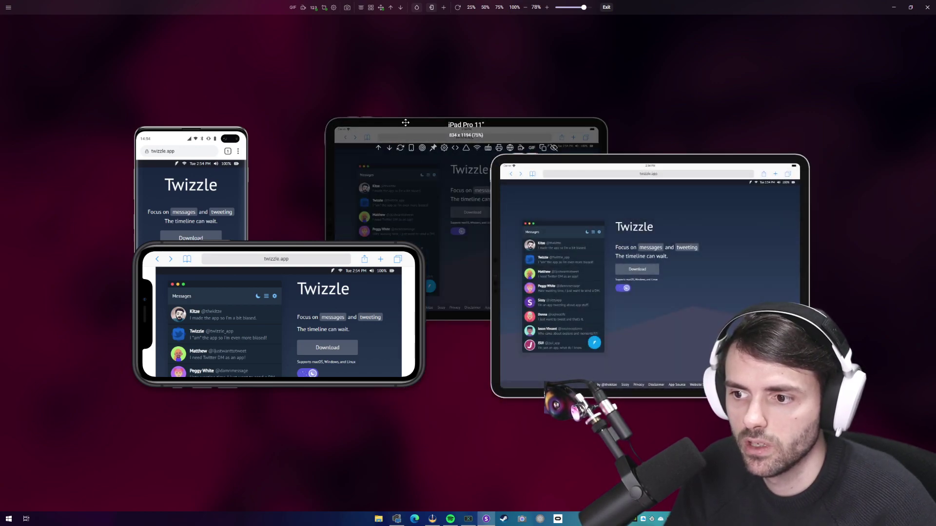
{"action": "left_click", "coordinate": [372, 148]}
{"action": "left_click", "coordinate": [448, 147]}
{"action": "left_click_drag", "start_coordinate": [447, 147], "coordinate": [456, 152]}
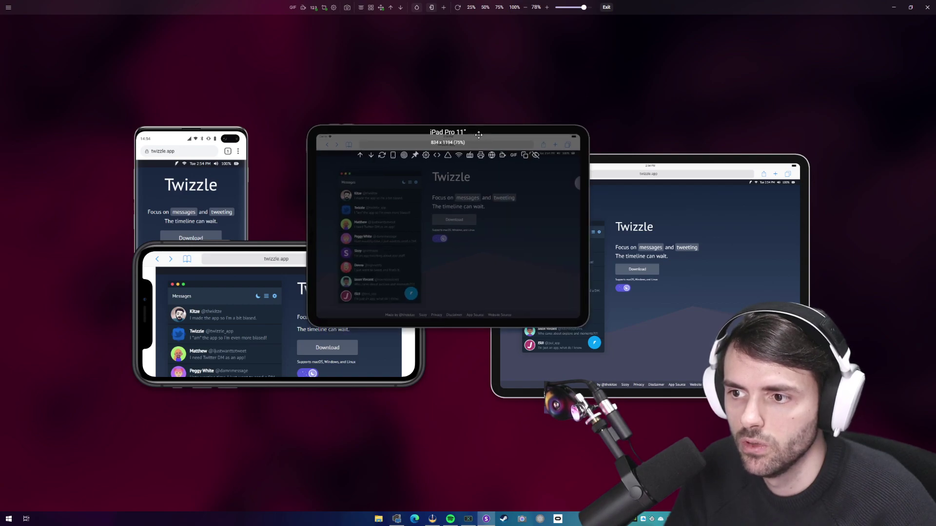
{"action": "left_click", "coordinate": [358, 8]}
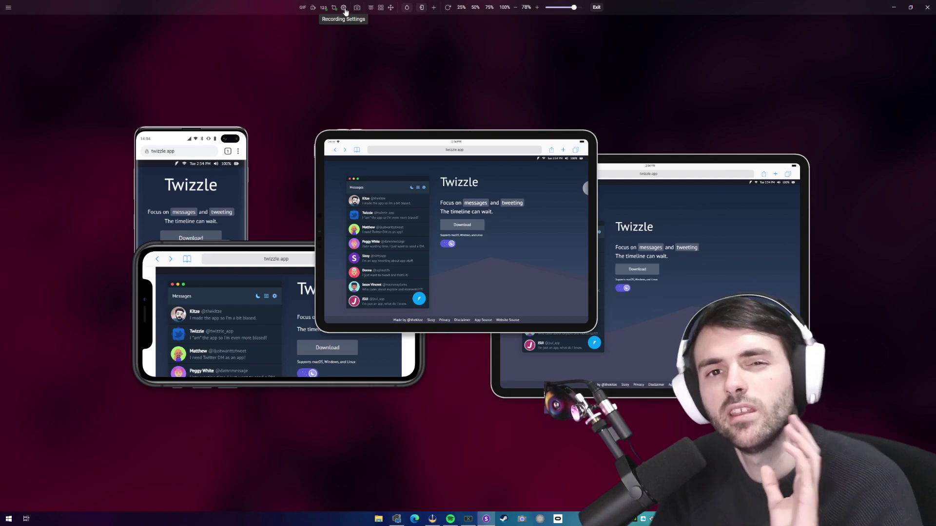
- Exit Photo Studio and set all devices to portrait orientation
{"action": "left_click", "coordinate": [596, 8]}
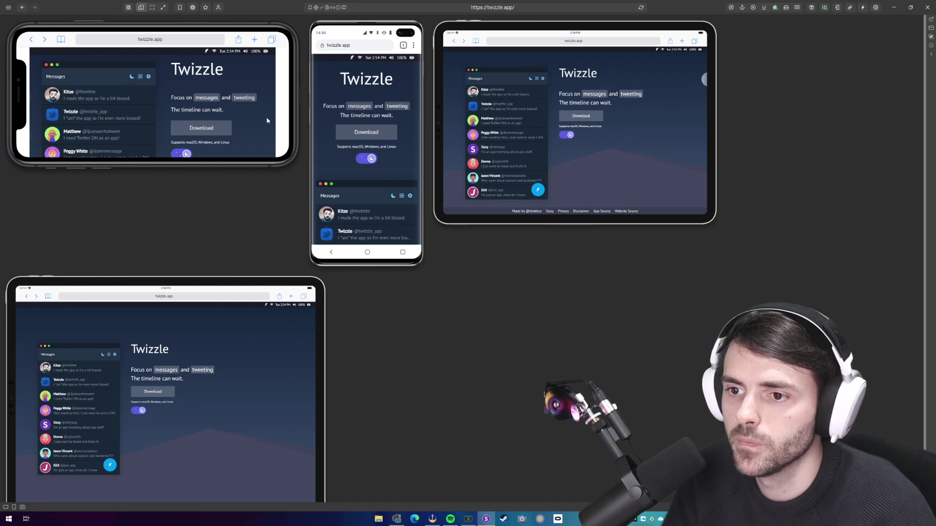
{"action": "left_click", "coordinate": [14, 508]}
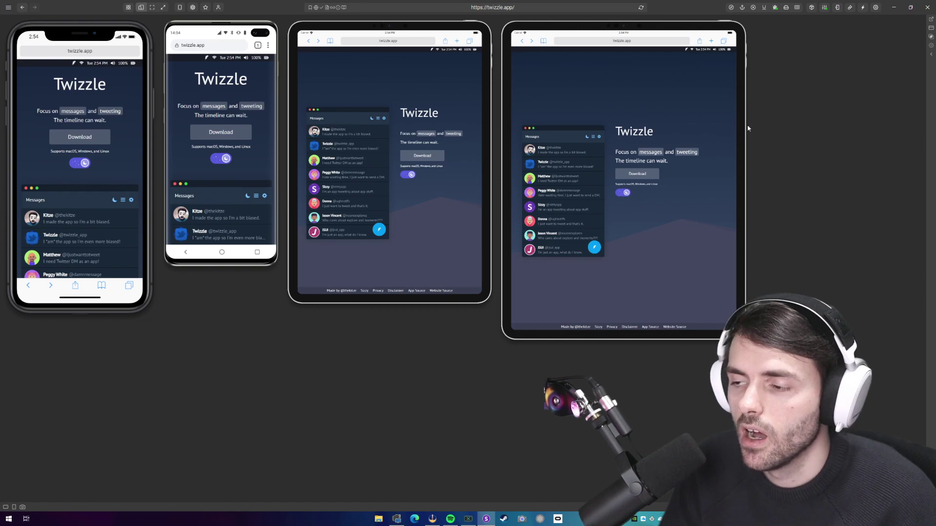
- Turn the device headers back on and try the devices without shadow and without frame, restoring both
{"action": "left_click", "coordinate": [838, 7]}
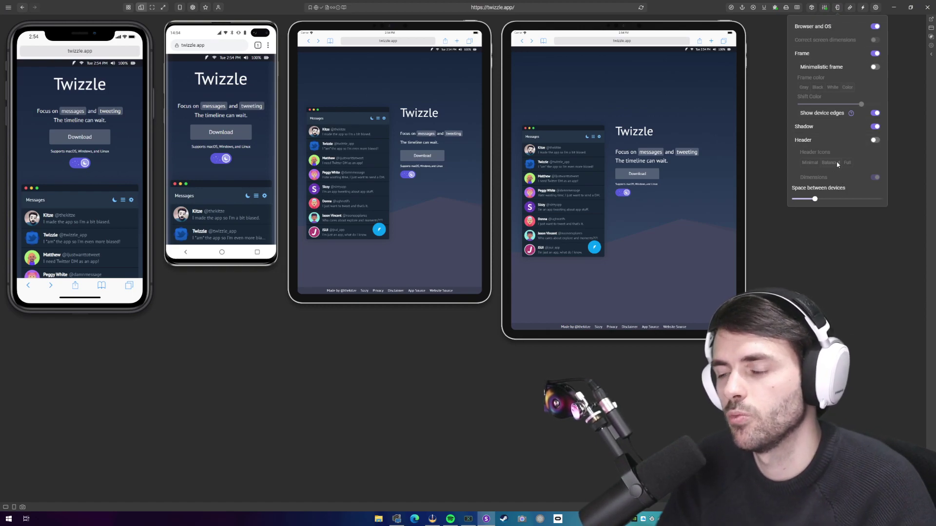
{"action": "left_click", "coordinate": [874, 140]}
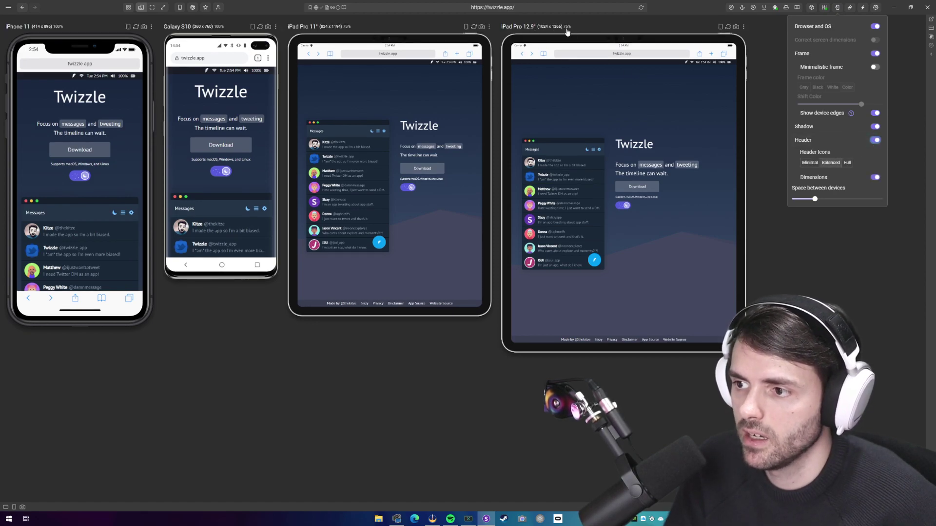
{"action": "left_click", "coordinate": [875, 127]}
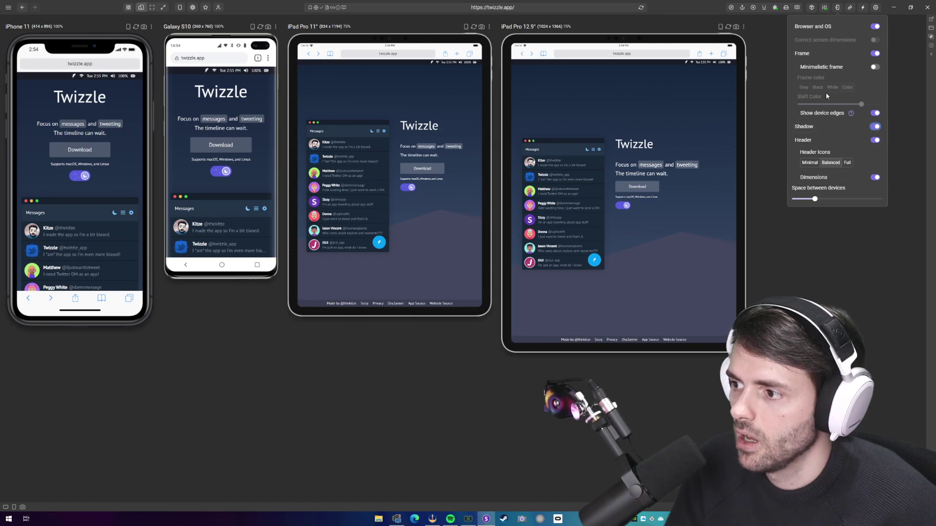
{"action": "left_click", "coordinate": [875, 54]}
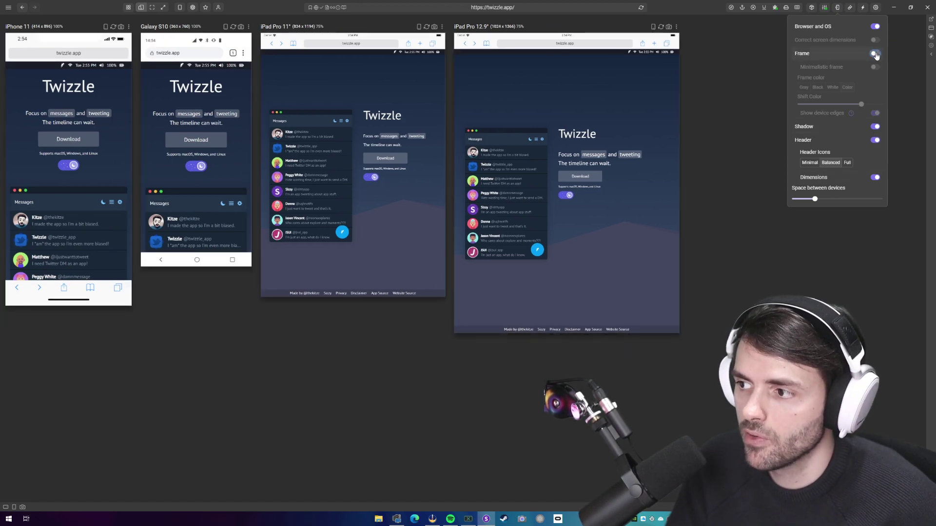
{"action": "left_click", "coordinate": [875, 53]}
- Turn off Browser and OS and Frame for the devices, and enable Correct screen dimensions
{"action": "left_click", "coordinate": [875, 27]}
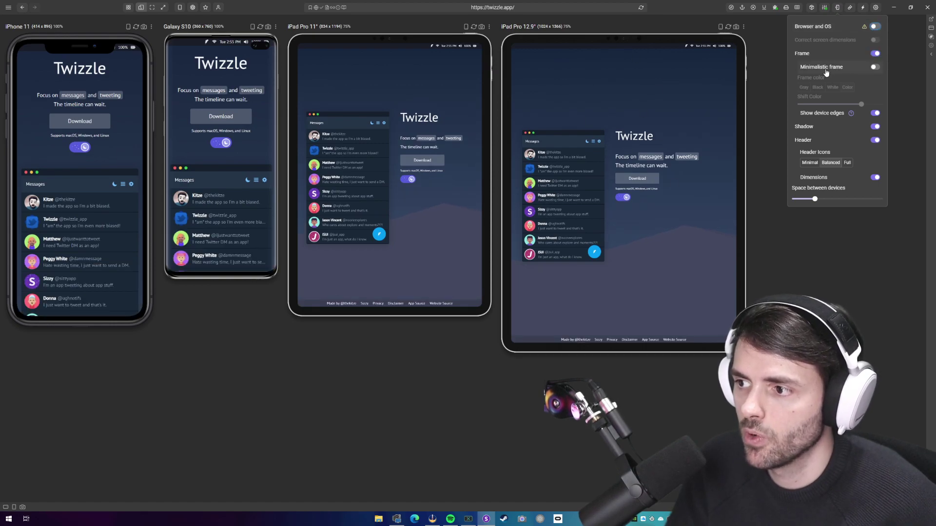
{"action": "left_click", "coordinate": [876, 55]}
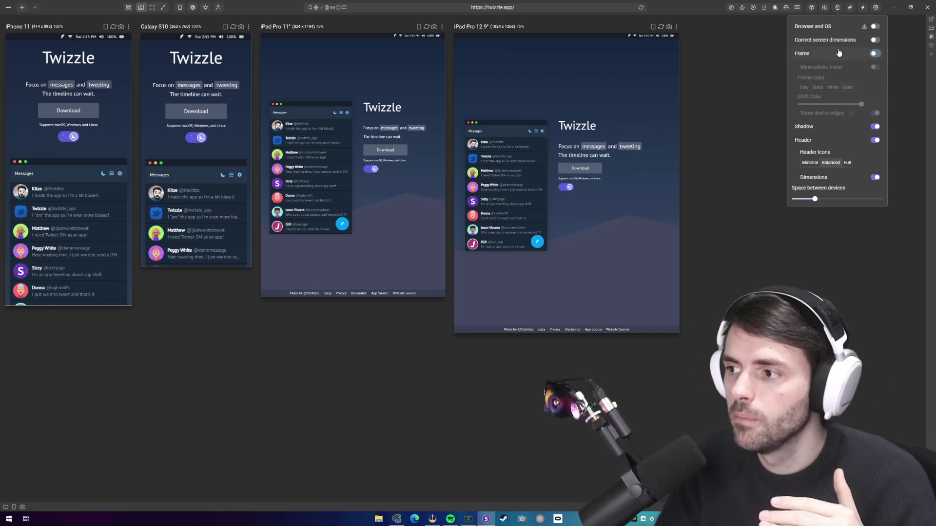
{"action": "left_click", "coordinate": [875, 27]}
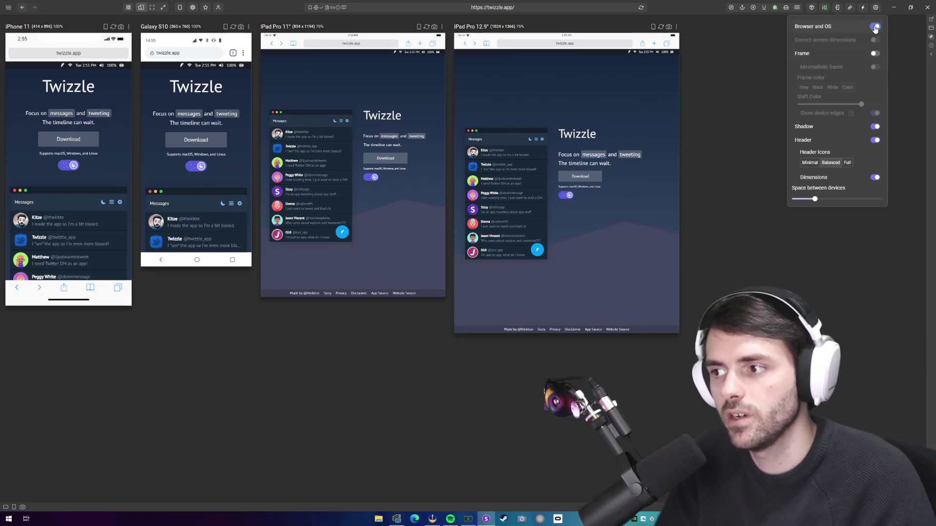
{"action": "left_click", "coordinate": [875, 27]}
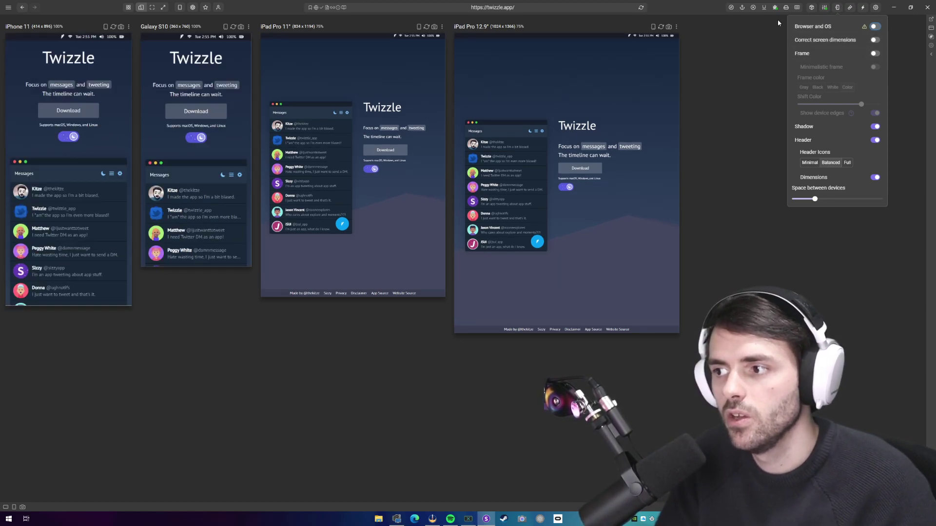
{"action": "left_click", "coordinate": [875, 41]}
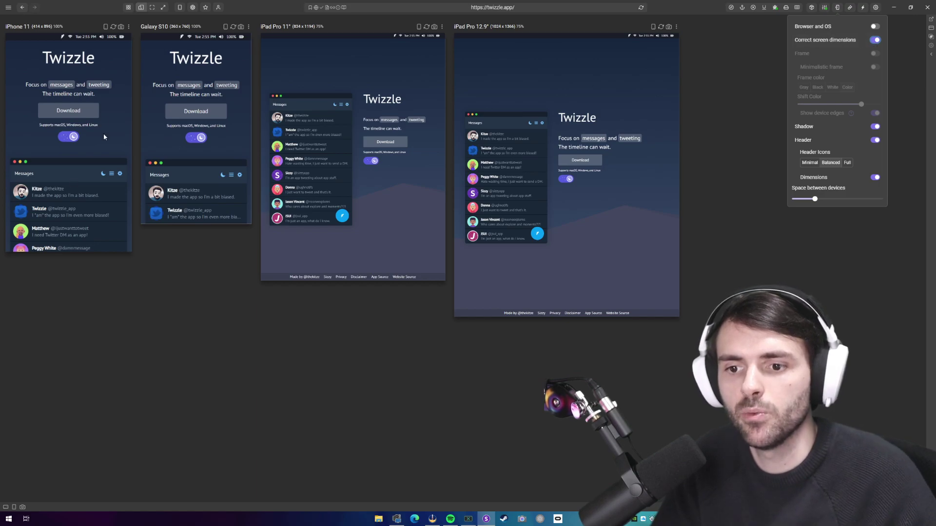
{"action": "left_click", "coordinate": [421, 391]}
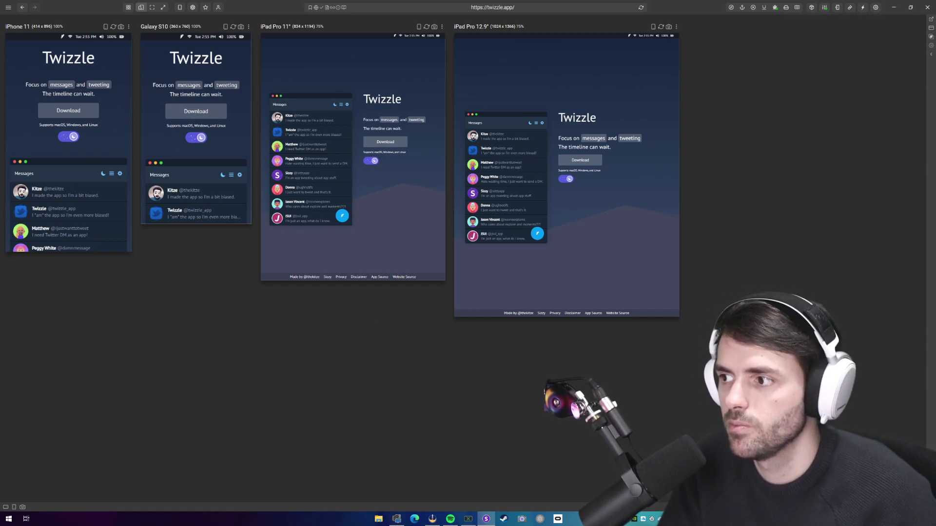
- Turn Browser and OS and Frame back on for the devices
{"action": "left_click", "coordinate": [837, 9]}
{"action": "left_click", "coordinate": [876, 27]}
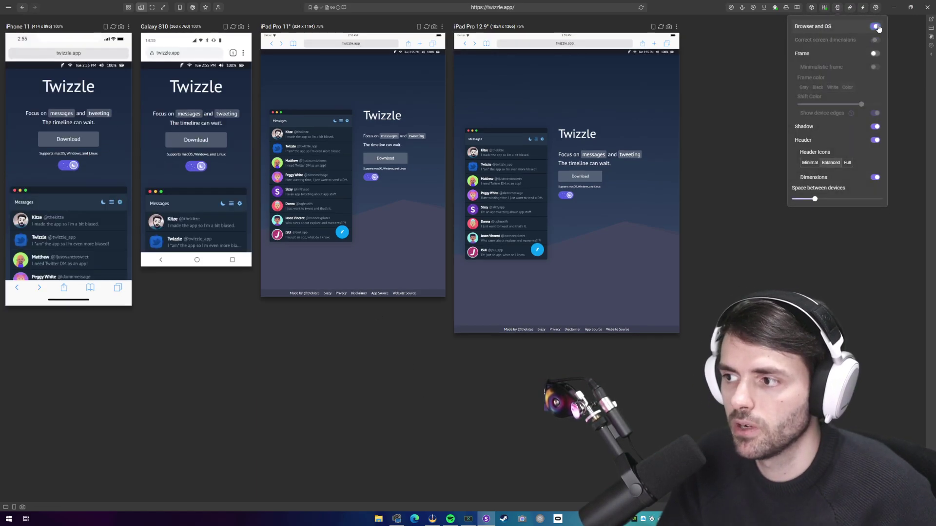
{"action": "left_click", "coordinate": [874, 53]}
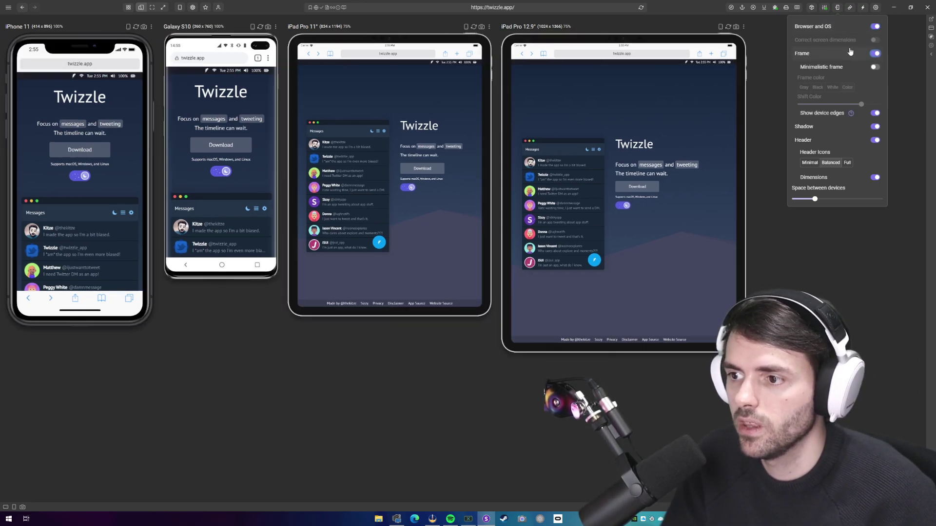
- Try the Minimalistic frame in Gray, Black, White and a shifted custom Color, and restore the regular device frames
{"action": "left_click", "coordinate": [874, 67]}
{"action": "left_click", "coordinate": [803, 87]}
{"action": "left_click", "coordinate": [818, 87]}
{"action": "left_click", "coordinate": [833, 87]}
{"action": "left_click", "coordinate": [847, 87]}
{"action": "mouse_move", "coordinate": [857, 106]}
{"action": "left_mouse_down"}
{"action": "mouse_move", "coordinate": [808, 106]}
{"action": "mouse_move", "coordinate": [852, 106]}
{"action": "left_mouse_up"}
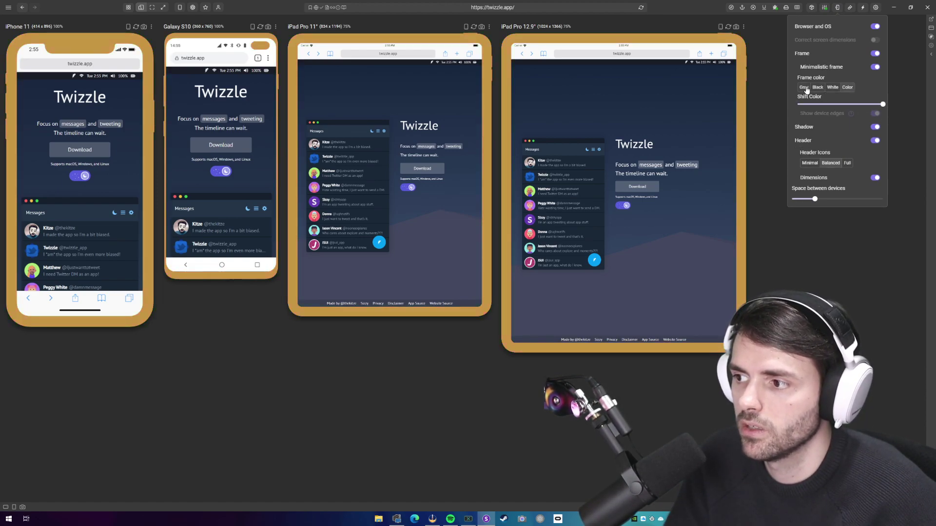
{"action": "left_click", "coordinate": [813, 68]}
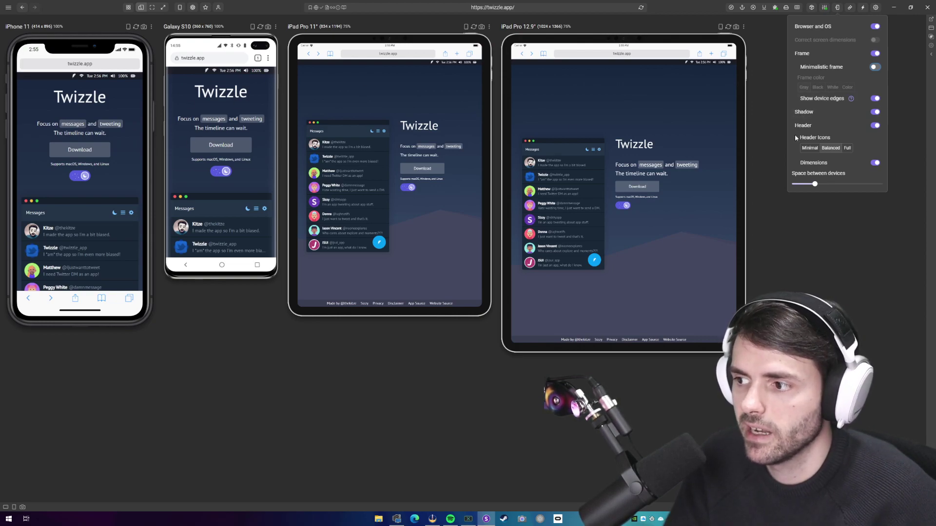
- Try the devices without Show device edges and without Shadow, restoring both
{"action": "left_click", "coordinate": [874, 99]}
{"action": "left_click", "coordinate": [875, 99]}
{"action": "left_click", "coordinate": [875, 100]}
{"action": "left_click", "coordinate": [874, 99]}
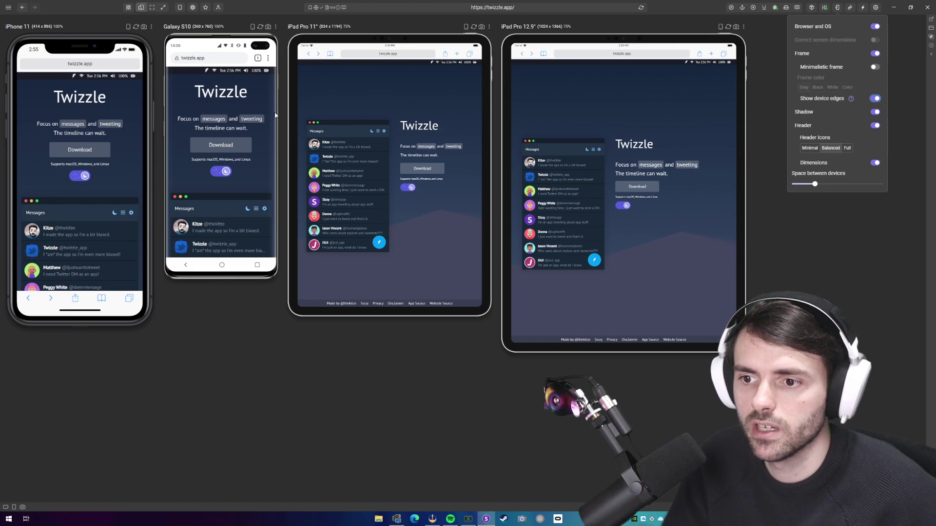
{"action": "left_click", "coordinate": [876, 112]}
{"action": "left_click", "coordinate": [876, 112]}
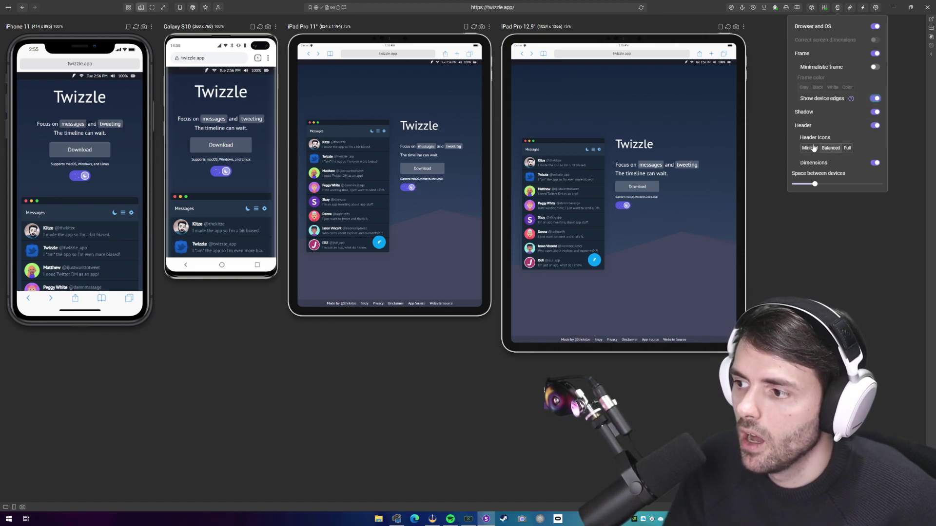
- Try the Minimal and Full header icons on the devices, and return the header icons to Balanced
{"action": "left_click", "coordinate": [648, 28]}
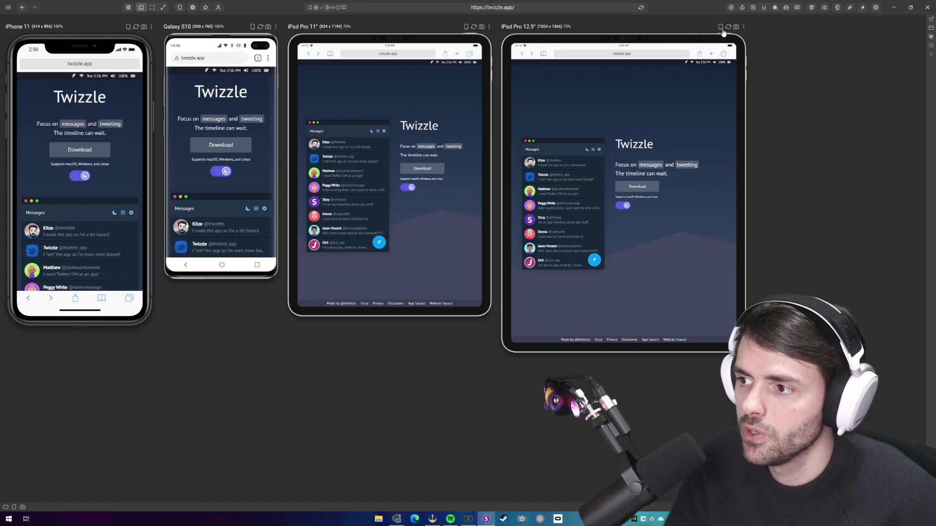
{"action": "left_click", "coordinate": [841, 9]}
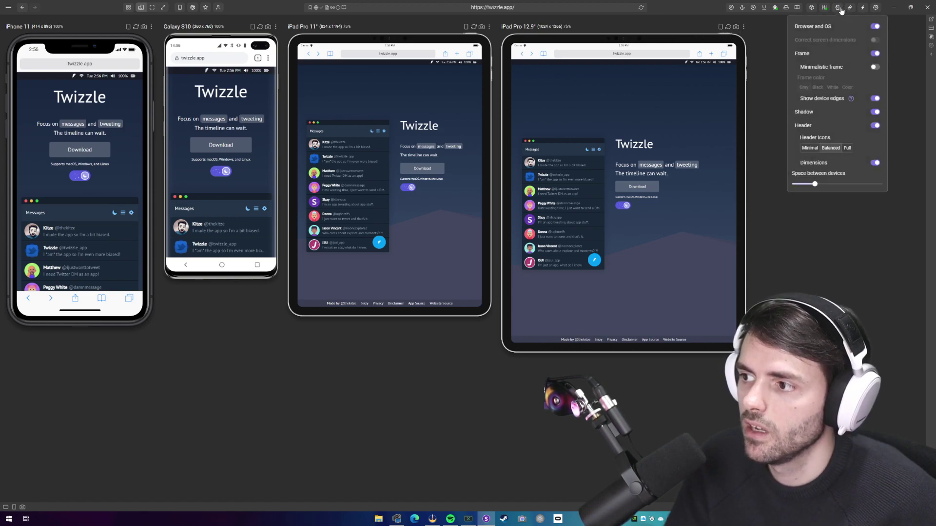
{"action": "left_click", "coordinate": [810, 148]}
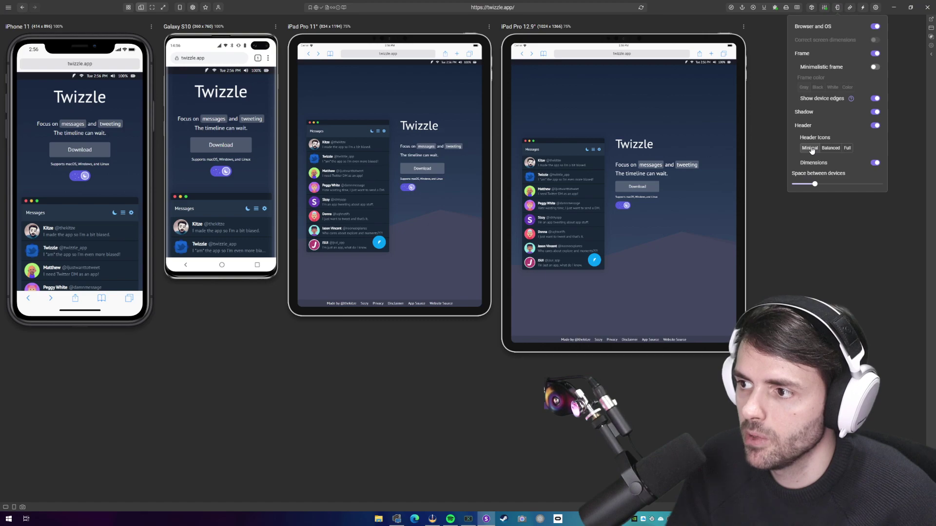
{"action": "left_click", "coordinate": [747, 42]}
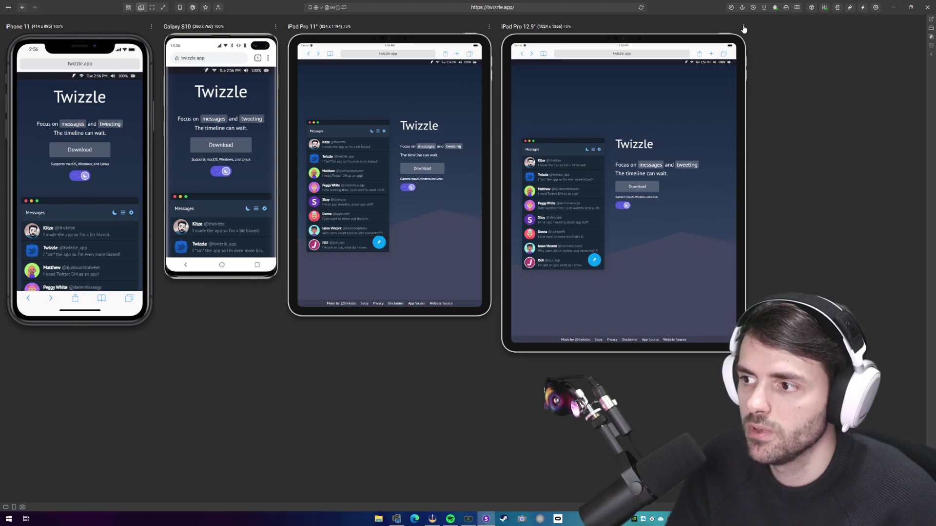
{"action": "left_click", "coordinate": [743, 27]}
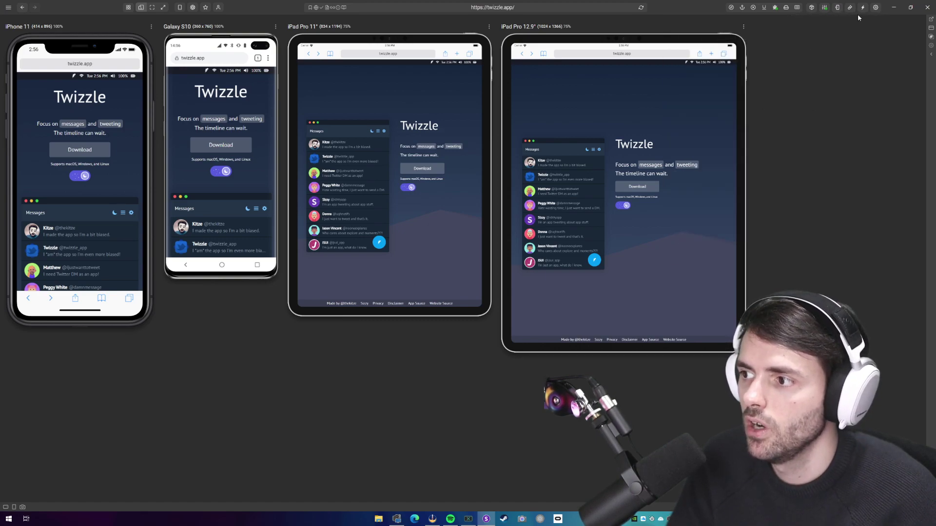
{"action": "left_click", "coordinate": [837, 8]}
{"action": "left_click", "coordinate": [831, 149]}
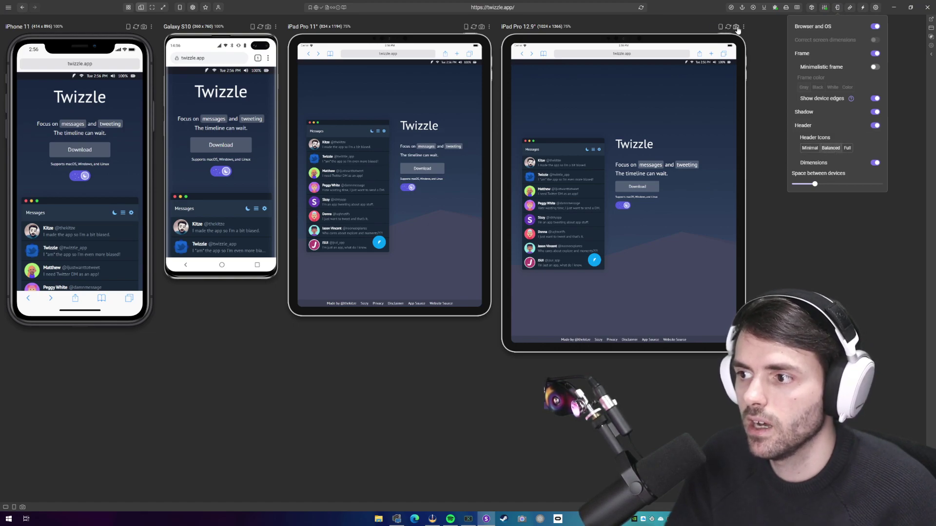
{"action": "left_click", "coordinate": [847, 149]}
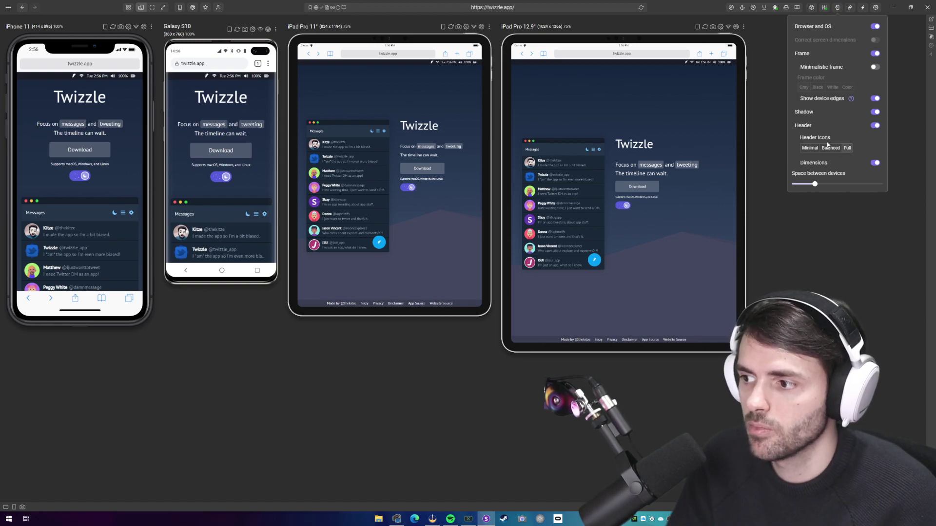
{"action": "left_click", "coordinate": [830, 148]}
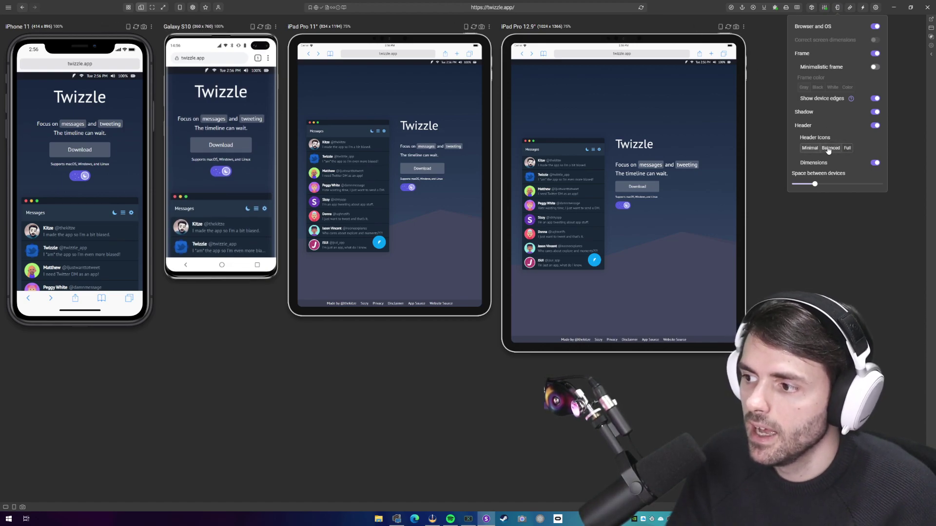
- Try hiding the Dimensions in the device headers, and show them again
{"action": "left_click", "coordinate": [874, 163]}
{"action": "left_click", "coordinate": [874, 163]}
{"action": "left_click", "coordinate": [876, 163]}
{"action": "left_click", "coordinate": [874, 163]}
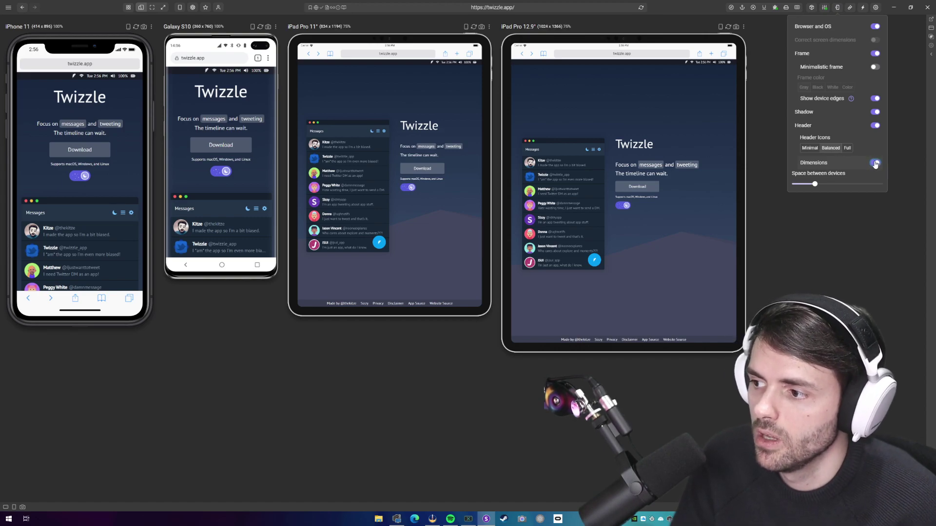
{"action": "left_click", "coordinate": [875, 164]}
{"action": "left_click", "coordinate": [875, 164]}
{"action": "left_click", "coordinate": [875, 164]}
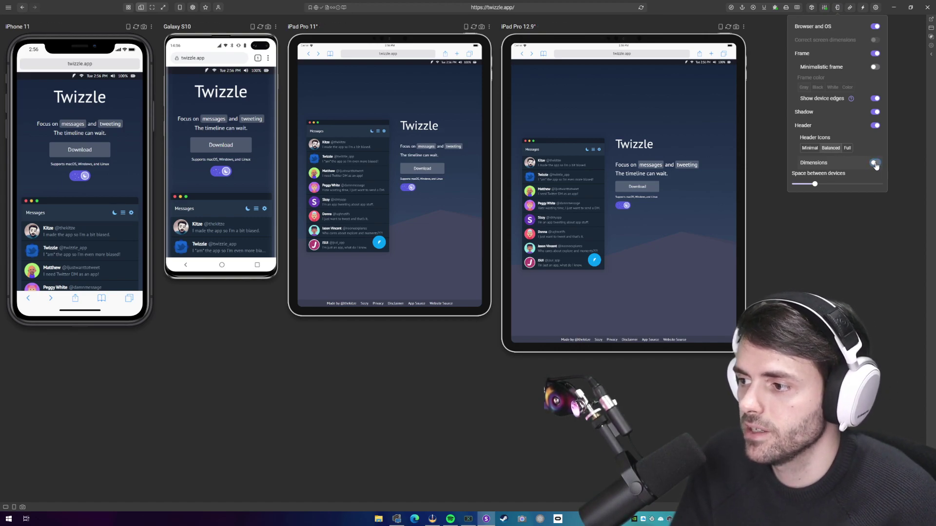
{"action": "left_click", "coordinate": [875, 163]}
- Slightly increase the space between devices, and view the further options of the iPad Pro 12.9"
{"action": "mouse_move", "coordinate": [814, 187]}
{"action": "left_mouse_down"}
{"action": "mouse_move", "coordinate": [890, 180]}
{"action": "mouse_move", "coordinate": [773, 179]}
{"action": "mouse_move", "coordinate": [846, 186]}
{"action": "mouse_move", "coordinate": [799, 186]}
{"action": "mouse_move", "coordinate": [820, 184]}
{"action": "left_mouse_up"}
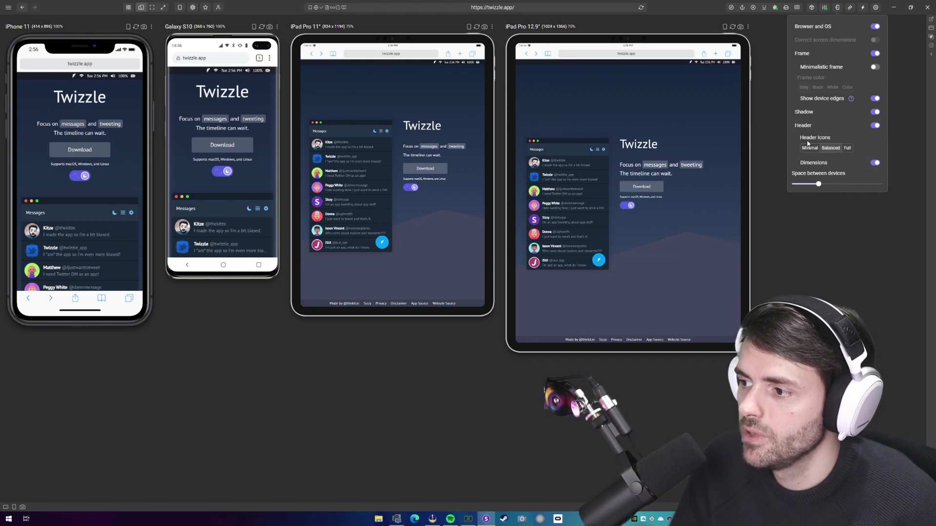
{"action": "left_click", "coordinate": [835, 214]}
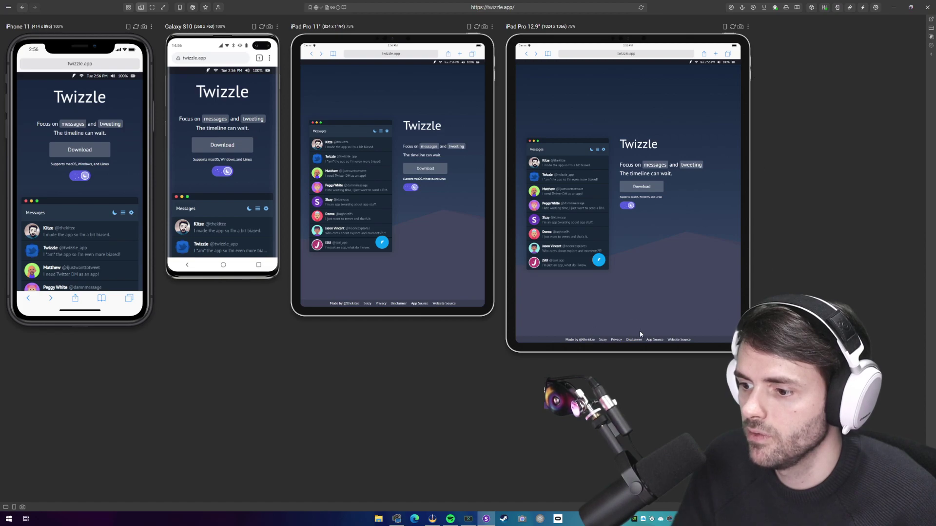
{"action": "left_click", "coordinate": [749, 27]}
{"action": "left_click", "coordinate": [789, 240]}
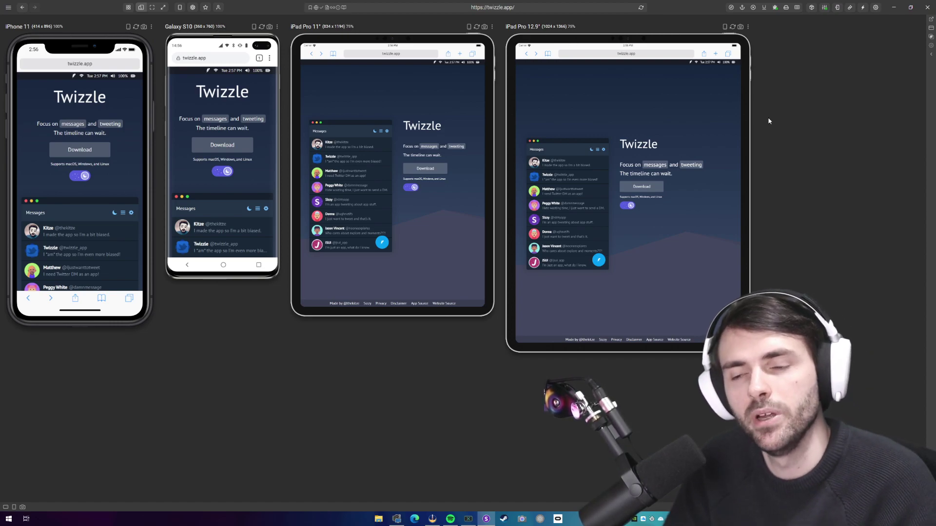
- Zoom all devices out together and back in to slightly above their starting size
{"action": "scroll", "coordinate": [375, 190], "scroll_direction": "down", "scroll_amount": 12}
{"action": "scroll", "coordinate": [375, 190], "scroll_direction": "up", "scroll_amount": 8}
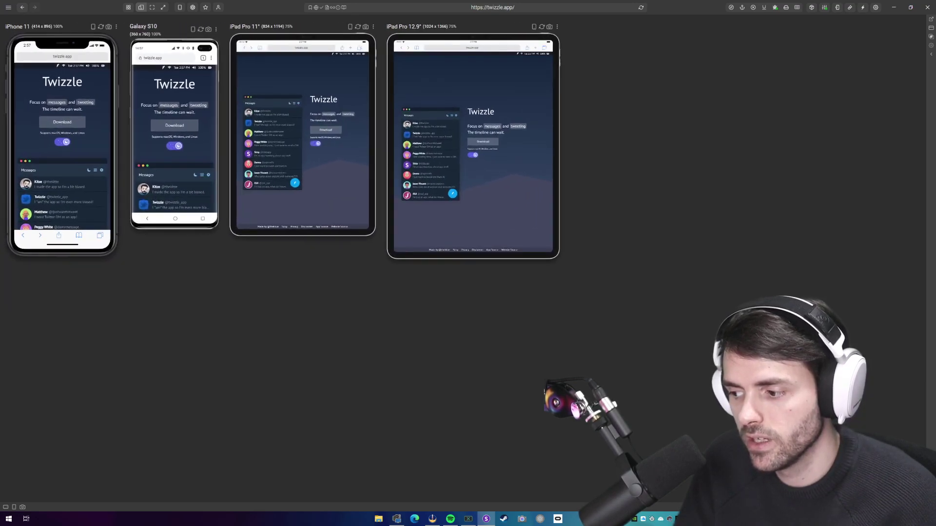
{"action": "scroll", "coordinate": [375, 190], "scroll_direction": "up", "scroll_amount": 4}
{"action": "scroll", "coordinate": [375, 190], "scroll_direction": "down", "scroll_amount": 2}
{"action": "scroll", "coordinate": [375, 190], "scroll_direction": "up", "scroll_amount": 4}
{"action": "scroll", "coordinate": [589, 84], "scroll_direction": "down", "scroll_amount": 1}
{"action": "scroll", "coordinate": [588, 84], "scroll_direction": "up", "scroll_amount": 2}
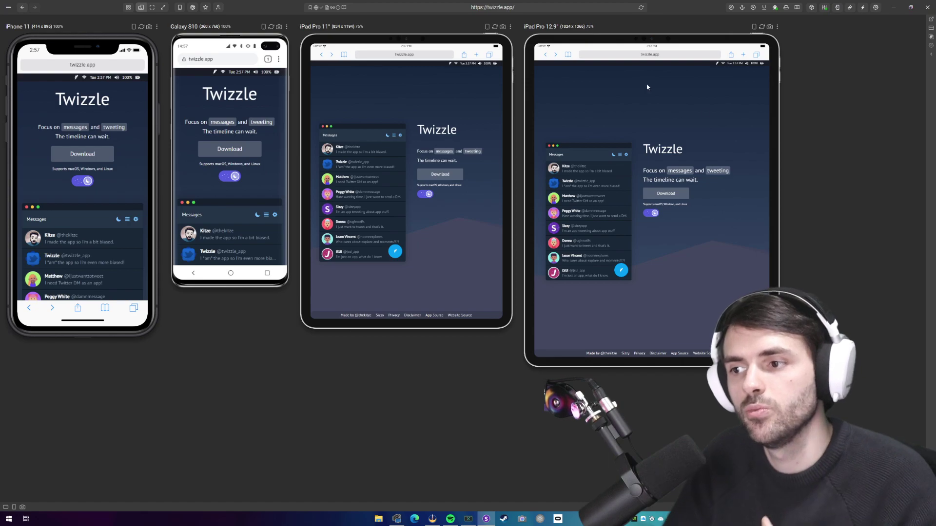
- Shrink only the iPad Pro 12.9" to 47%, zoom all devices out and in, and enlarge that iPad again
{"action": "left_click_drag", "start_coordinate": [777, 365], "coordinate": [683, 243]}
{"action": "scroll", "coordinate": [683, 243], "scroll_direction": "down", "scroll_amount": 3}
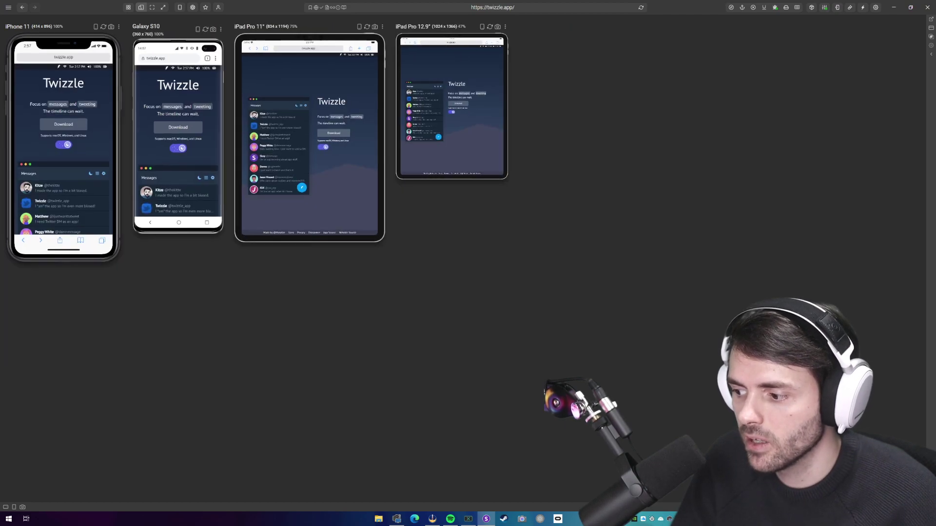
{"action": "scroll", "coordinate": [253, 141], "scroll_direction": "down", "scroll_amount": 2}
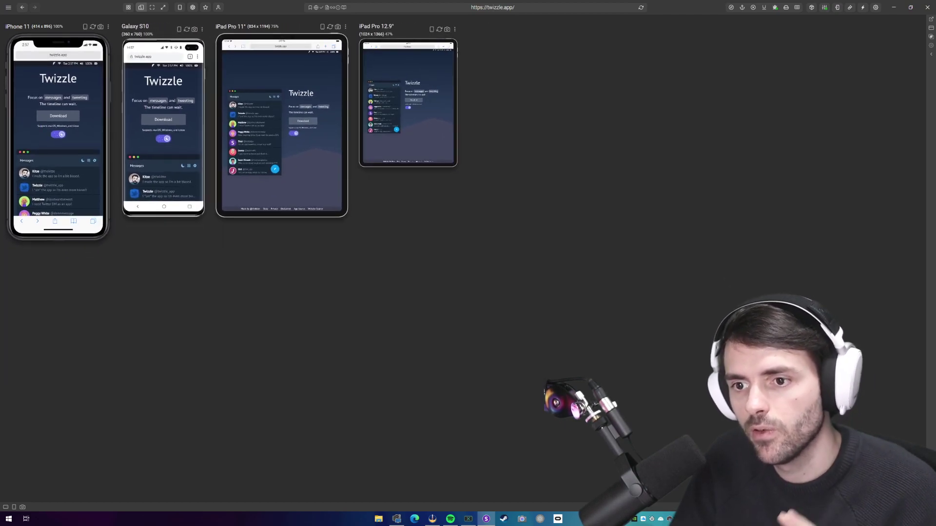
{"action": "scroll", "coordinate": [621, 33], "scroll_direction": "up", "scroll_amount": 3}
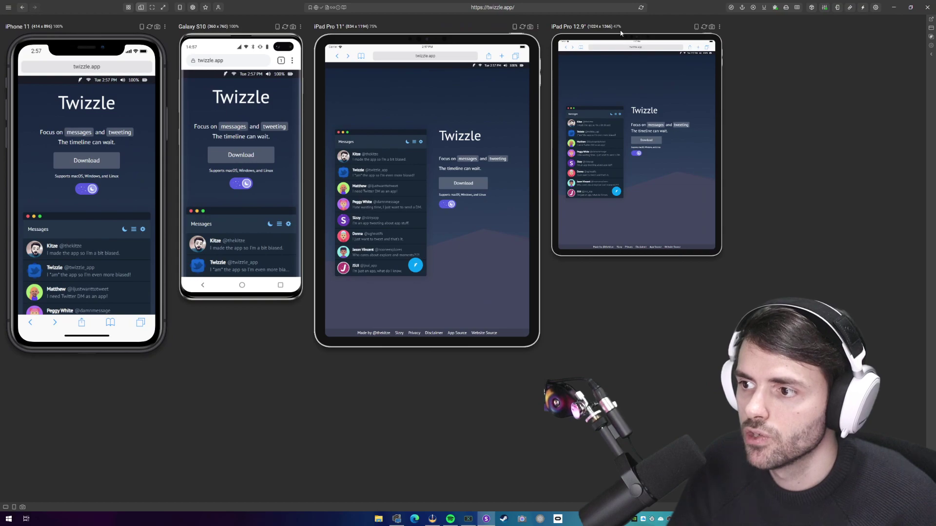
{"action": "left_click_drag", "start_coordinate": [721, 256], "coordinate": [788, 342]}
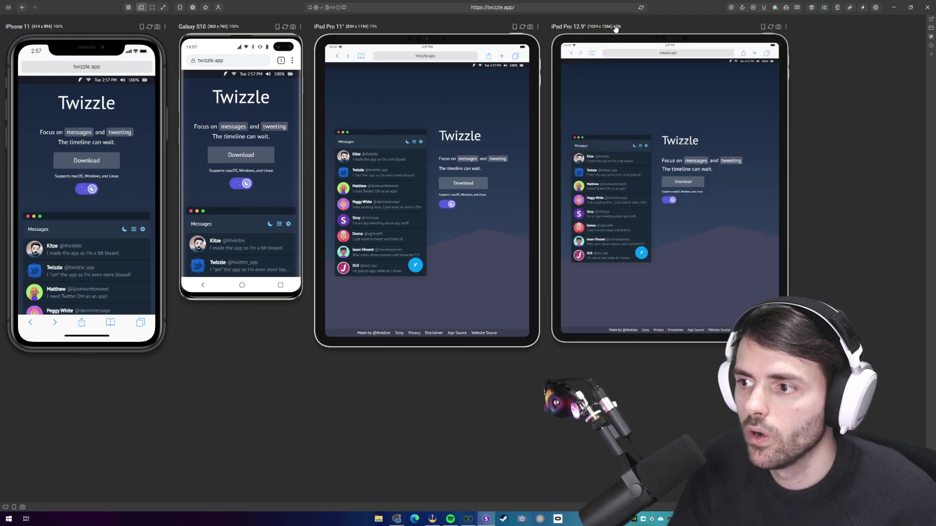
- Step the individual zoom of the iPad Pro 12.9" up and down, settling on 70%
{"action": "left_click", "coordinate": [571, 27]}
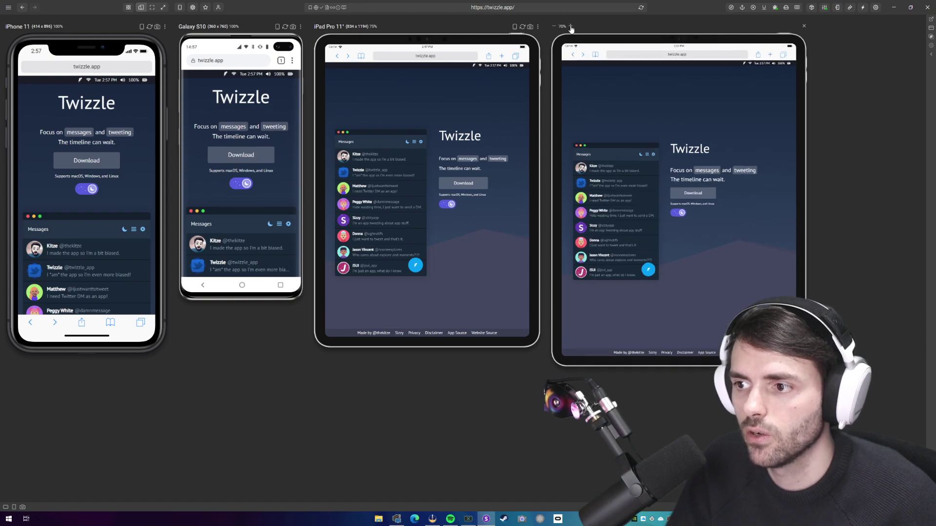
{"action": "left_click", "coordinate": [571, 27]}
{"action": "left_click", "coordinate": [570, 27]}
{"action": "left_click", "coordinate": [571, 28]}
{"action": "left_click", "coordinate": [571, 27]}
{"action": "left_click", "coordinate": [554, 27]}
{"action": "left_click", "coordinate": [554, 27]}
{"action": "left_click", "coordinate": [554, 28]}
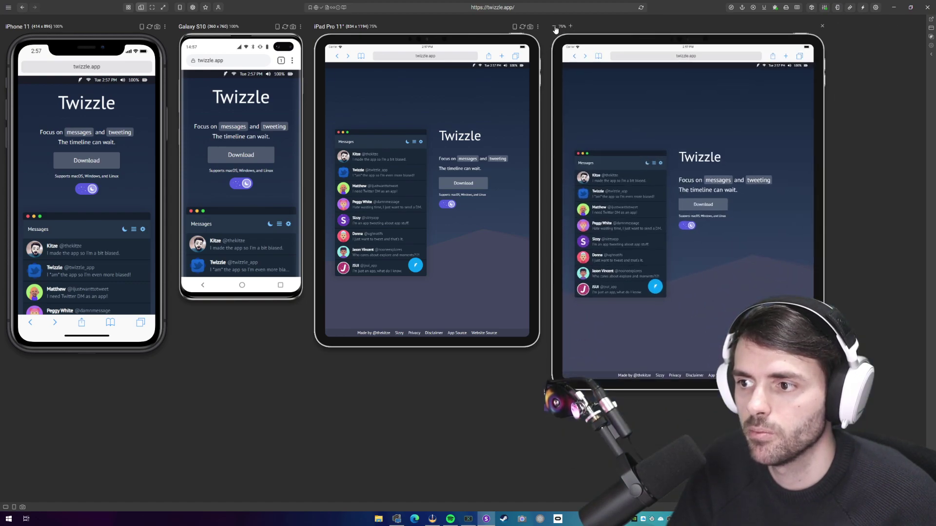
{"action": "double_click", "coordinate": [570, 28]}
{"action": "left_click", "coordinate": [570, 27]}
{"action": "left_click", "coordinate": [570, 27]}
{"action": "left_click", "coordinate": [554, 28]}
{"action": "left_click", "coordinate": [554, 28]}
{"action": "left_click", "coordinate": [554, 27]}
{"action": "left_click", "coordinate": [554, 27]}
{"action": "left_click", "coordinate": [554, 28]}
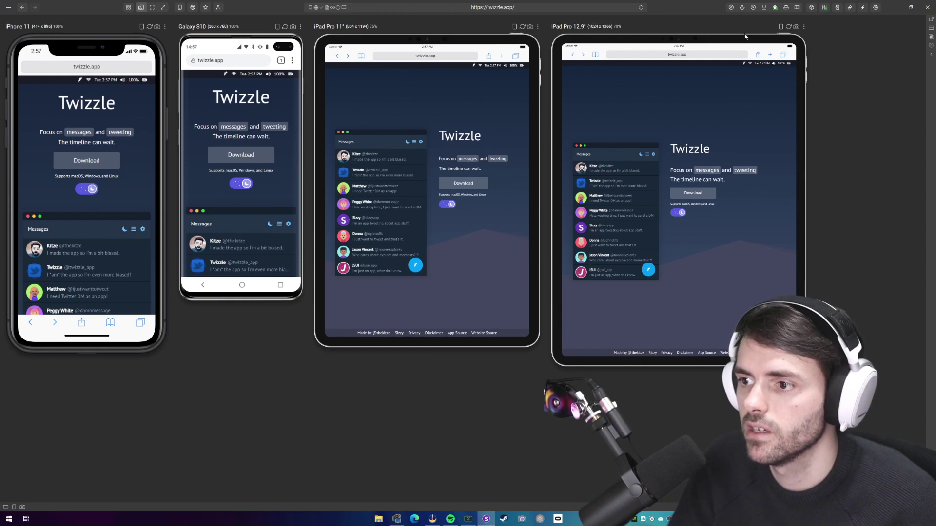
- Rotate the iPad Pro 12.9" to landscape and back to portrait, and save a screenshot of it
{"action": "left_click", "coordinate": [780, 26]}
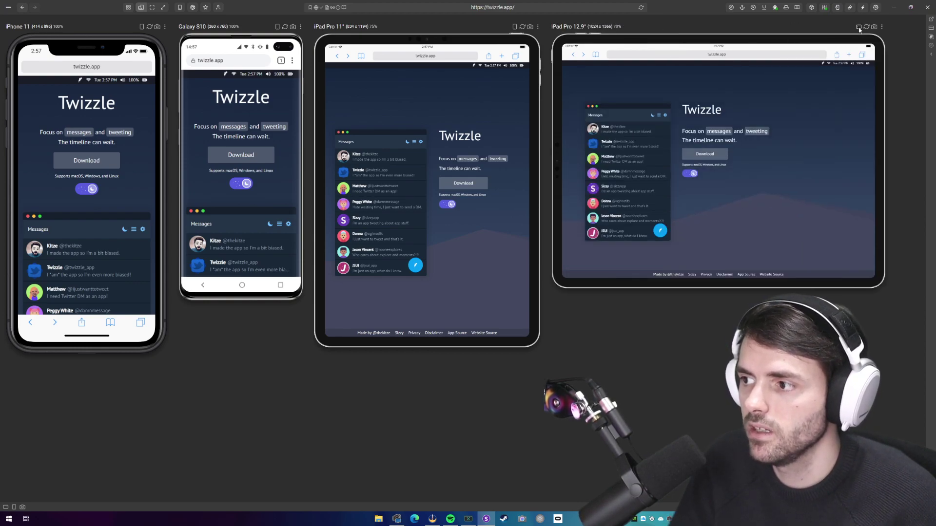
{"action": "left_click", "coordinate": [858, 28]}
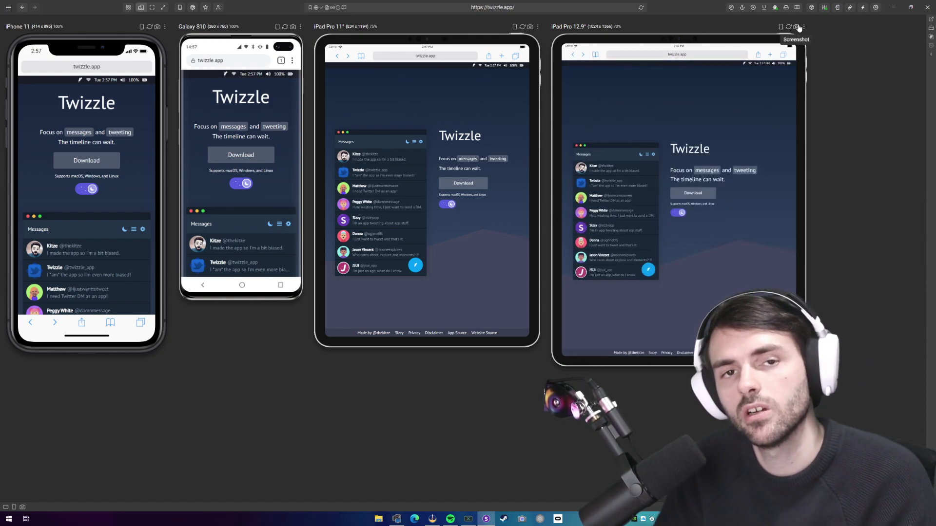
{"action": "left_click", "coordinate": [797, 27]}
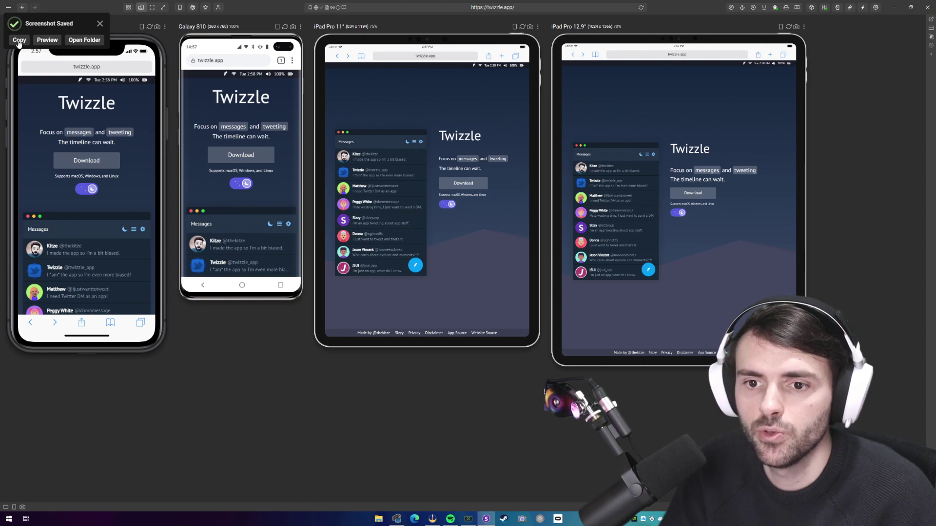
{"action": "left_click", "coordinate": [100, 25]}
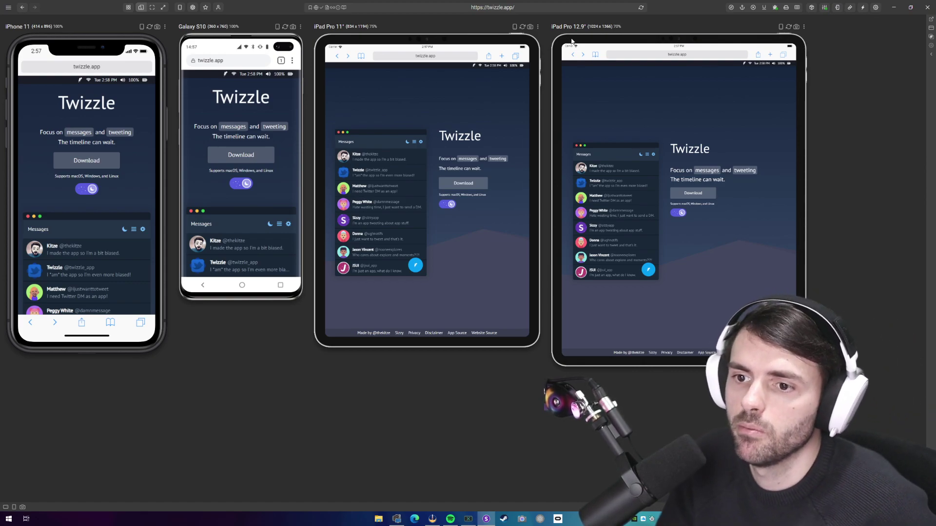
- Examine the per-device options of the Galaxy S10 and those offered on the iPad Pro 12.9" page
{"action": "left_click", "coordinate": [301, 28]}
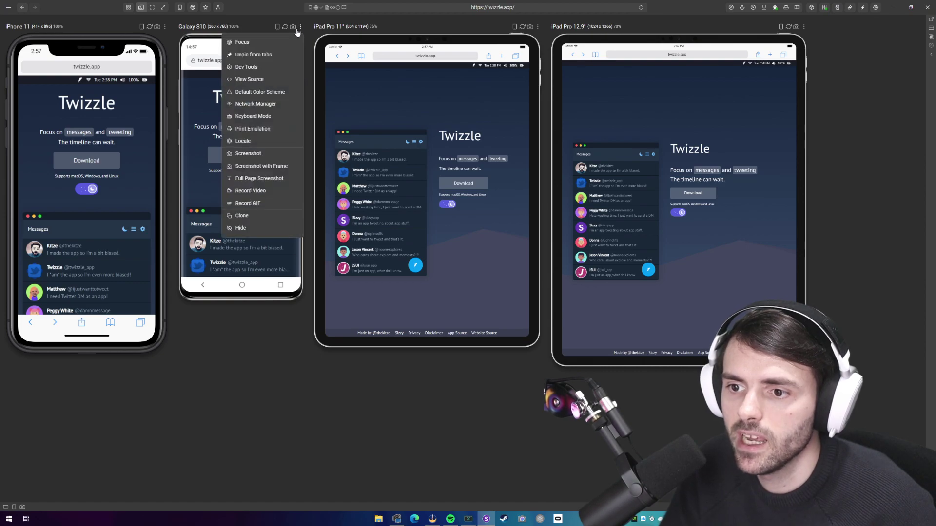
{"action": "left_click", "coordinate": [306, 323]}
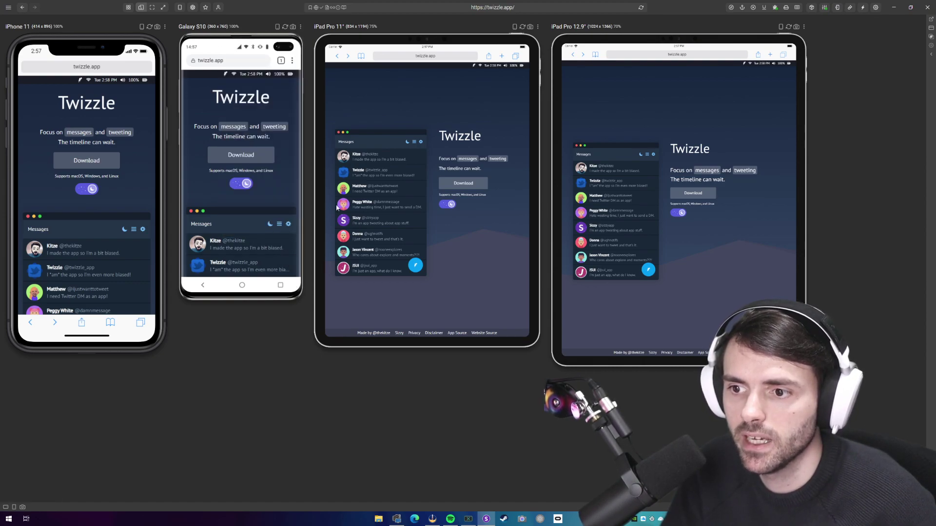
{"action": "right_click", "coordinate": [373, 39]}
{"action": "right_click", "coordinate": [616, 38]}
{"action": "right_click", "coordinate": [606, 95]}
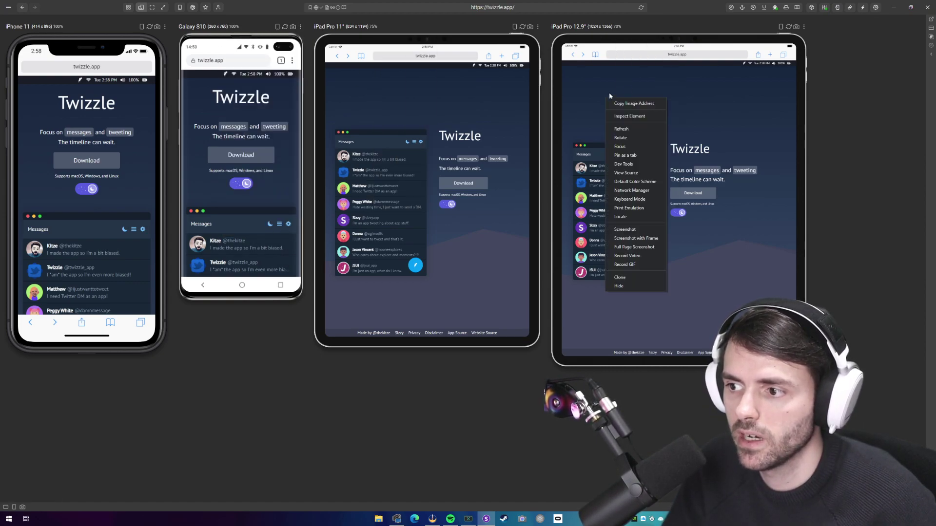
- Review the options offered on the iPad Pro 11" page and in the device menus of the Galaxy S10 and iPad Pro 11"
{"action": "right_click", "coordinate": [715, 78]}
{"action": "right_click", "coordinate": [539, 45]}
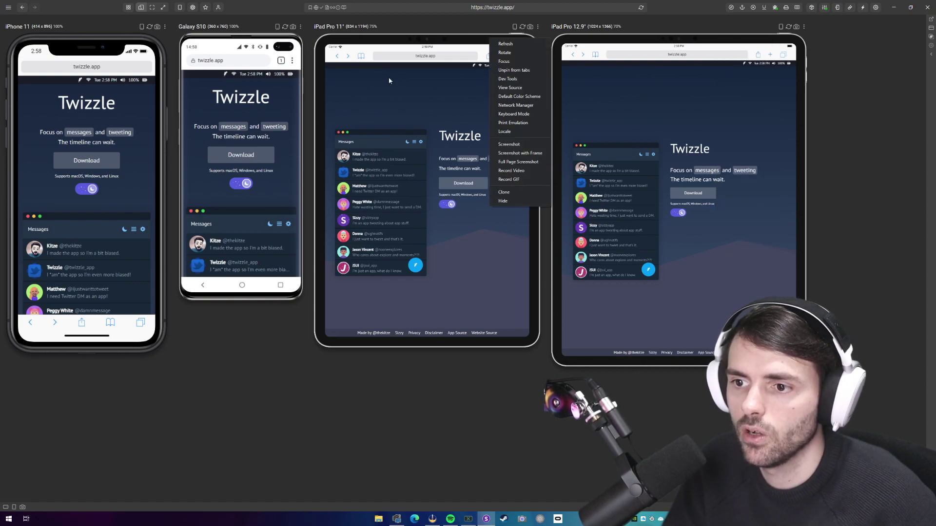
{"action": "left_click", "coordinate": [306, 64]}
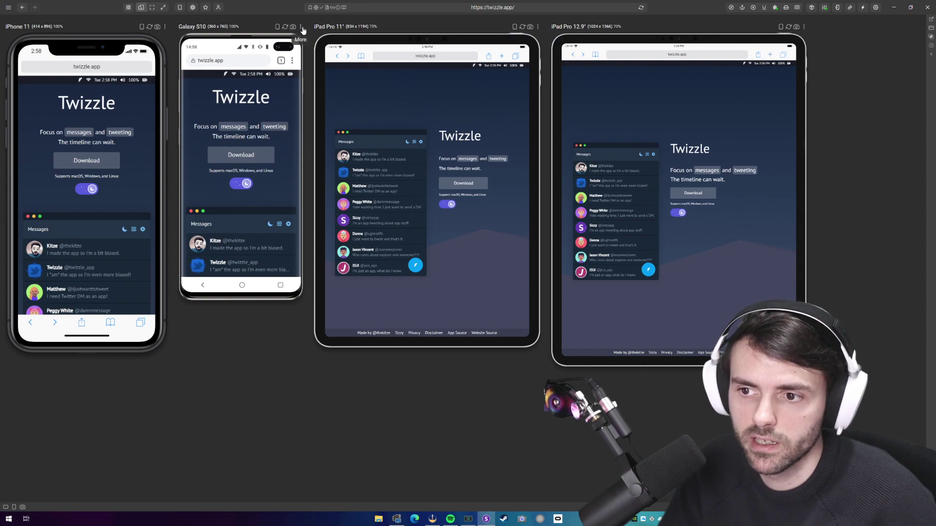
{"action": "left_click", "coordinate": [300, 27]}
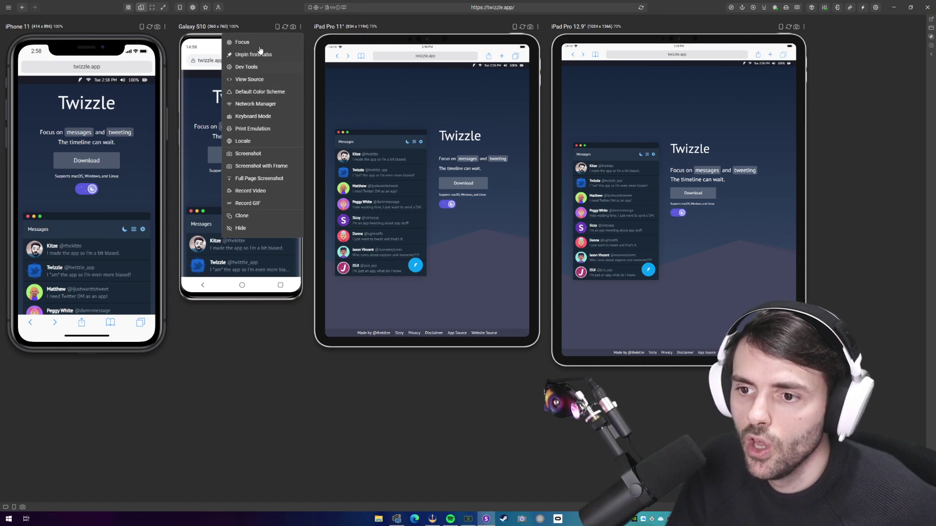
{"action": "left_click", "coordinate": [538, 28]}
{"action": "left_click", "coordinate": [537, 27]}
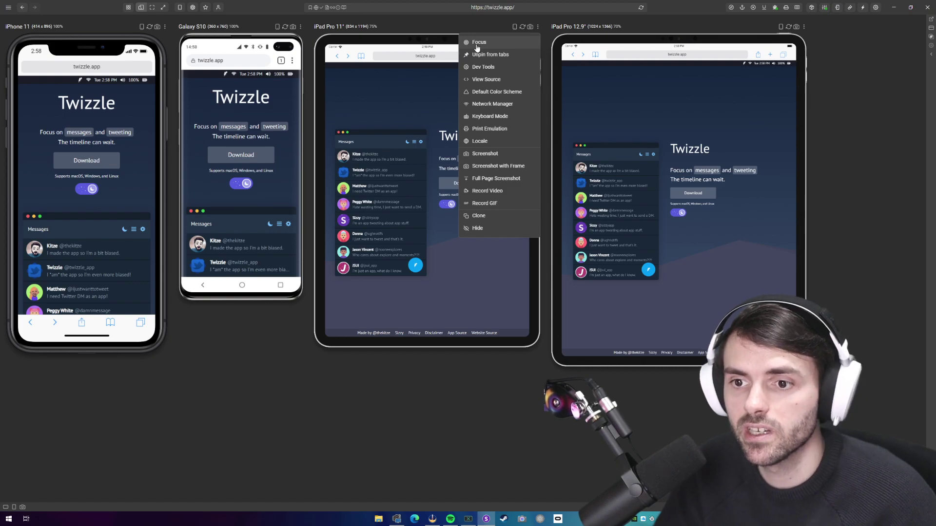
{"action": "left_click", "coordinate": [545, 47]}
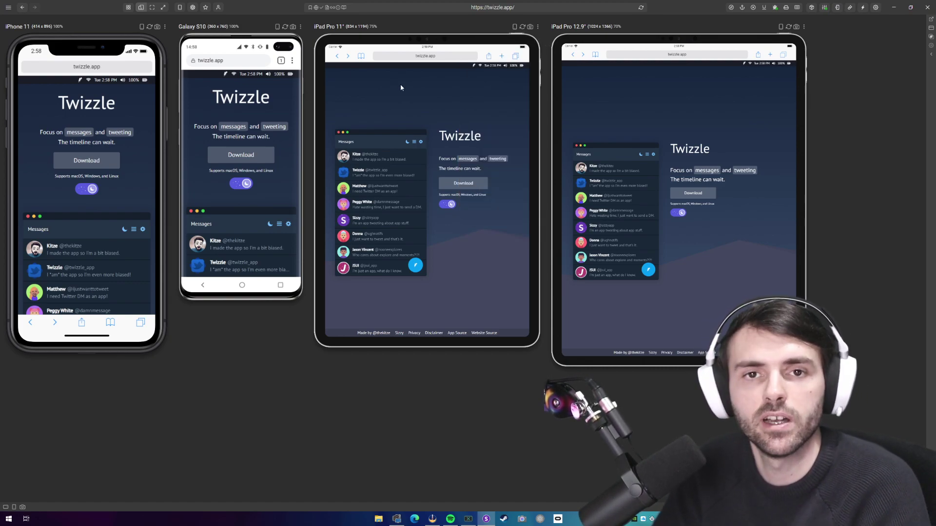
- Focus the Galaxy S10 on its own and exit focus to return to all devices
{"action": "left_click", "coordinate": [300, 27]}
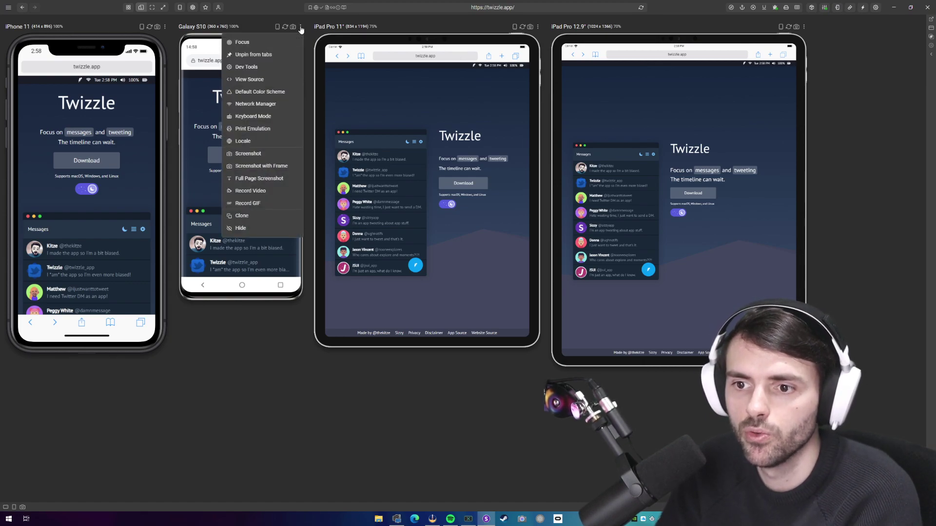
{"action": "left_click", "coordinate": [256, 43]}
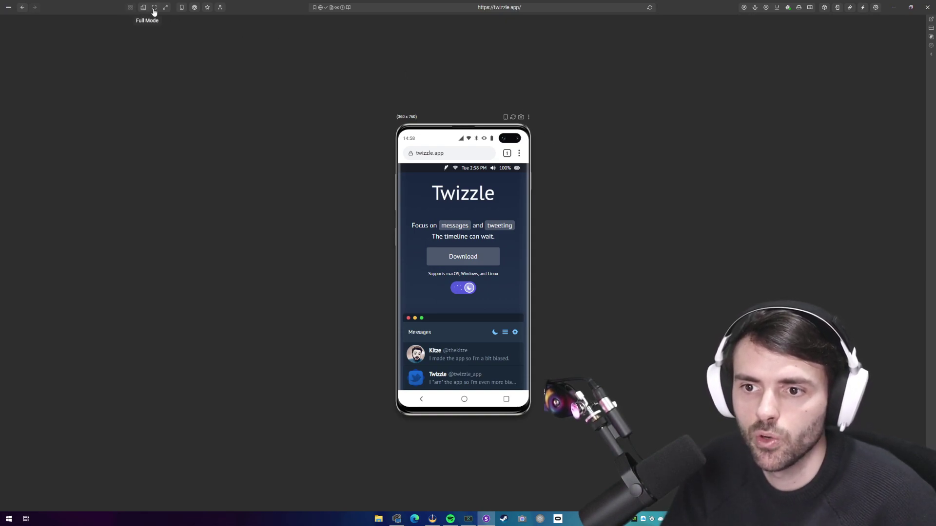
{"action": "left_click", "coordinate": [528, 117]}
{"action": "left_click", "coordinate": [487, 135]}
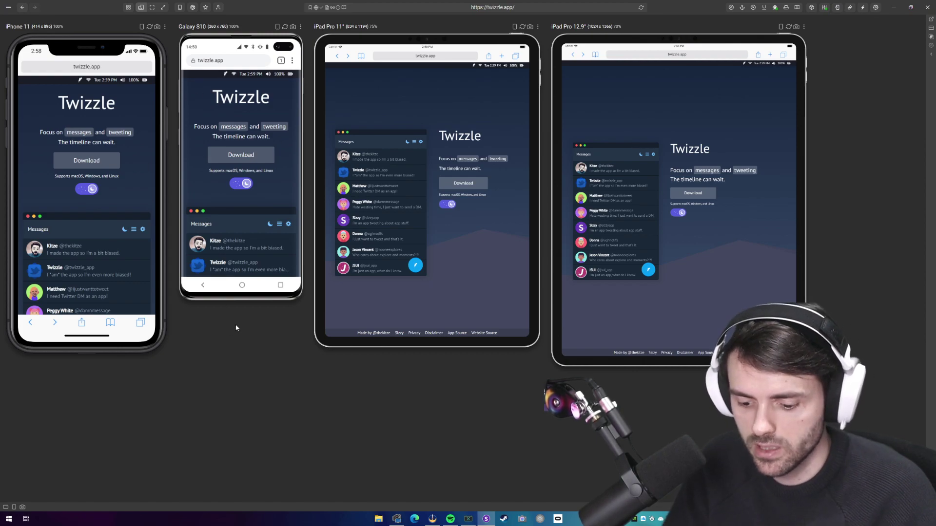
- Show the workspace tabs and set the device tab content to Title Only in the settings
{"action": "key", "text": "ctrl+shift+b"}
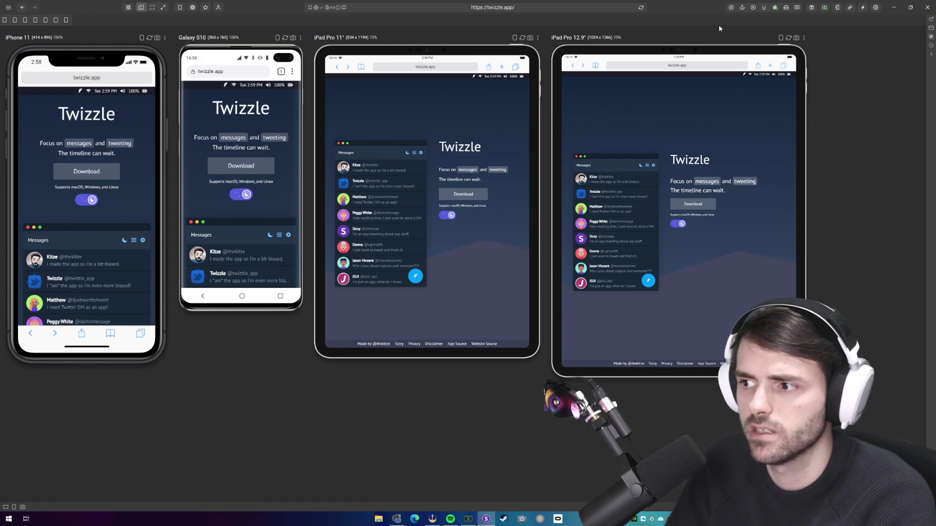
{"action": "left_click", "coordinate": [875, 7]}
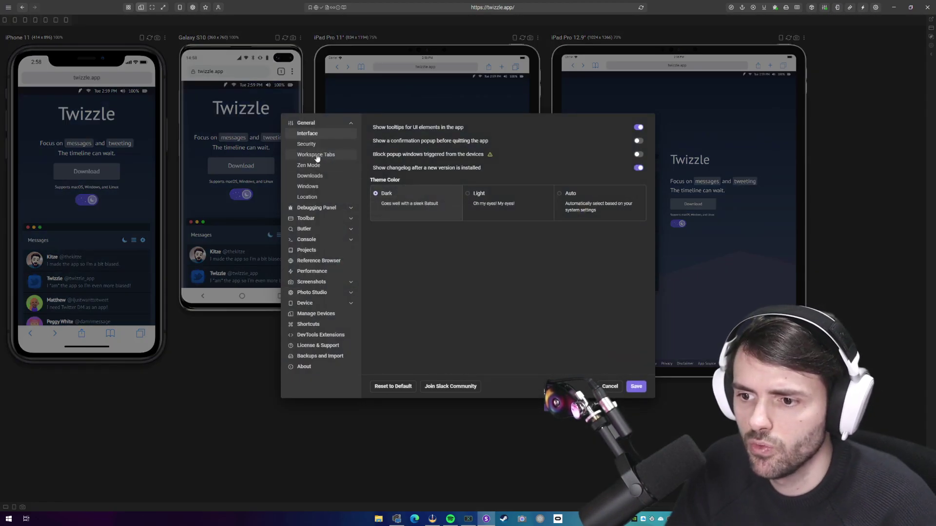
{"action": "left_click", "coordinate": [326, 155]}
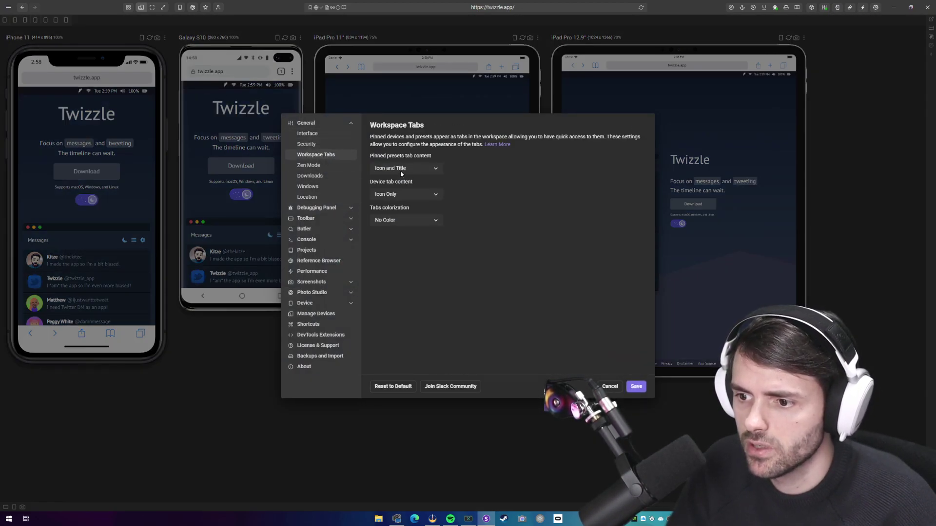
{"action": "left_click", "coordinate": [402, 194]}
{"action": "left_click", "coordinate": [400, 217]}
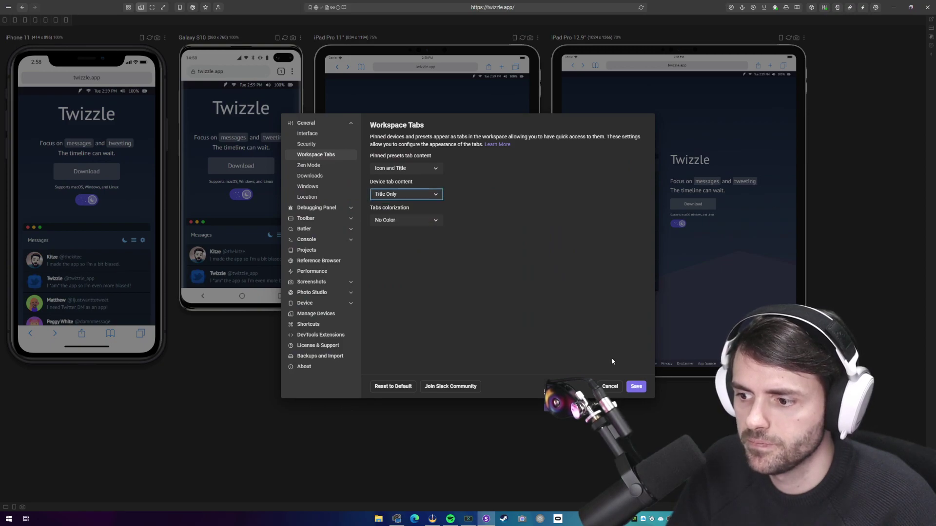
{"action": "left_click", "coordinate": [636, 386]}
- Close all the pinned device tabs in the workspace
{"action": "left_click", "coordinate": [65, 20]}
{"action": "left_click", "coordinate": [64, 20]}
{"action": "left_click", "coordinate": [65, 20]}
{"action": "left_click", "coordinate": [64, 20]}
{"action": "left_click", "coordinate": [64, 20]}
{"action": "left_click", "coordinate": [64, 20]}
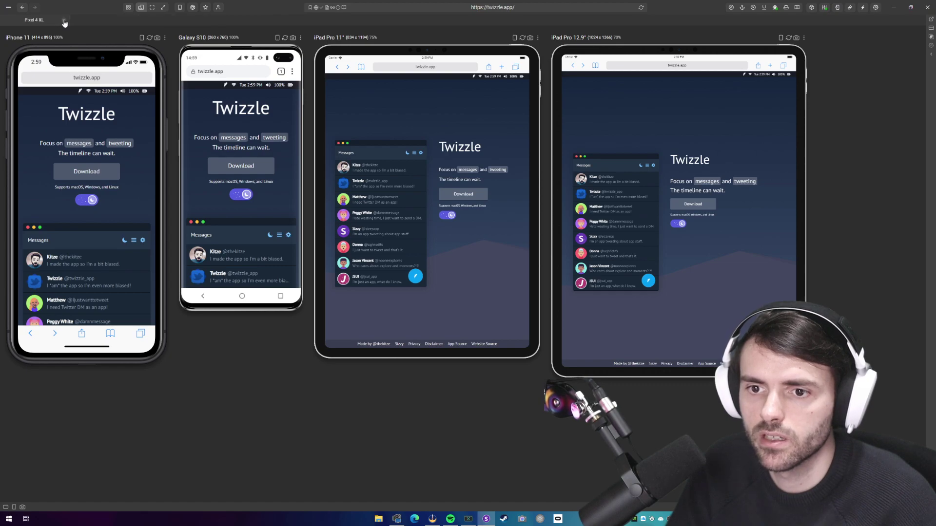
{"action": "left_click", "coordinate": [65, 20]}
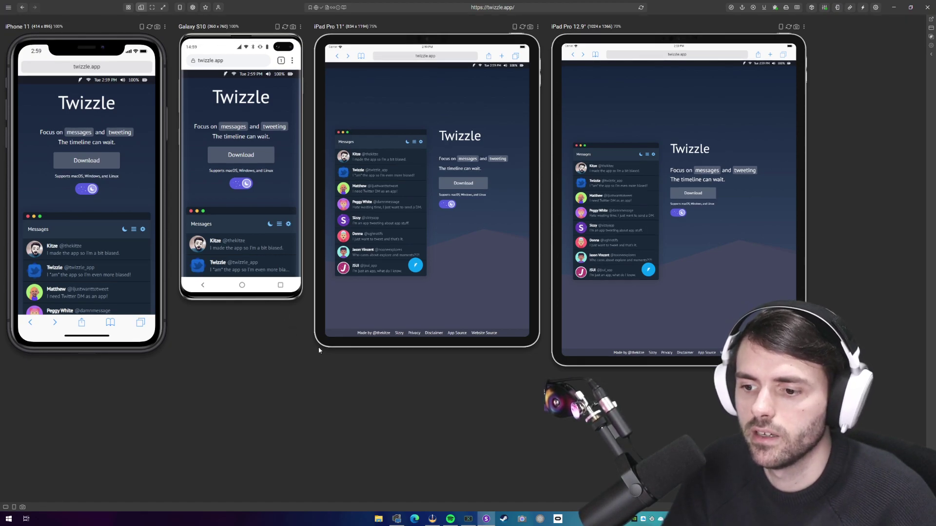
- Pin the Galaxy S10 and the iPad Pro 11" as workspace tabs
{"action": "left_click", "coordinate": [164, 27]}
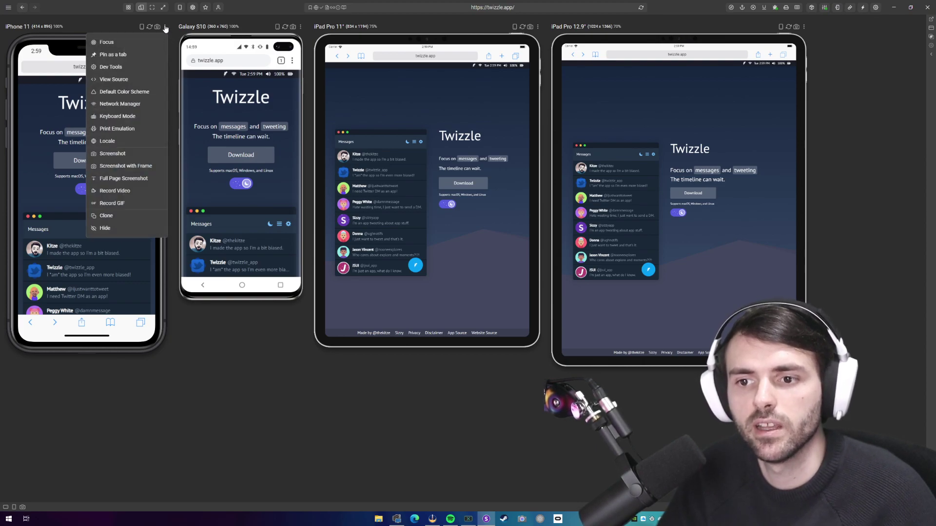
{"action": "left_click", "coordinate": [301, 57]}
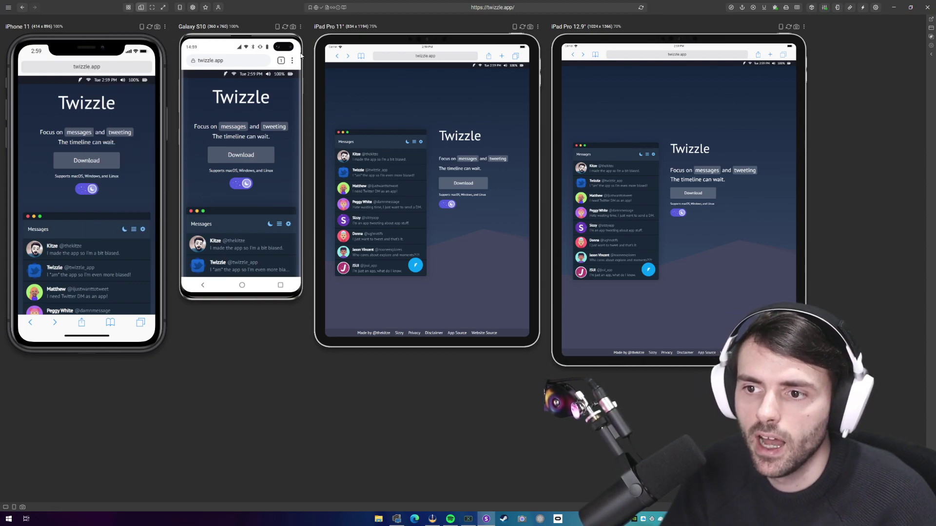
{"action": "left_click", "coordinate": [299, 27]}
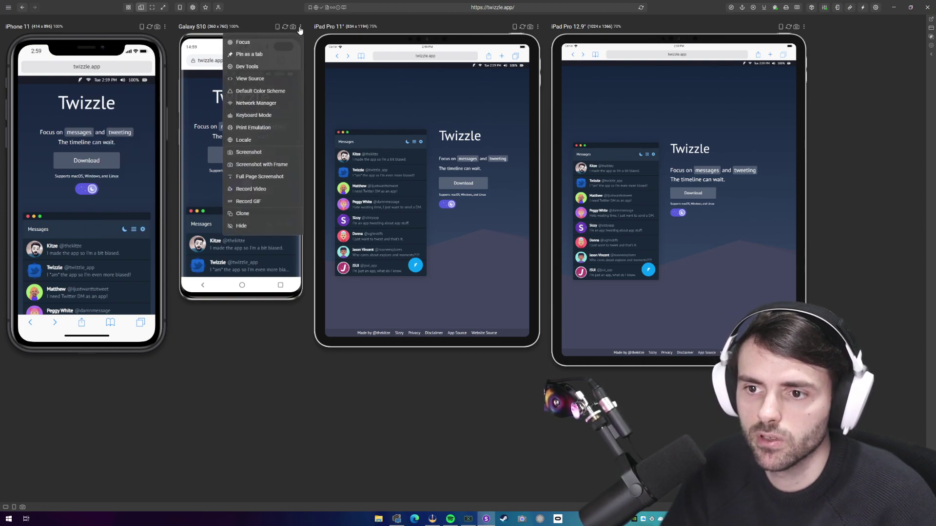
{"action": "left_click", "coordinate": [248, 55]}
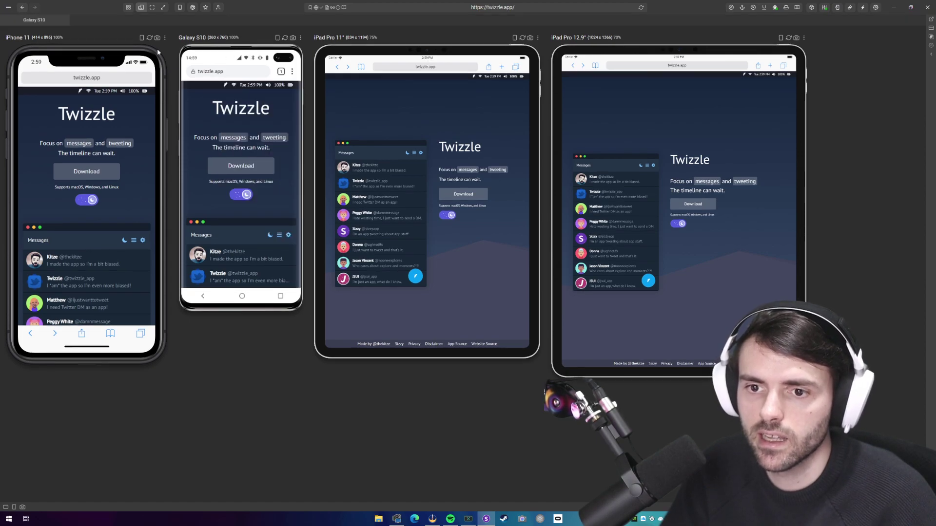
{"action": "left_click", "coordinate": [537, 38]}
{"action": "left_click", "coordinate": [493, 66]}
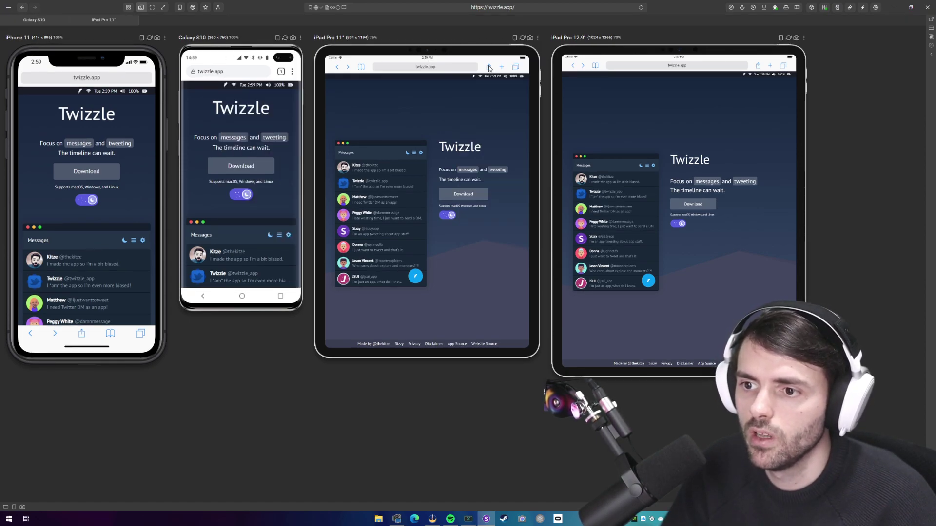
- Switch back and forth between the pinned Galaxy S10 and iPad Pro 11" tabs, ending on the Galaxy S10
{"action": "left_click", "coordinate": [40, 21]}
{"action": "left_click", "coordinate": [90, 22]}
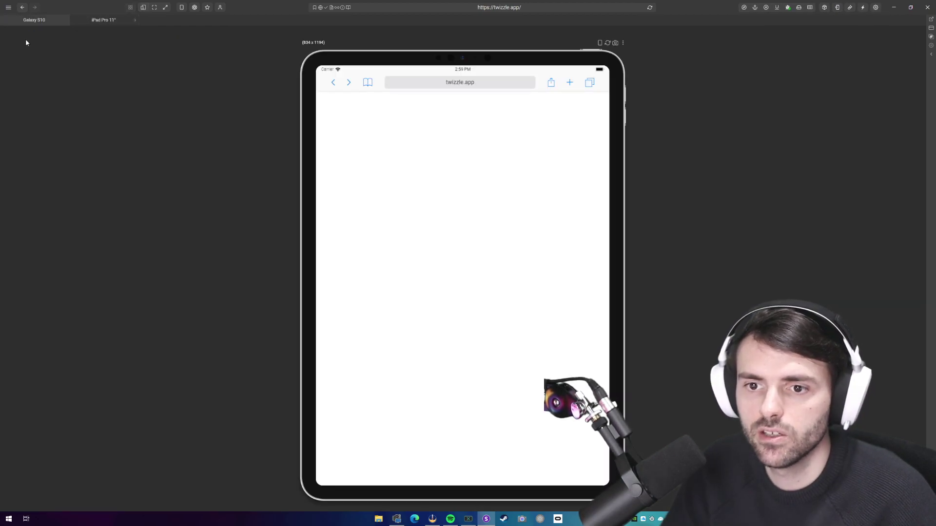
{"action": "left_click", "coordinate": [37, 22]}
{"action": "left_click", "coordinate": [104, 22]}
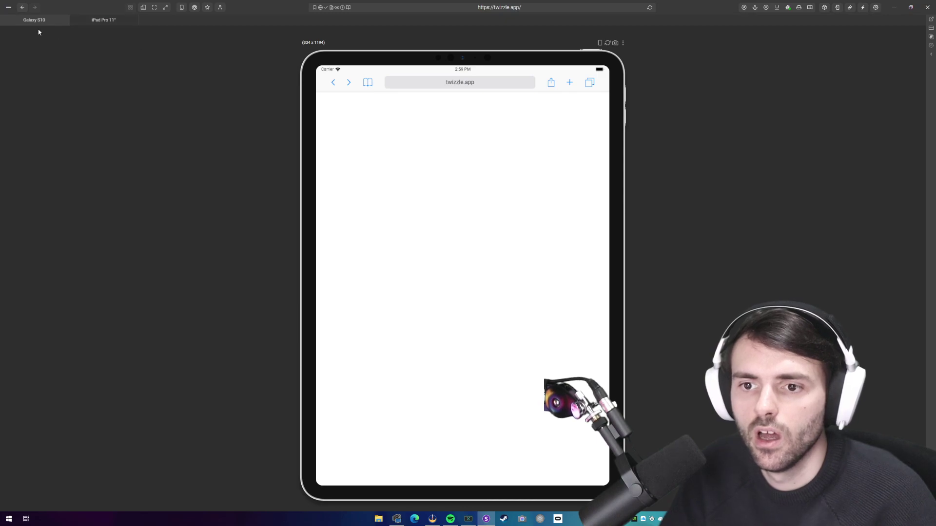
{"action": "left_click", "coordinate": [32, 23]}
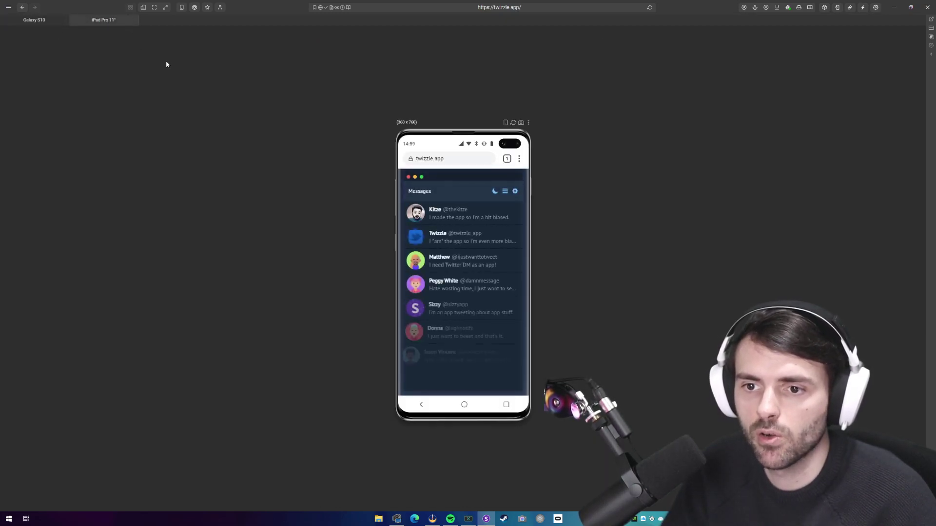
- Check the options of the focused Galaxy S10 and return to the view of all devices
{"action": "left_click", "coordinate": [528, 122]}
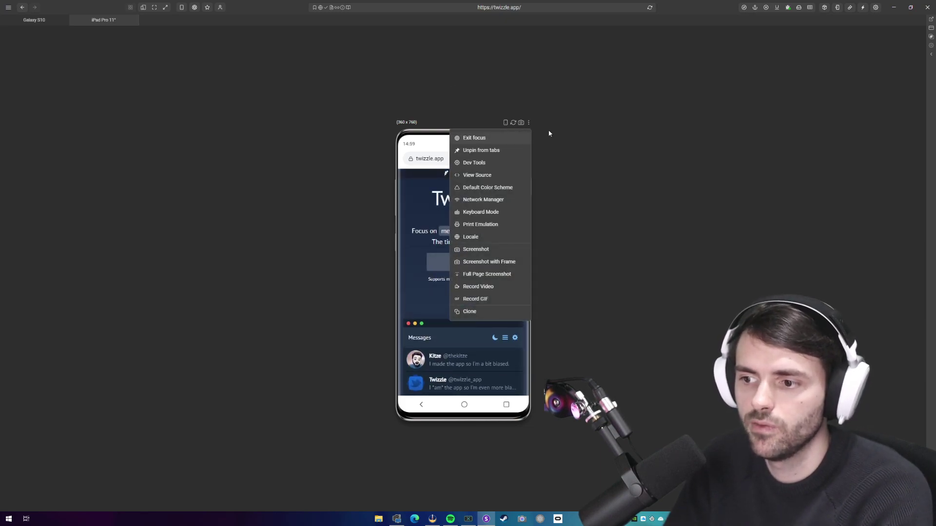
{"action": "left_click", "coordinate": [538, 137]}
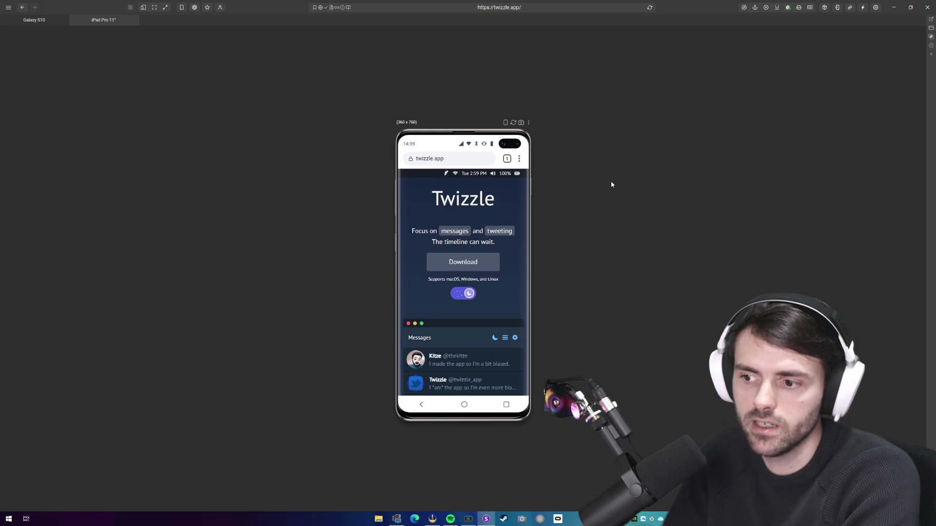
{"action": "left_click", "coordinate": [183, 132]}
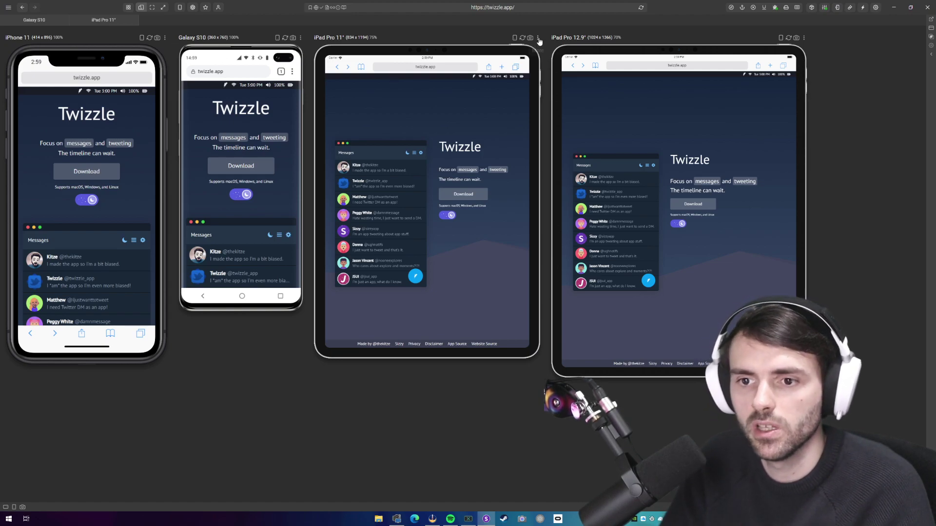
- Pin the iPad Pro 12.9" as a workspace tab and open the Galaxy S10 tab
{"action": "left_click", "coordinate": [804, 39]}
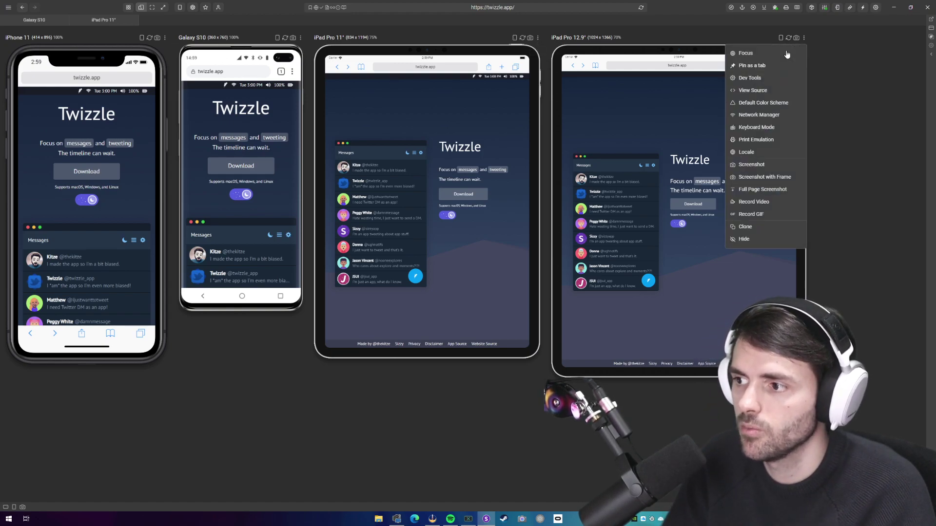
{"action": "left_click", "coordinate": [746, 65]}
{"action": "left_click", "coordinate": [42, 24]}
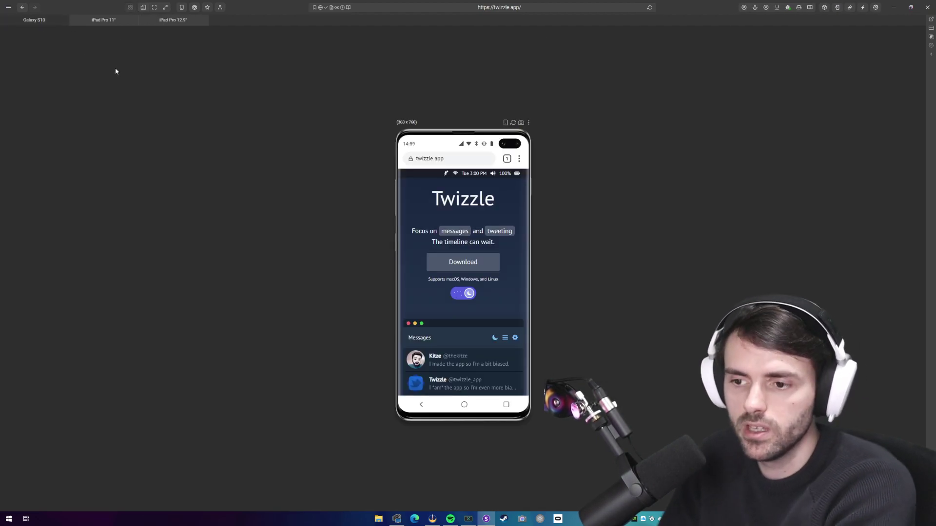
- Cycle repeatedly through the three pinned device tabs, ending on the iPad Pro 11", and exit focus
{"action": "key", "text": "ctrl+Tab"}
{"action": "key", "text": "ctrl+Tab"}
{"action": "key", "text": "ctrl+Tab"}
{"action": "key", "text": "ctrl+Tab"}
{"action": "key", "text": "ctrl+Tab"}
{"action": "key", "text": "ctrl+Tab"}
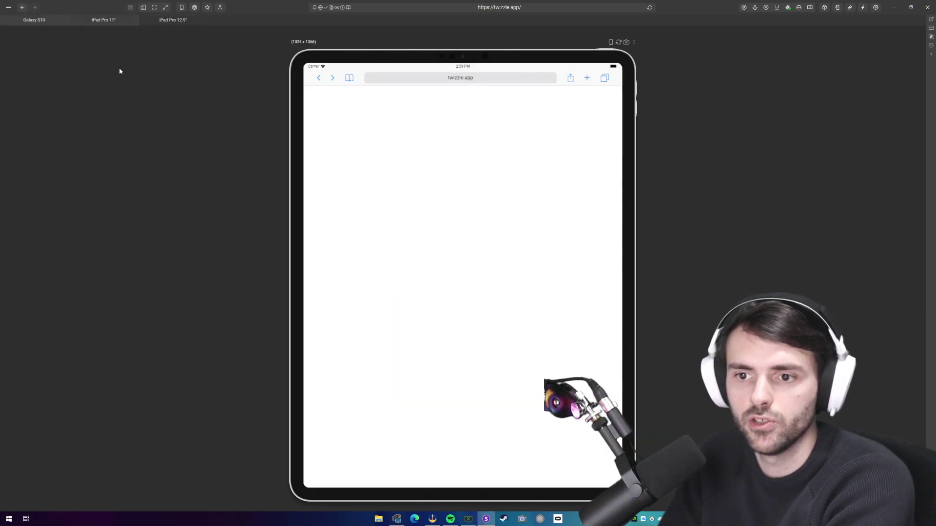
{"action": "key", "text": "ctrl+Tab"}
{"action": "key", "text": "ctrl+Tab"}
{"action": "key", "text": "ctrl+Tab"}
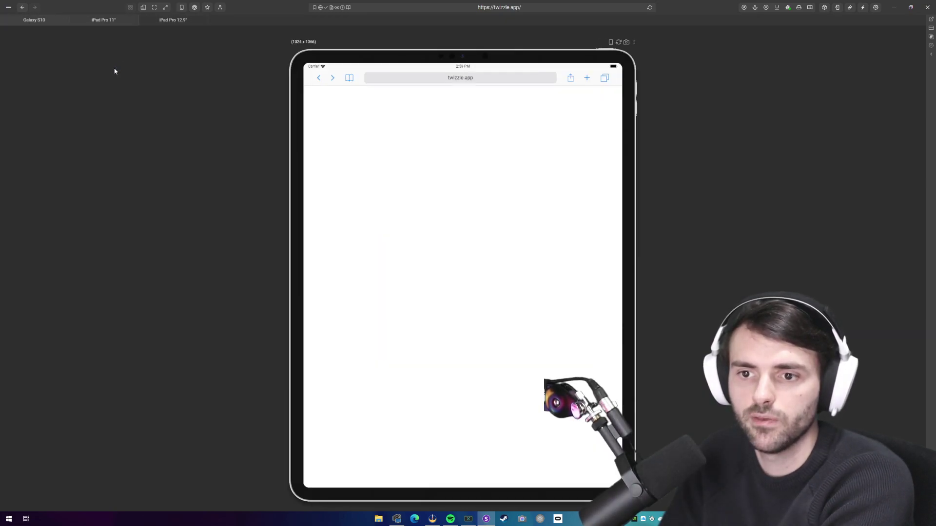
{"action": "key", "text": "ctrl+Tab"}
{"action": "key", "text": "ctrl+Tab"}
{"action": "key", "text": "ctrl+Tab"}
{"action": "key", "text": "ctrl+Tab"}
{"action": "key", "text": "ctrl+Tab"}
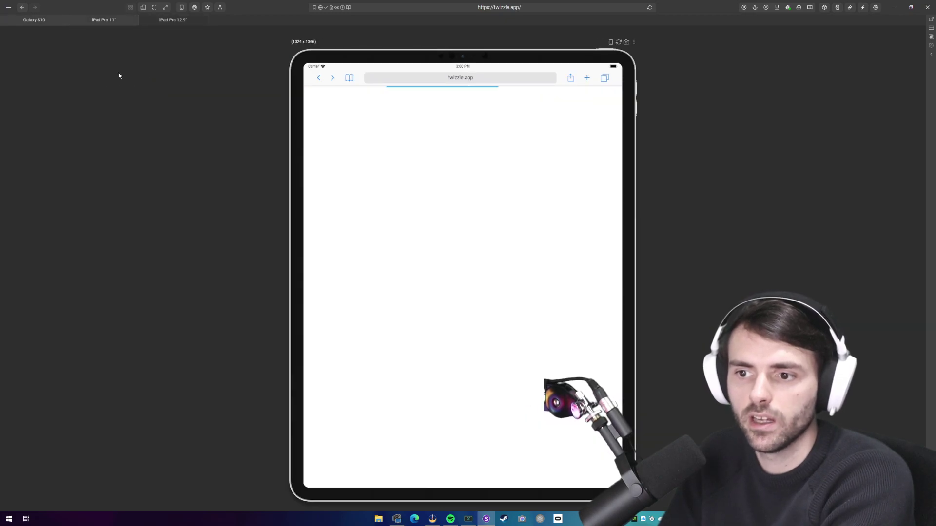
{"action": "left_click", "coordinate": [90, 23]}
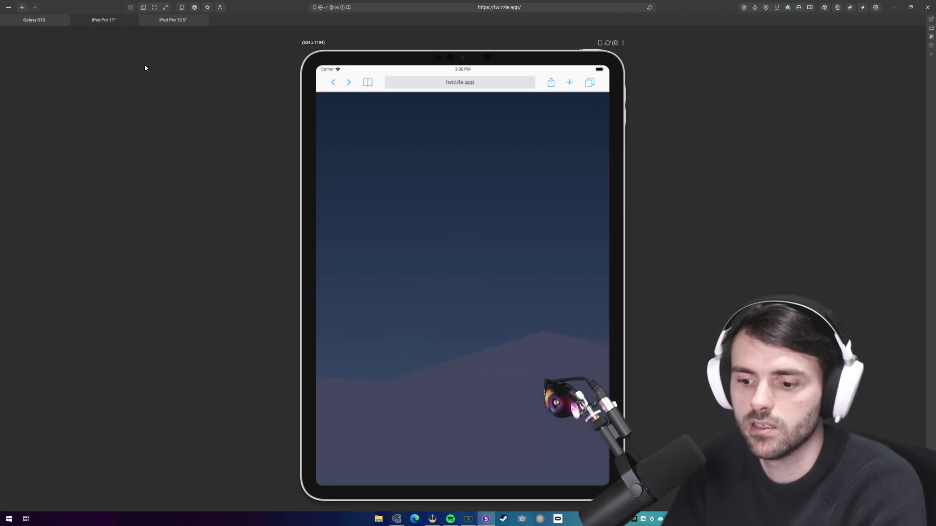
{"action": "key", "text": "Escape"}
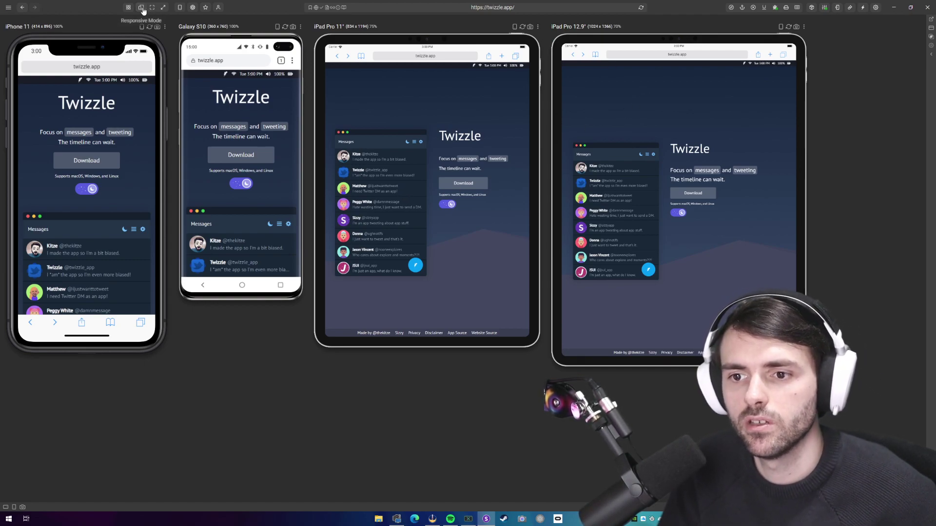
- Review the Galaxy S10's device options and open the device organizer
{"action": "left_click", "coordinate": [300, 27]}
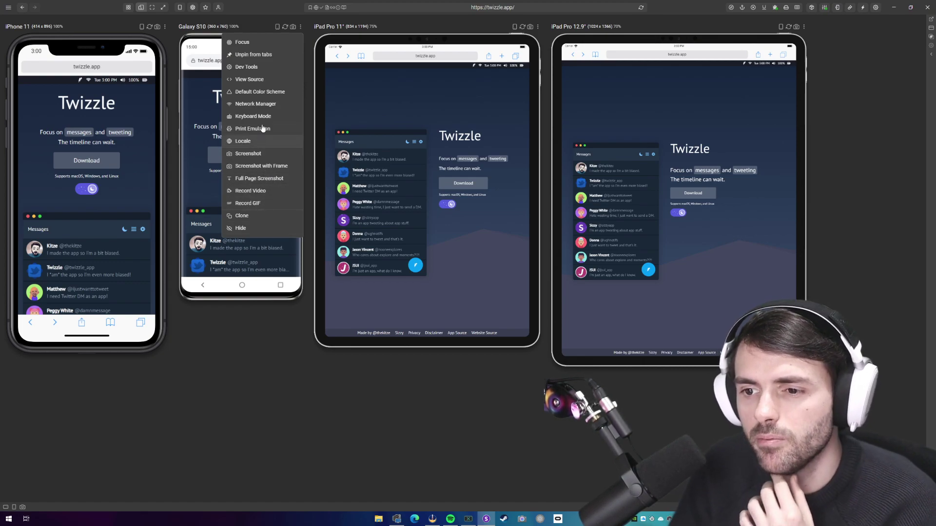
{"action": "left_click", "coordinate": [271, 369]}
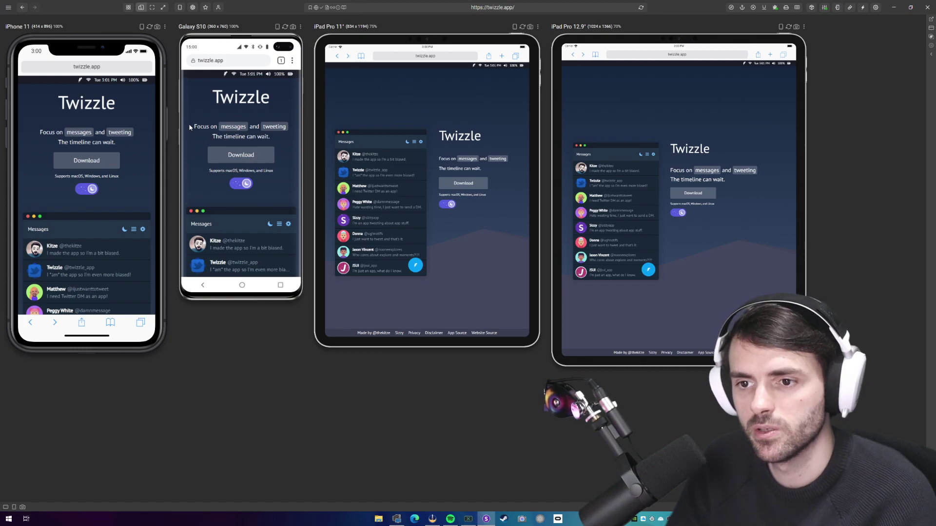
{"action": "left_click", "coordinate": [180, 9]}
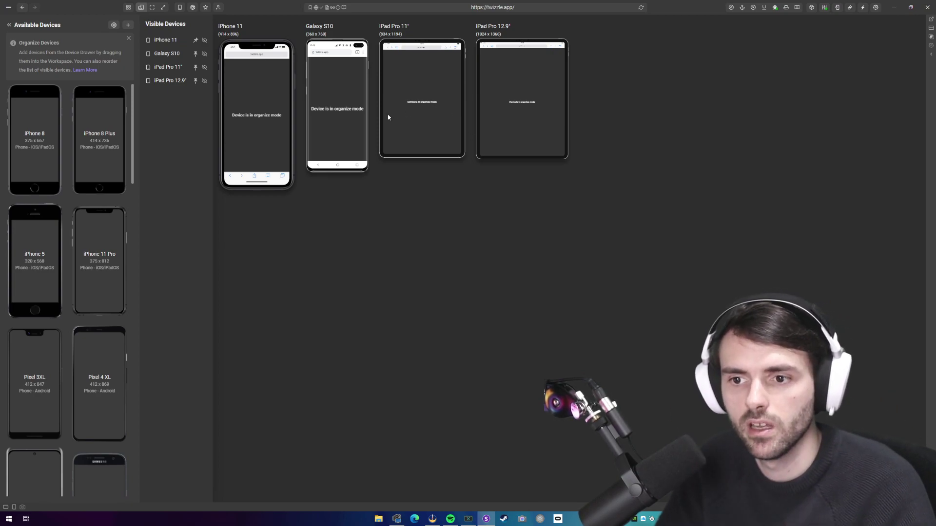
- Dismiss the Organize Devices tip and look through the list of available devices
{"action": "left_click", "coordinate": [128, 38]}
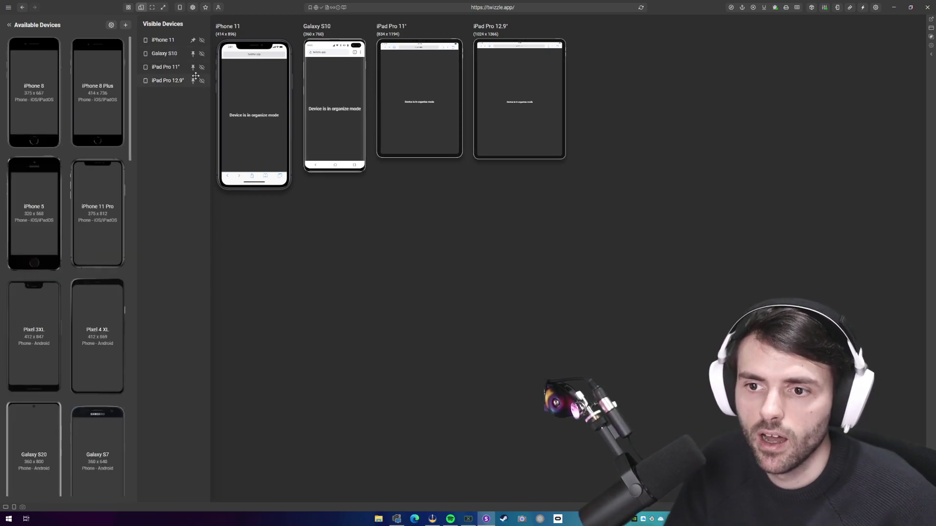
{"action": "scroll", "coordinate": [68, 117], "scroll_direction": "down", "scroll_amount": 15}
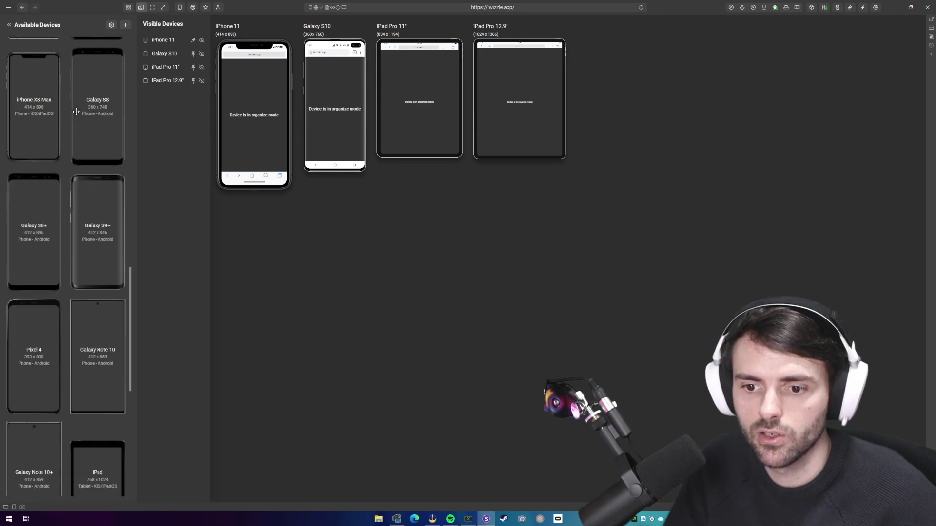
{"action": "scroll", "coordinate": [76, 158], "scroll_direction": "up", "scroll_amount": 15}
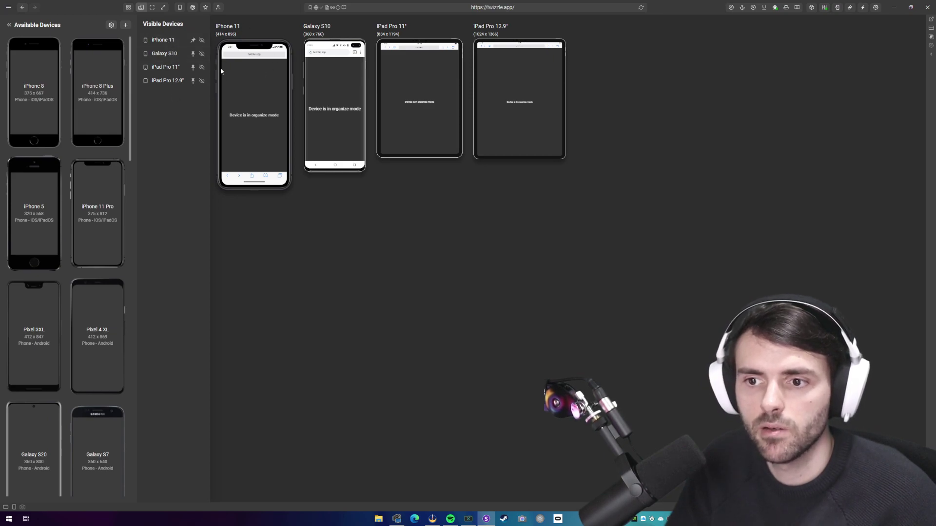
- Reorder the visible devices several times, ending with iPhone 11, Galaxy S10, iPad Pro 11" and iPad Pro 12.9"
{"action": "left_click_drag", "start_coordinate": [168, 82], "coordinate": [165, 41]}
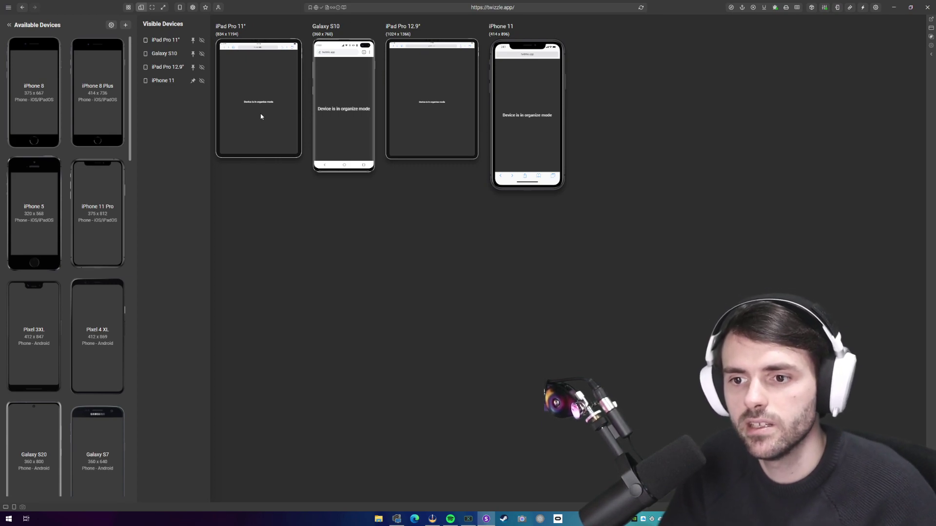
{"action": "left_click_drag", "start_coordinate": [163, 82], "coordinate": [164, 47]}
{"action": "left_click_drag", "start_coordinate": [170, 85], "coordinate": [166, 41]}
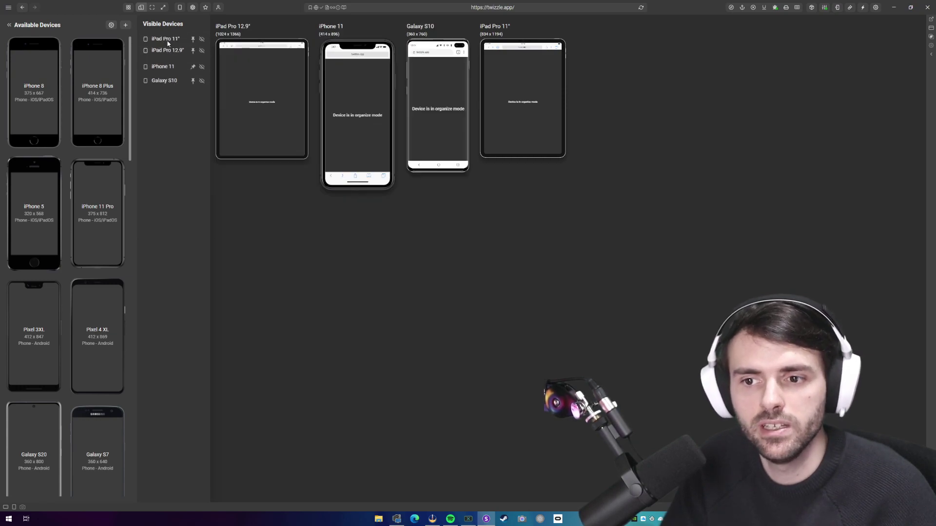
{"action": "left_click_drag", "start_coordinate": [183, 84], "coordinate": [178, 42]}
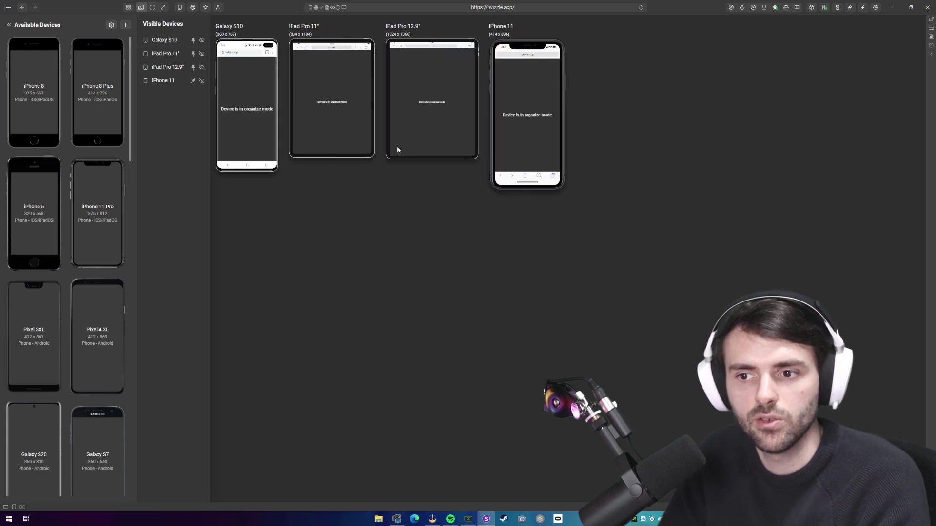
{"action": "left_click_drag", "start_coordinate": [170, 82], "coordinate": [166, 42]}
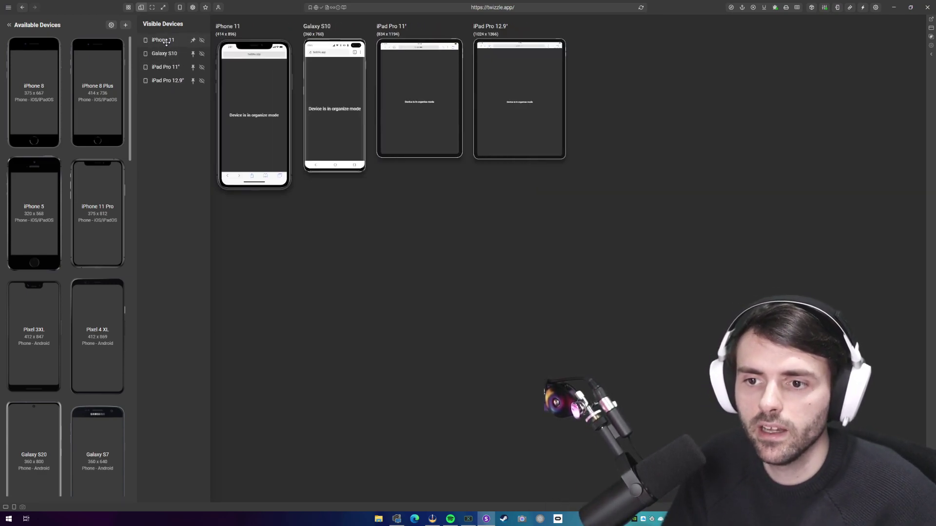
- Hide the iPhone 11 and unpin the Galaxy S10, iPad Pro 11" and iPad Pro 12.9" from the tabs
{"action": "left_click", "coordinate": [202, 41]}
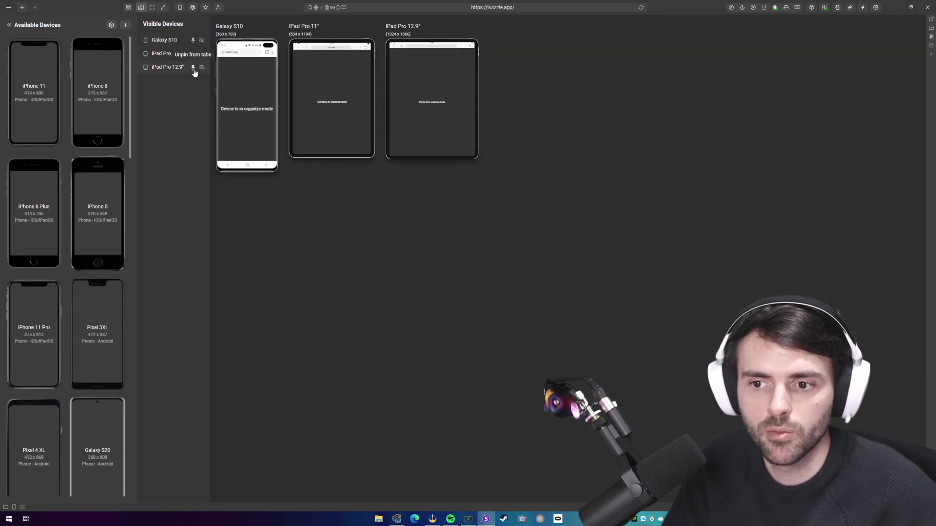
{"action": "left_click", "coordinate": [193, 41]}
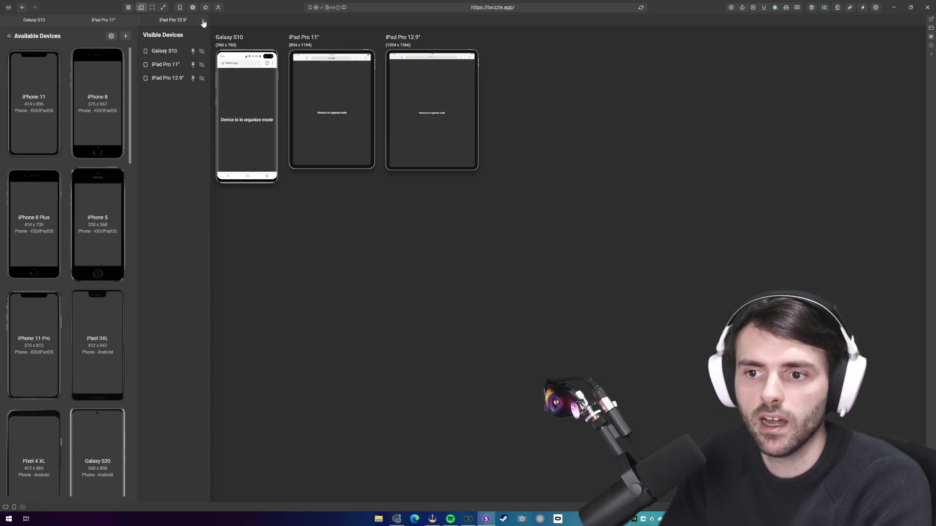
{"action": "left_click", "coordinate": [193, 51]}
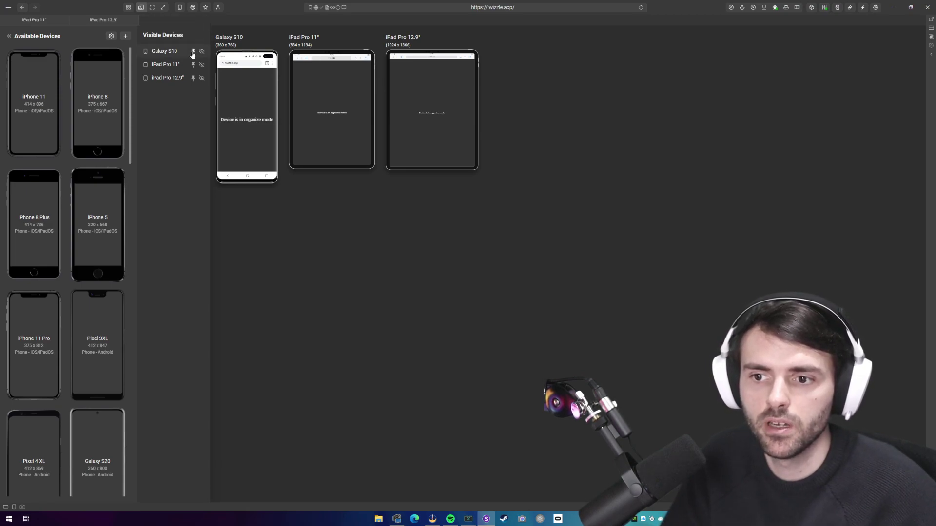
{"action": "left_click", "coordinate": [193, 65]}
{"action": "left_click", "coordinate": [194, 79]}
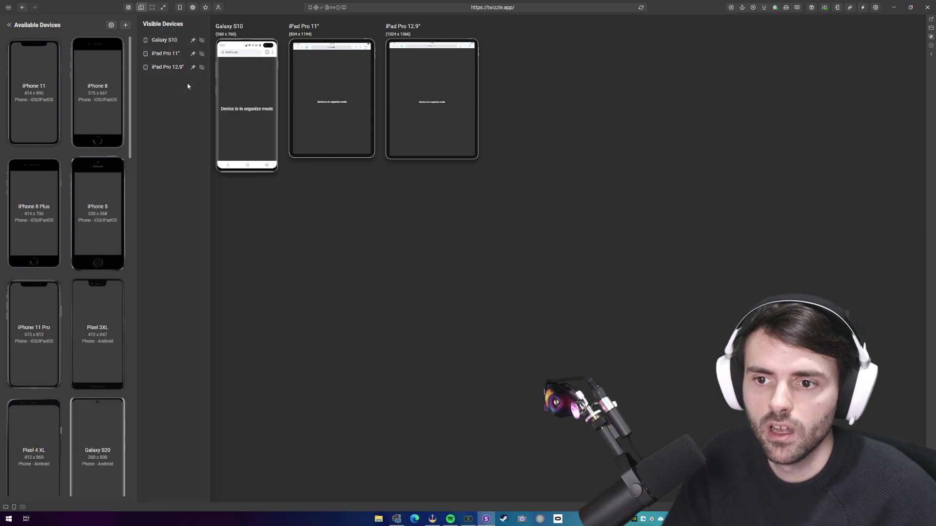
- Add the iPhone 11, iPhone 8 Plus and Pixel 3XL from the available devices to the workspace
{"action": "left_click_drag", "start_coordinate": [45, 95], "coordinate": [423, 170]}
{"action": "left_click_drag", "start_coordinate": [87, 99], "coordinate": [424, 216]}
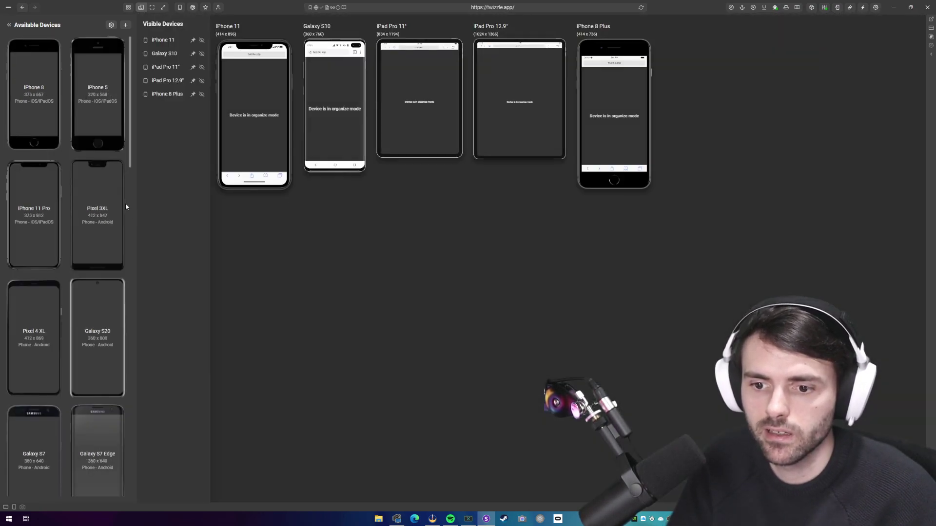
{"action": "left_click_drag", "start_coordinate": [107, 234], "coordinate": [359, 259]}
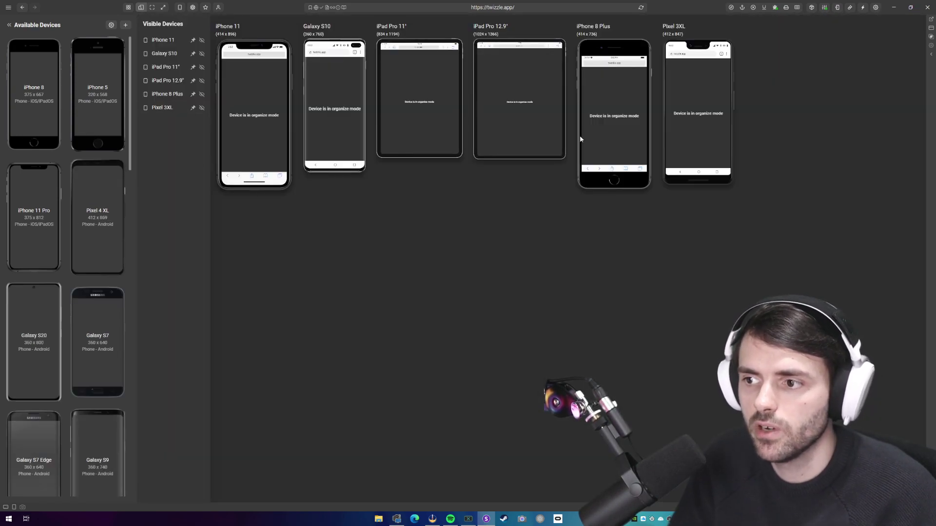
- Reorder the devices as iPad Pro 12.9", Pixel 3XL, iPhone 11, iPad Pro 11", iPhone 8 Plus and Galaxy S10, and leave the organizer
{"action": "left_click_drag", "start_coordinate": [162, 107], "coordinate": [169, 43]}
{"action": "mouse_move", "coordinate": [174, 63]}
{"action": "left_mouse_down"}
{"action": "mouse_move", "coordinate": [176, 101]}
{"action": "mouse_move", "coordinate": [161, 56]}
{"action": "left_mouse_up"}
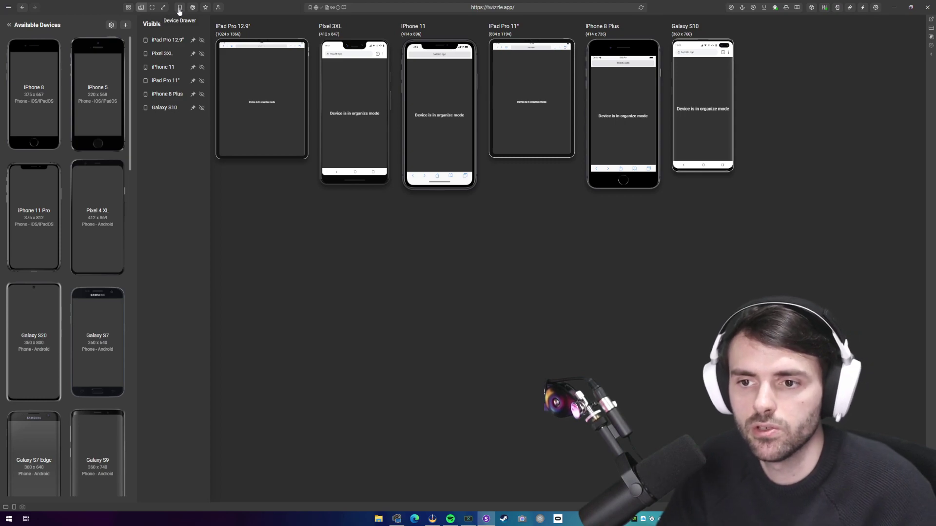
{"action": "left_click", "coordinate": [9, 26]}
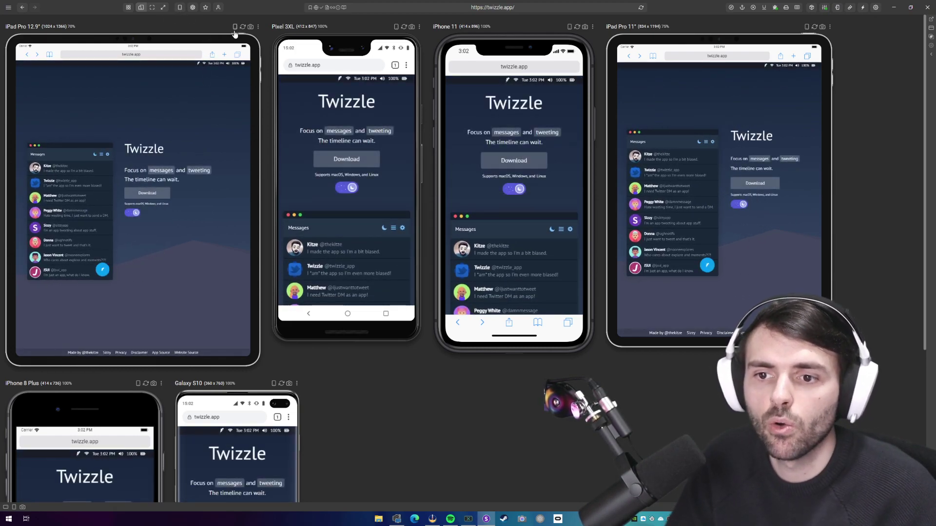
- Hide the iPad Pro 12.9" and the iPhone 11 from the workspace, and check the iPad Pro 11" device options
{"action": "left_click", "coordinate": [259, 28]}
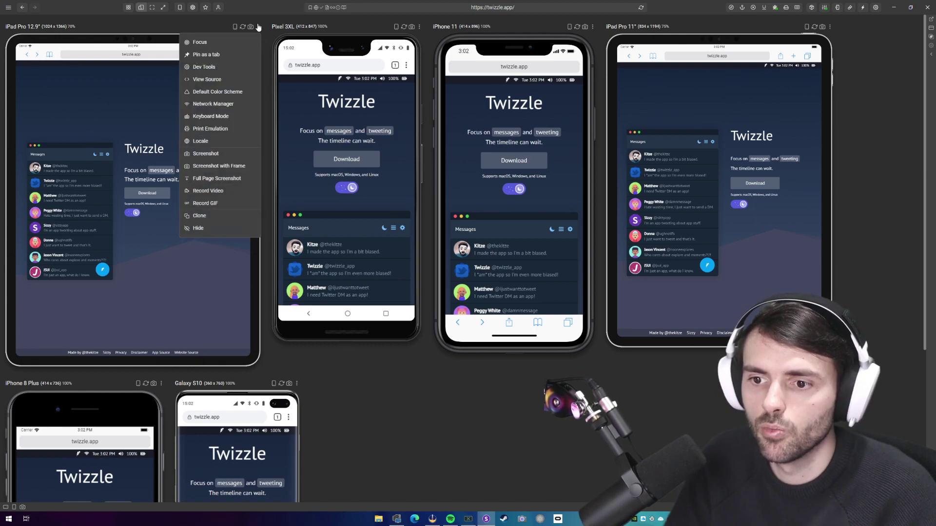
{"action": "left_click", "coordinate": [213, 230]}
{"action": "left_click", "coordinate": [326, 27]}
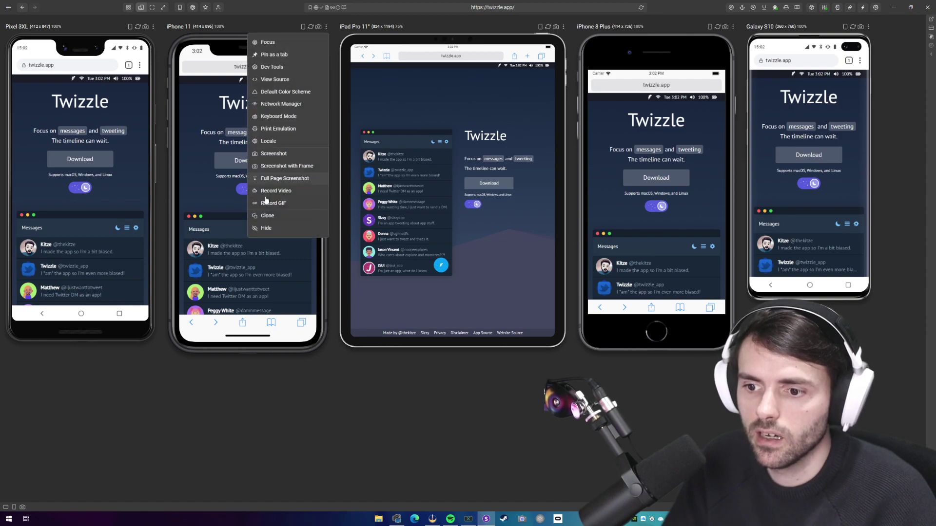
{"action": "left_click", "coordinate": [273, 228]}
{"action": "left_click", "coordinate": [392, 27]}
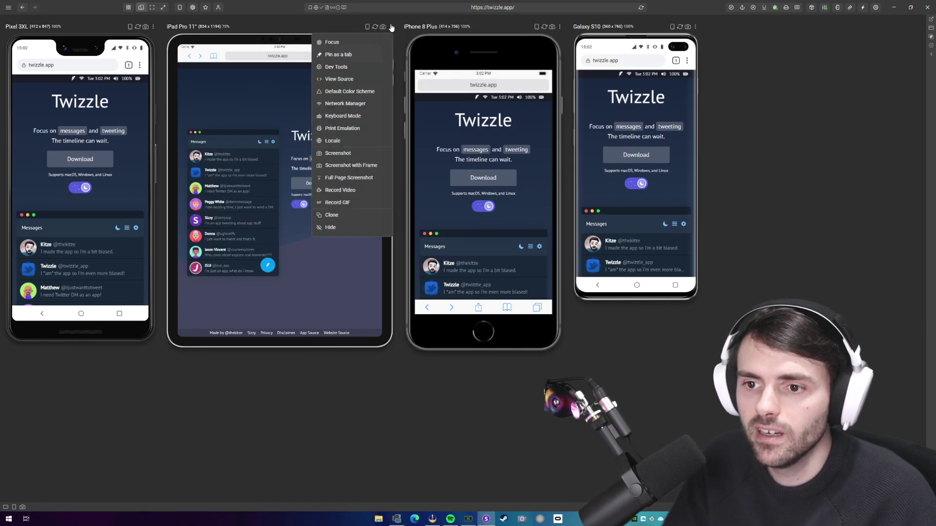
{"action": "left_click", "coordinate": [731, 165]}
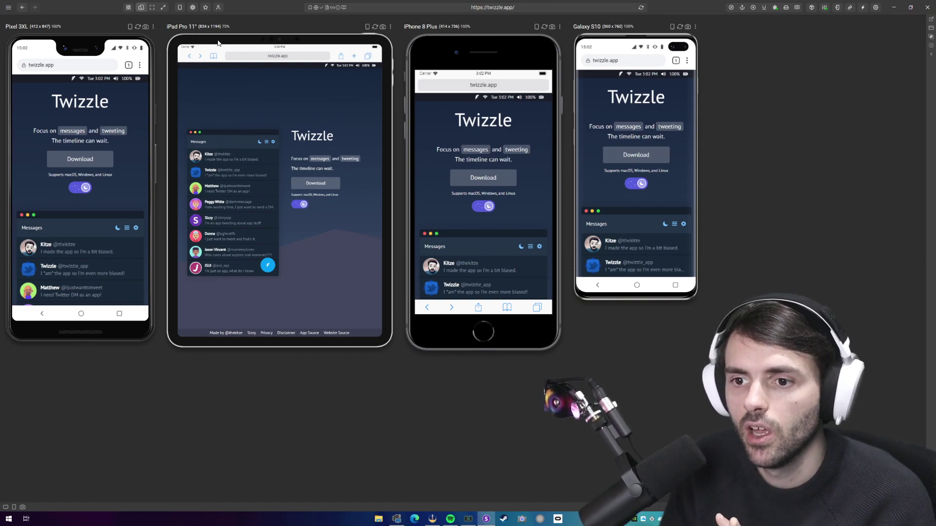
- Start a new custom device in the device organizer, naming it SquarePhone and choosing the iPad user agent
{"action": "left_click", "coordinate": [180, 8]}
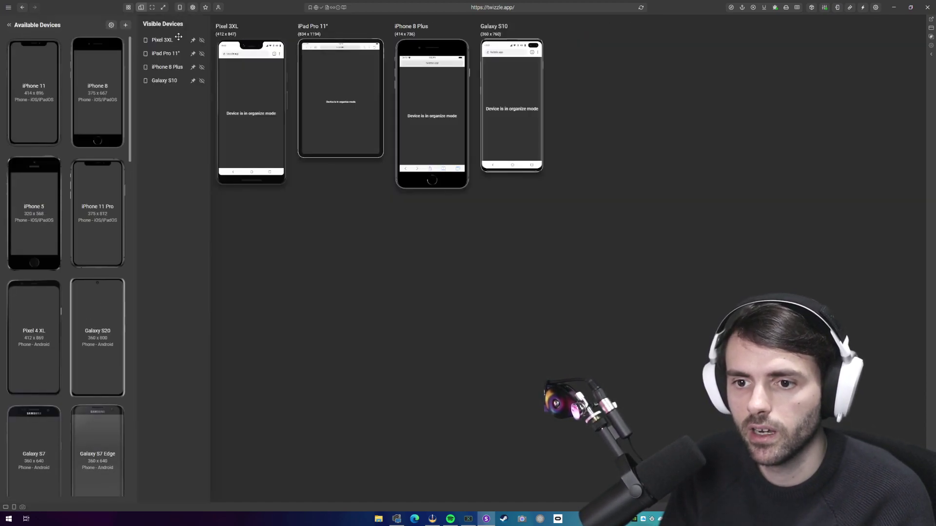
{"action": "scroll", "coordinate": [103, 88], "scroll_direction": "down", "scroll_amount": 5}
{"action": "scroll", "coordinate": [102, 73], "scroll_direction": "up", "scroll_amount": 5}
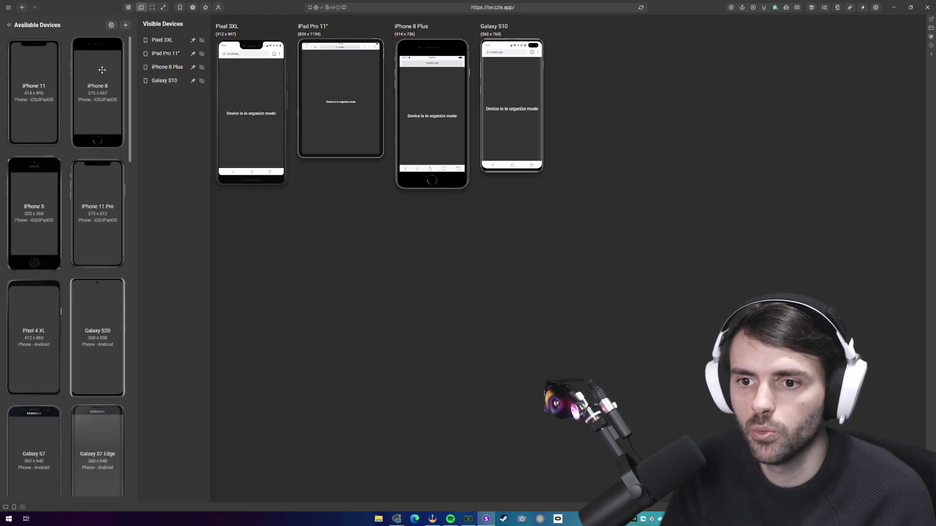
{"action": "left_click", "coordinate": [125, 26]}
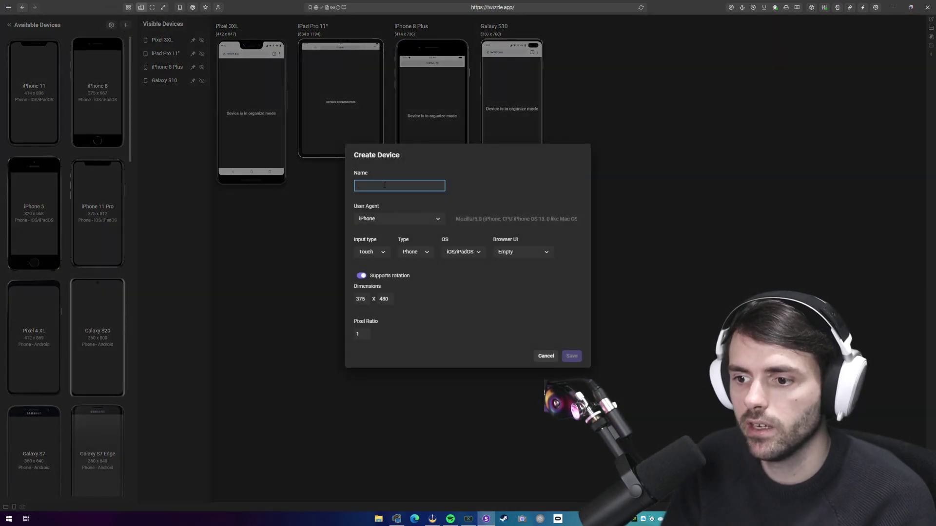
{"action": "type", "text": "SquarePhone"}
{"action": "left_click", "coordinate": [399, 218]}
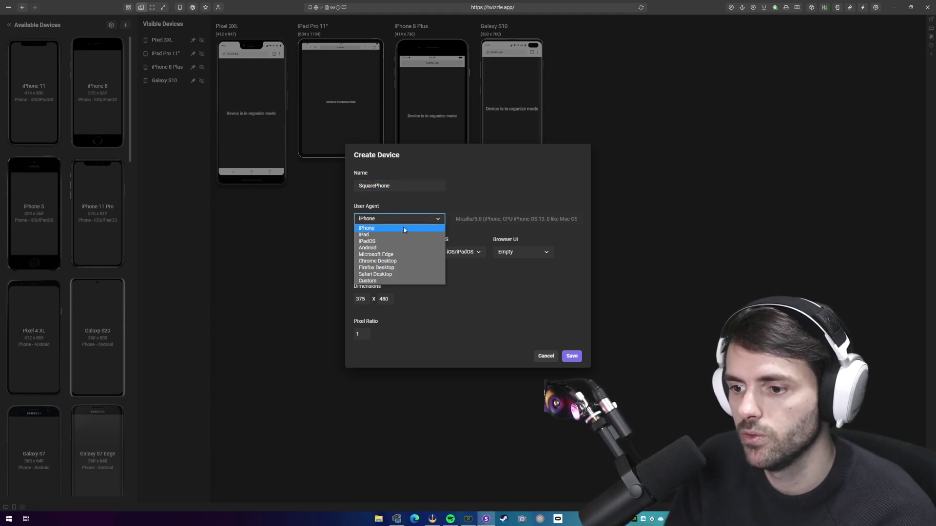
{"action": "left_click", "coordinate": [400, 236]}
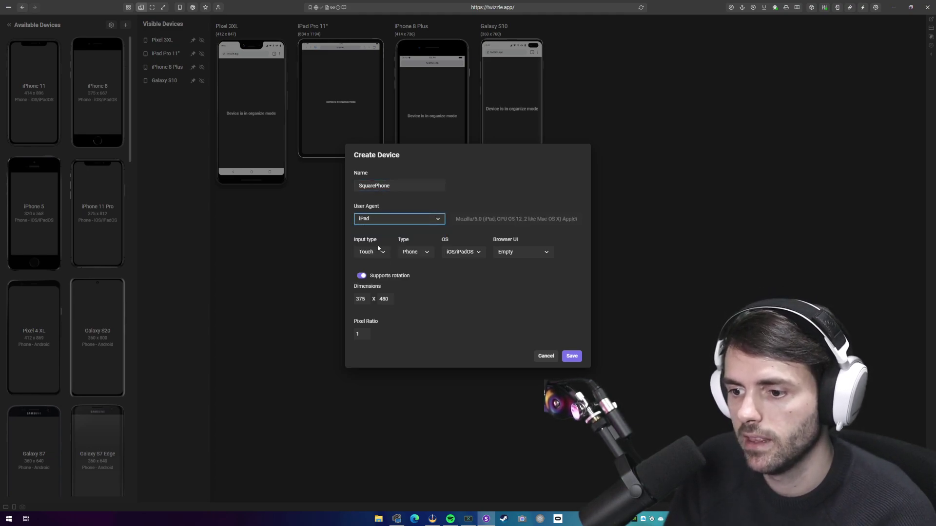
- Review the input type, device type, OS and browser UI choices for the SquarePhone, keeping the browser UI Empty
{"action": "left_click", "coordinate": [380, 255]}
{"action": "left_click", "coordinate": [418, 254]}
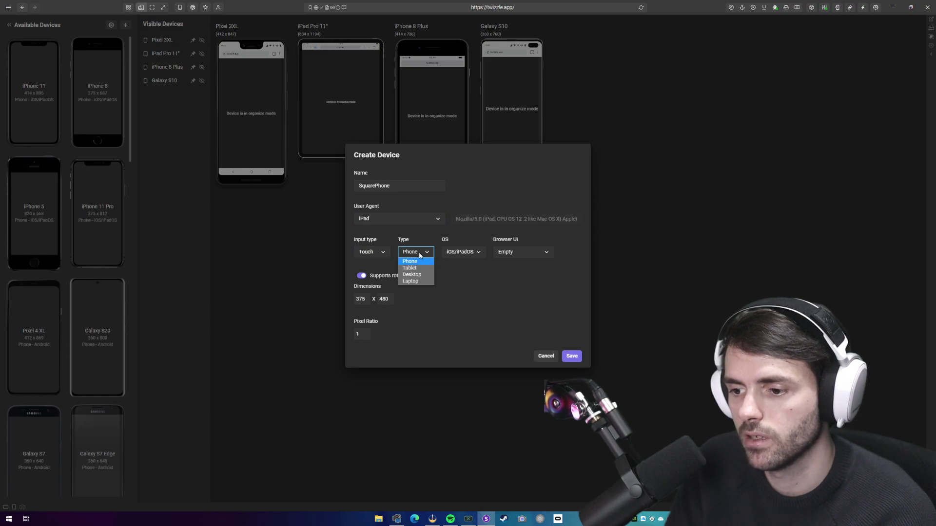
{"action": "left_click", "coordinate": [423, 252]}
{"action": "left_click", "coordinate": [466, 253]}
{"action": "left_click", "coordinate": [466, 252]}
{"action": "left_click", "coordinate": [524, 252]}
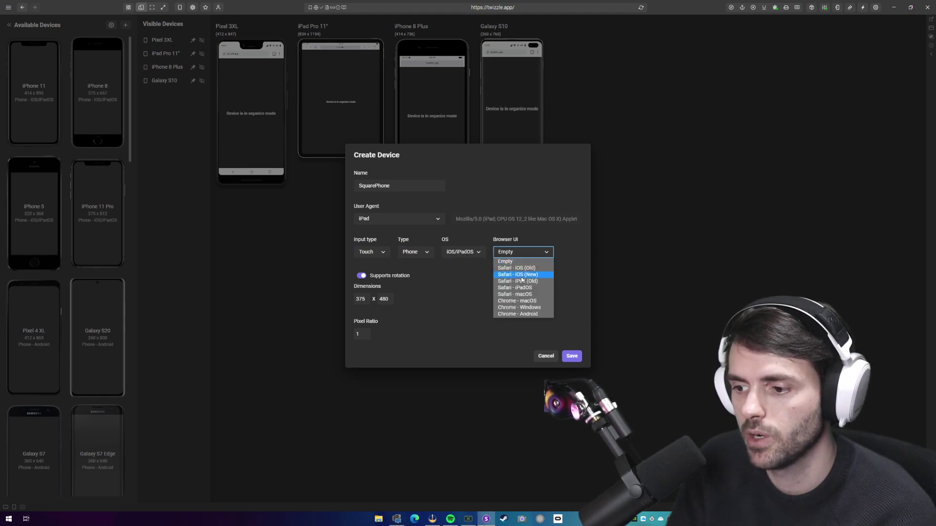
{"action": "left_click", "coordinate": [531, 261]}
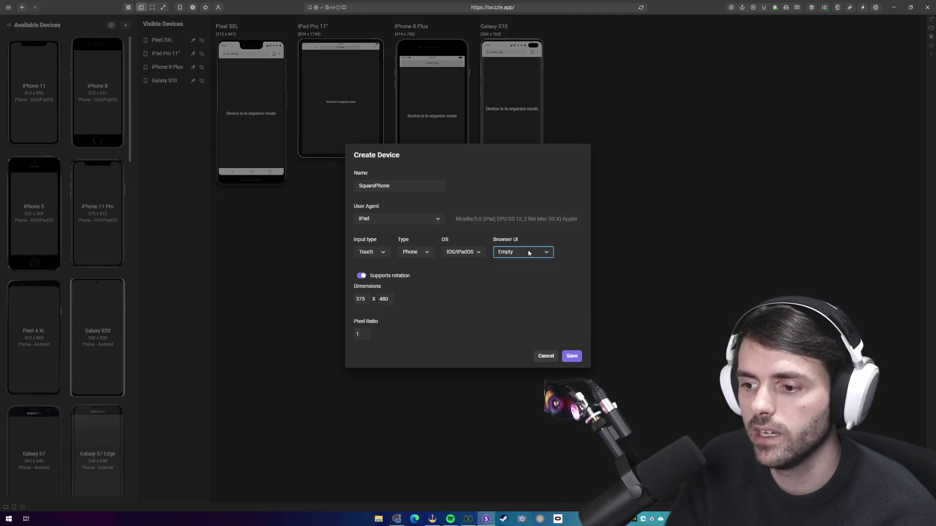
- Set the SquarePhone's dimensions to 300 x 300 with rotation support on, and save the device
{"action": "left_click", "coordinate": [362, 276]}
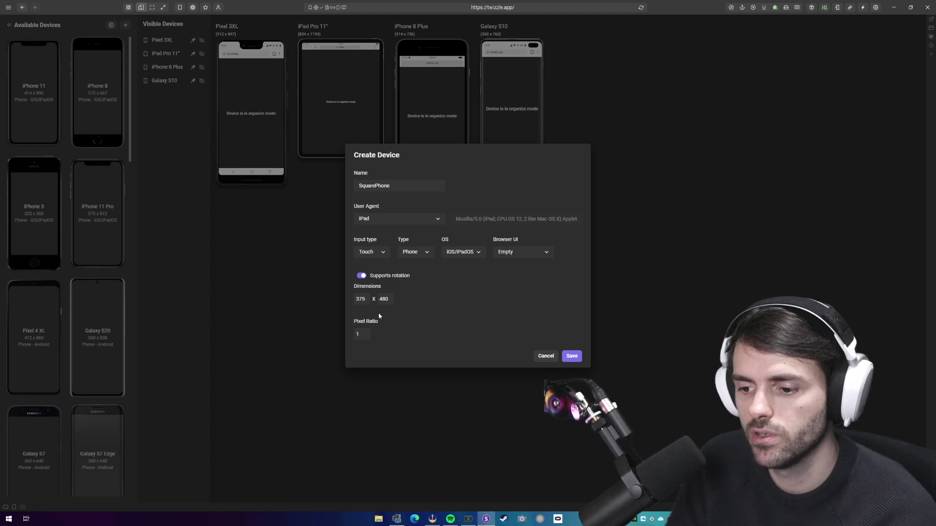
{"action": "type", "text": "300"}
{"action": "key", "text": "Tab"}
{"action": "type", "text": "300"}
{"action": "left_click", "coordinate": [381, 334]}
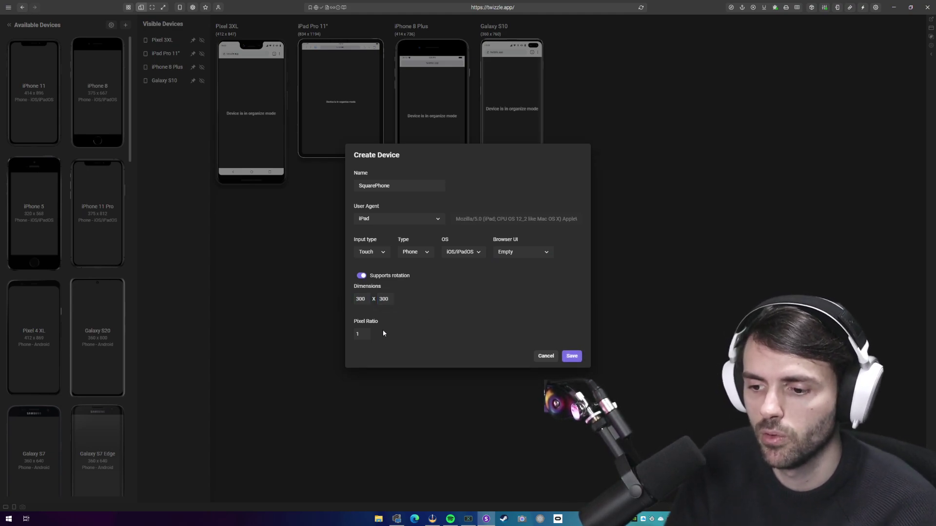
{"action": "left_click", "coordinate": [570, 356]}
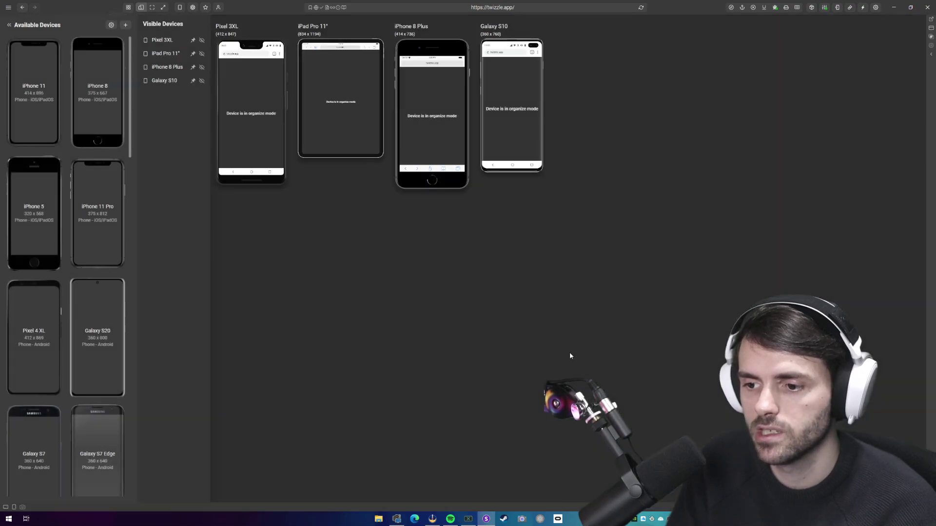
- Add the SquarePhone as the first device in the workspace and leave the organizer
{"action": "scroll", "coordinate": [91, 207], "scroll_direction": "down", "scroll_amount": 15}
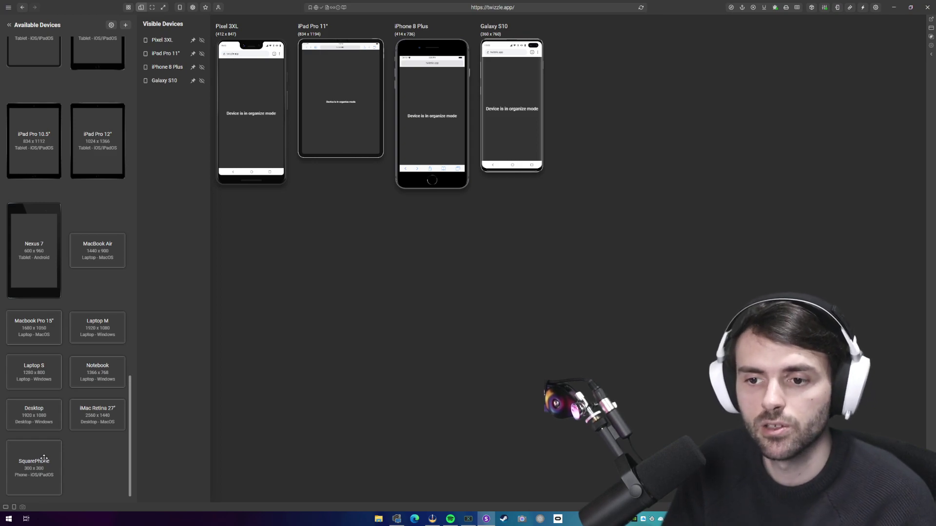
{"action": "left_click_drag", "start_coordinate": [32, 466], "coordinate": [412, 255]}
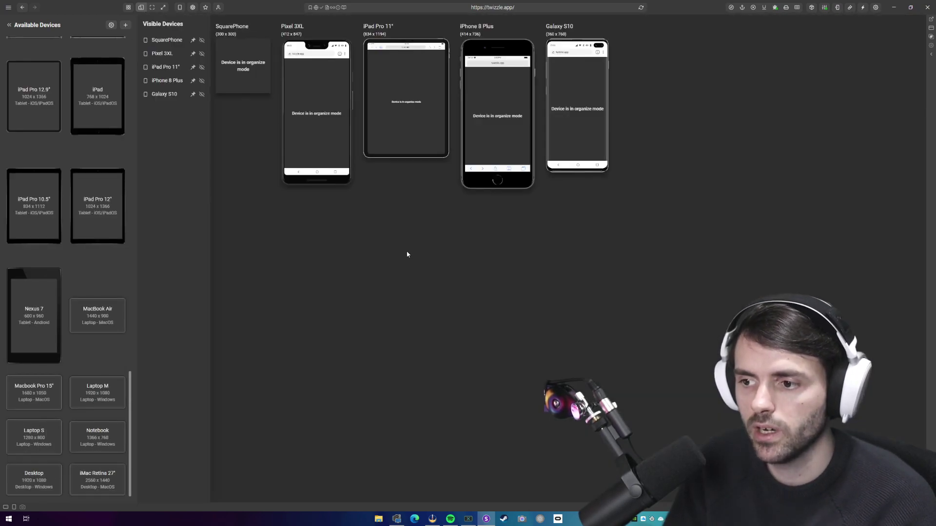
{"action": "left_click", "coordinate": [180, 7]}
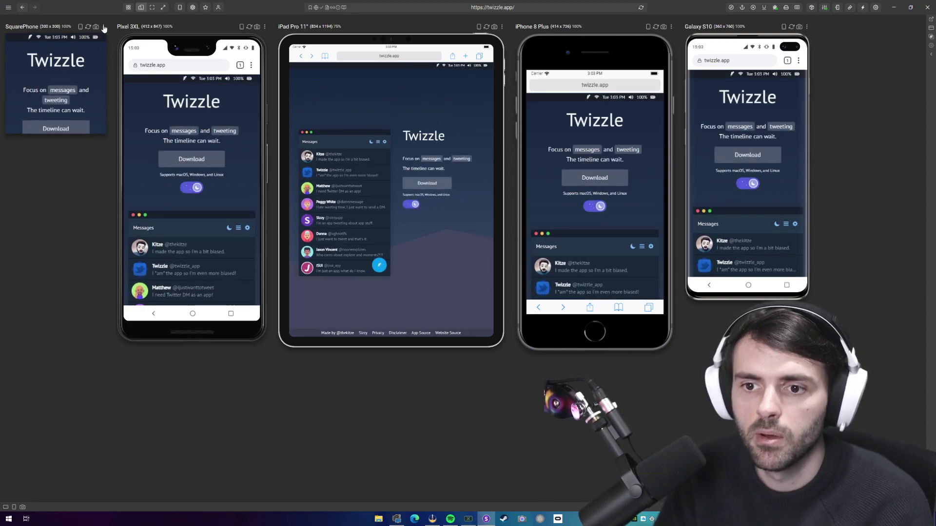
- Compare the device options of the custom SquarePhone with those of the Pixel 3XL
{"action": "left_click", "coordinate": [103, 27]}
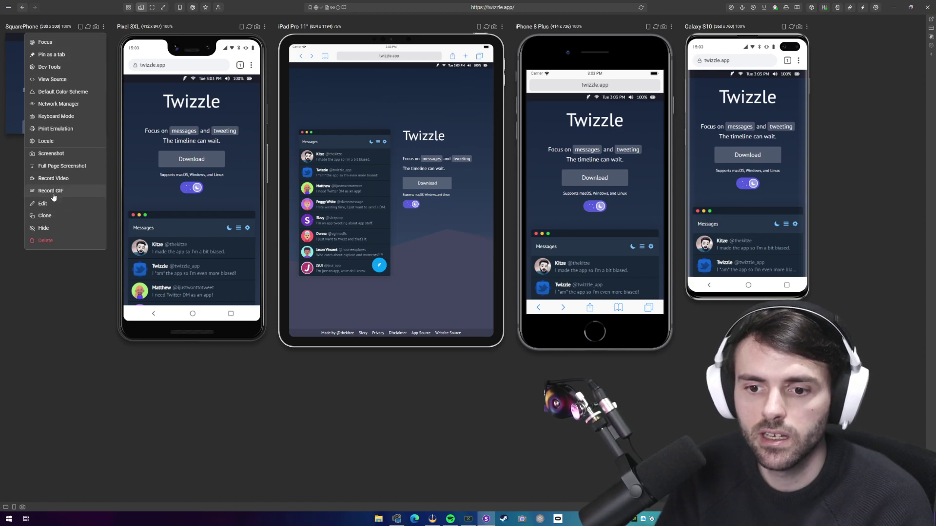
{"action": "left_click", "coordinate": [265, 27]}
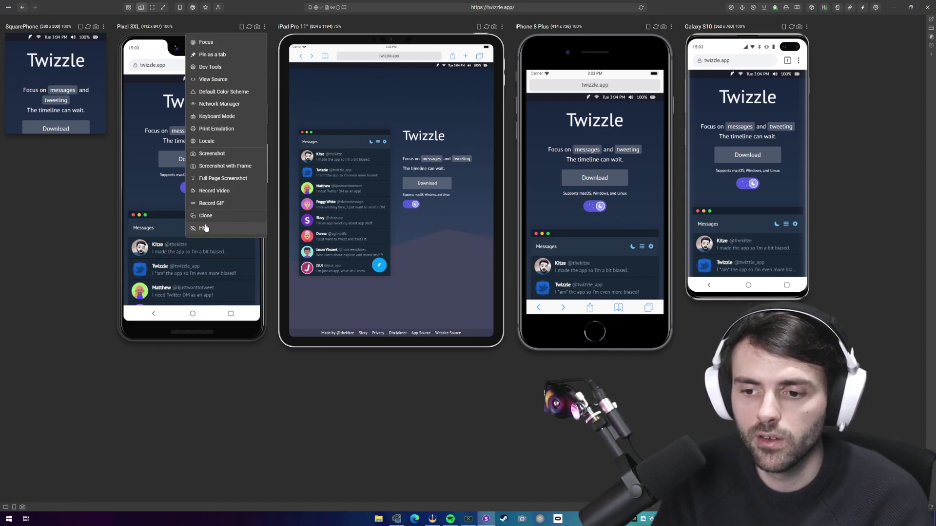
- Hide the Pixel 3XL, and change the SquarePhone's browser UI to Safari - iOS (New), saving it and checking its page
{"action": "left_click", "coordinate": [205, 227]}
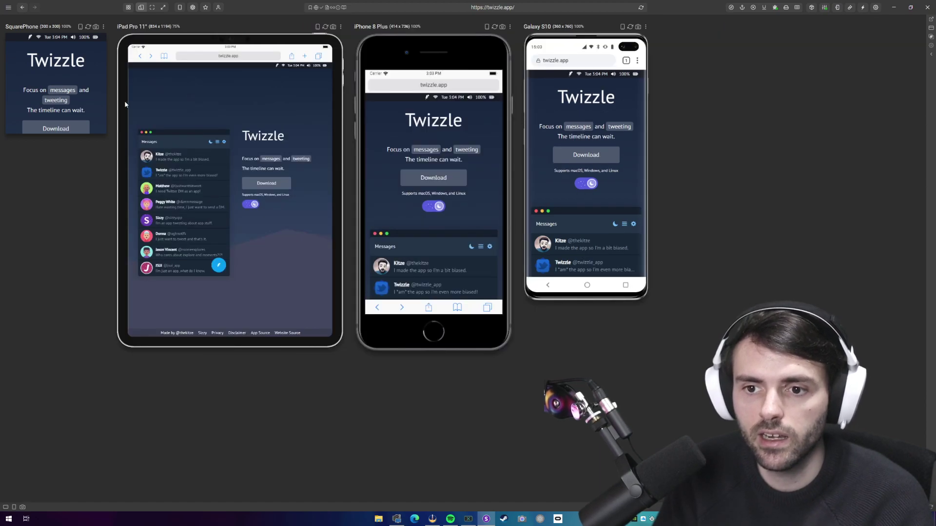
{"action": "left_click", "coordinate": [103, 26]}
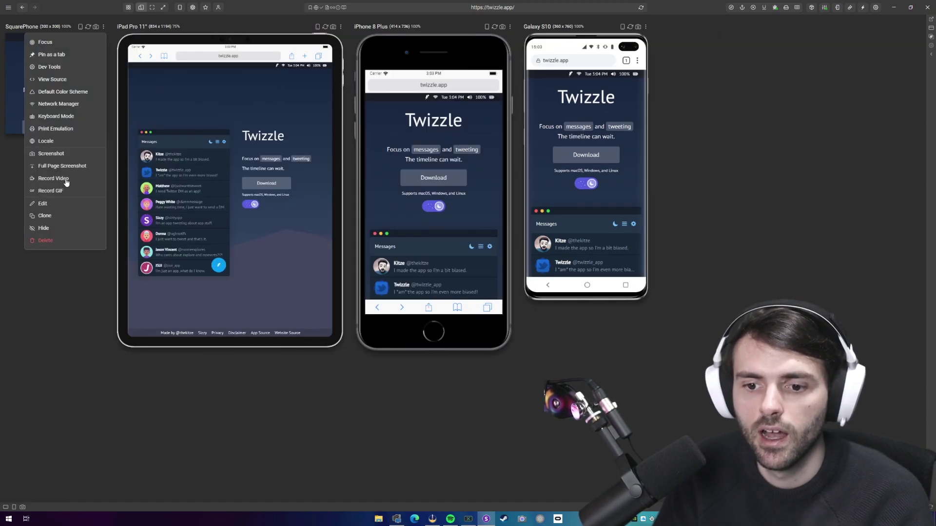
{"action": "left_click", "coordinate": [50, 204]}
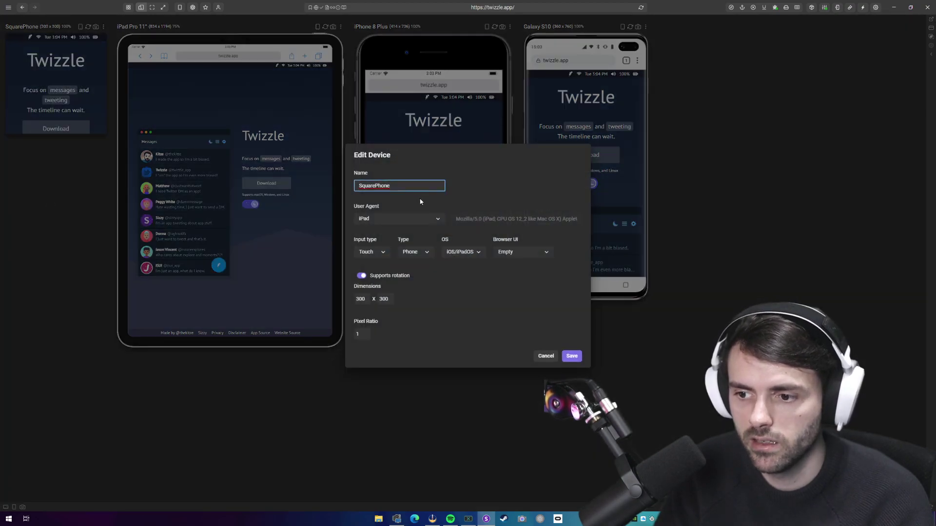
{"action": "left_click", "coordinate": [516, 254]}
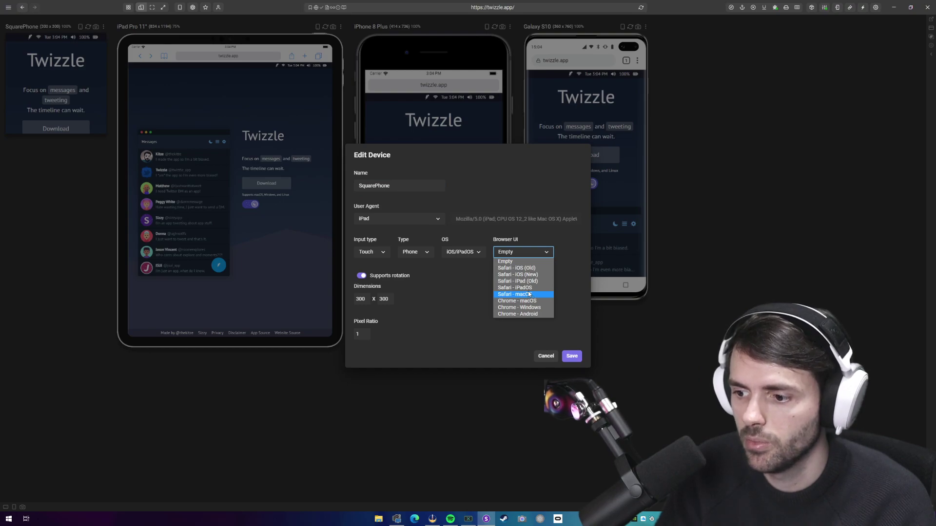
{"action": "left_click", "coordinate": [520, 274]}
{"action": "left_click", "coordinate": [572, 356]}
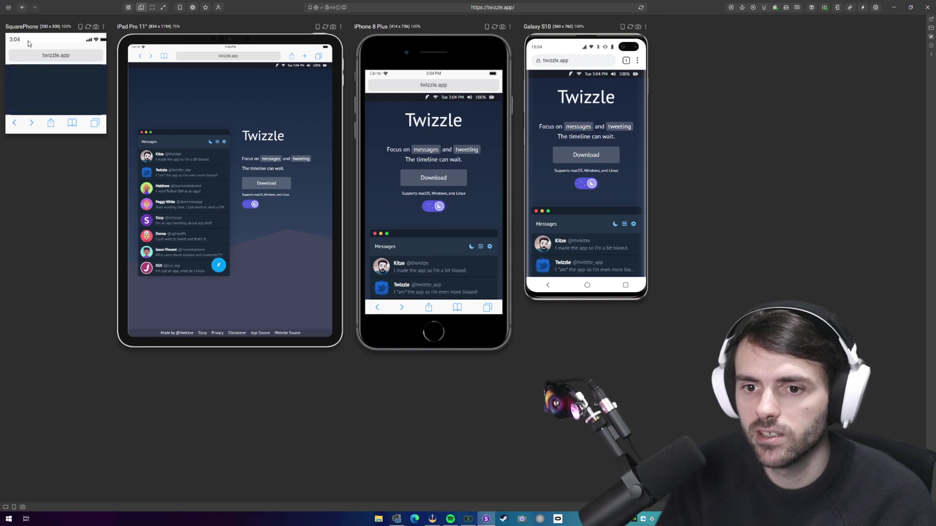
{"action": "scroll", "coordinate": [63, 88], "scroll_direction": "up", "scroll_amount": 3}
{"action": "scroll", "coordinate": [58, 91], "scroll_direction": "down", "scroll_amount": 3}
{"action": "scroll", "coordinate": [66, 91], "scroll_direction": "up", "scroll_amount": 3}
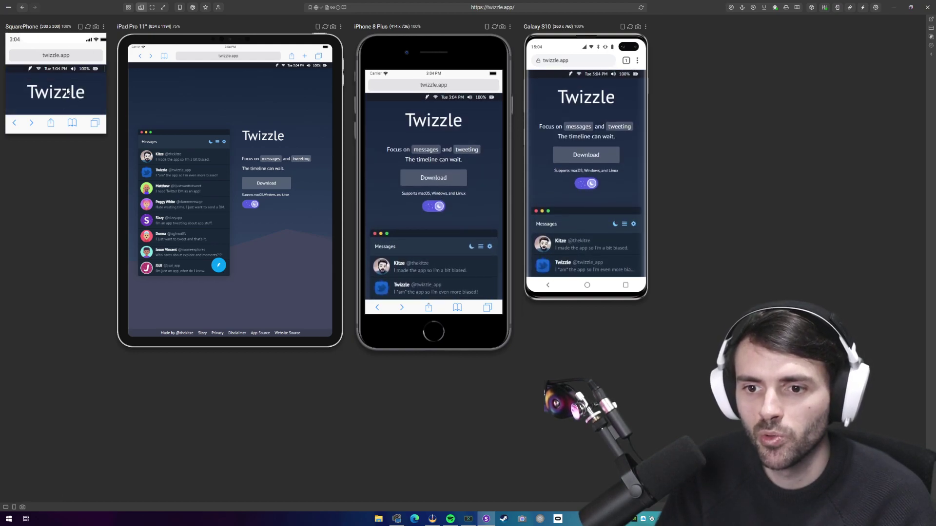
- Delete the custom SquarePhone device and confirm the deletion
{"action": "left_click", "coordinate": [104, 27]}
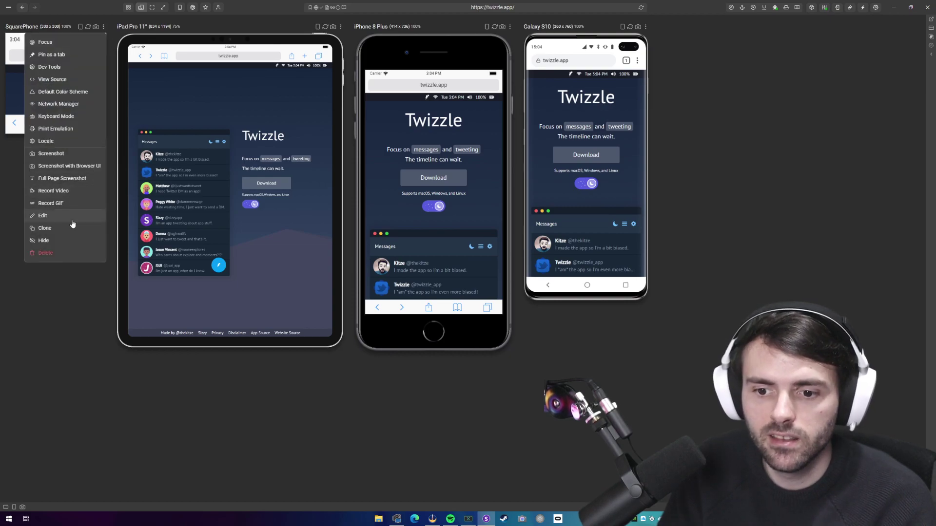
{"action": "left_click", "coordinate": [58, 256]}
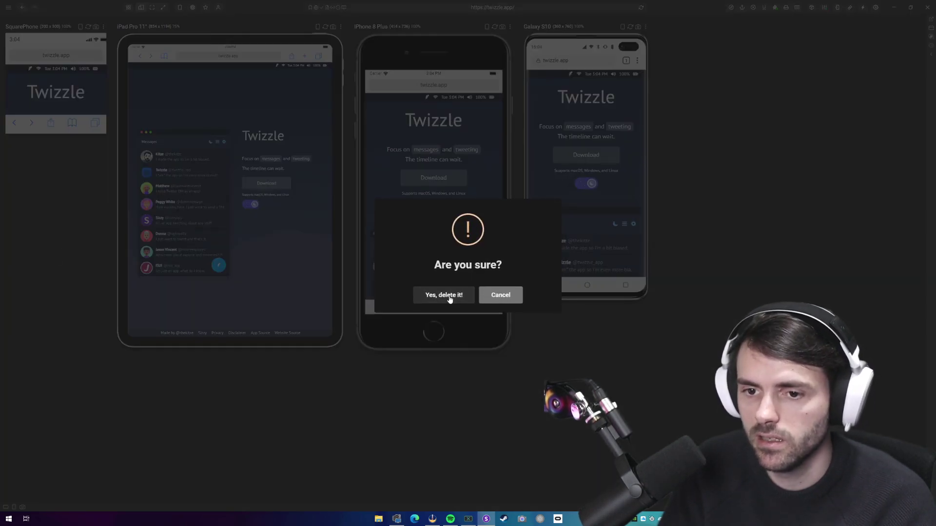
{"action": "left_click", "coordinate": [448, 295]}
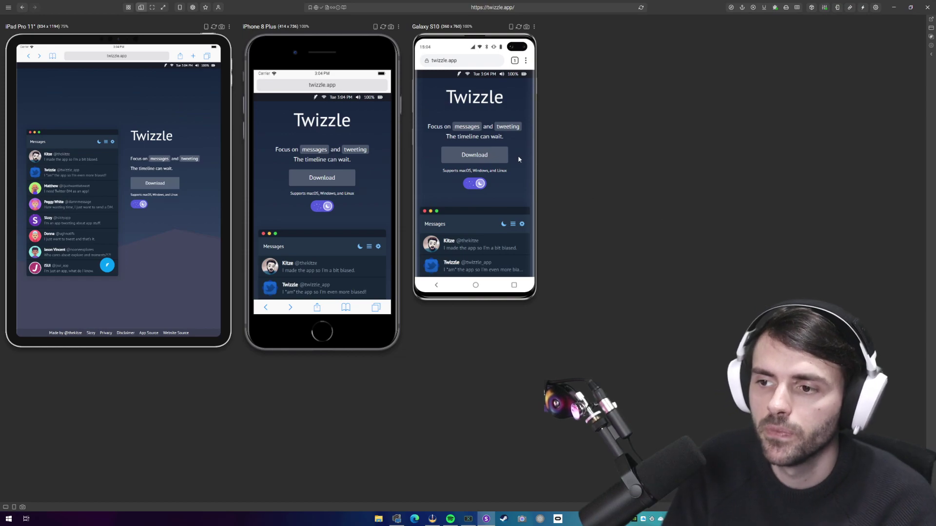
- Hide the Galaxy S10 from the workspace
{"action": "left_click", "coordinate": [534, 29]}
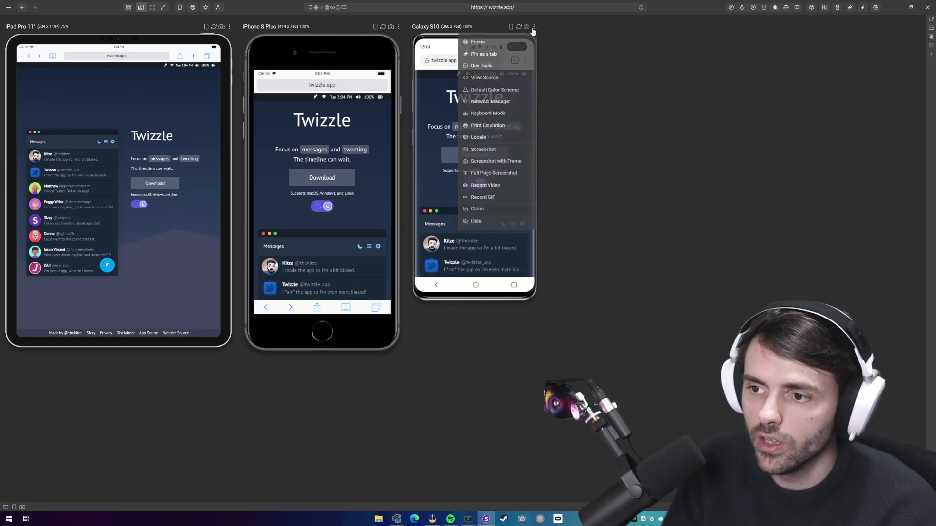
{"action": "left_click", "coordinate": [589, 223]}
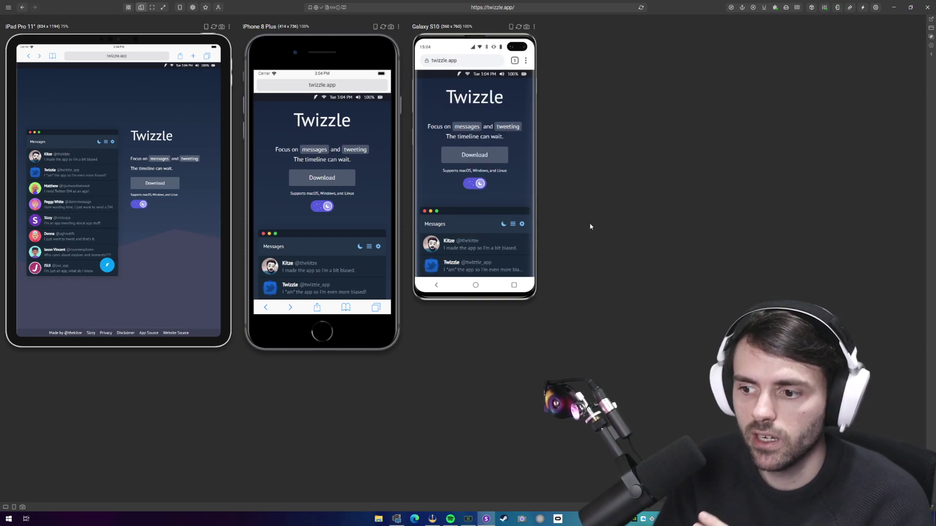
{"action": "left_click", "coordinate": [534, 27]}
{"action": "left_click", "coordinate": [474, 228]}
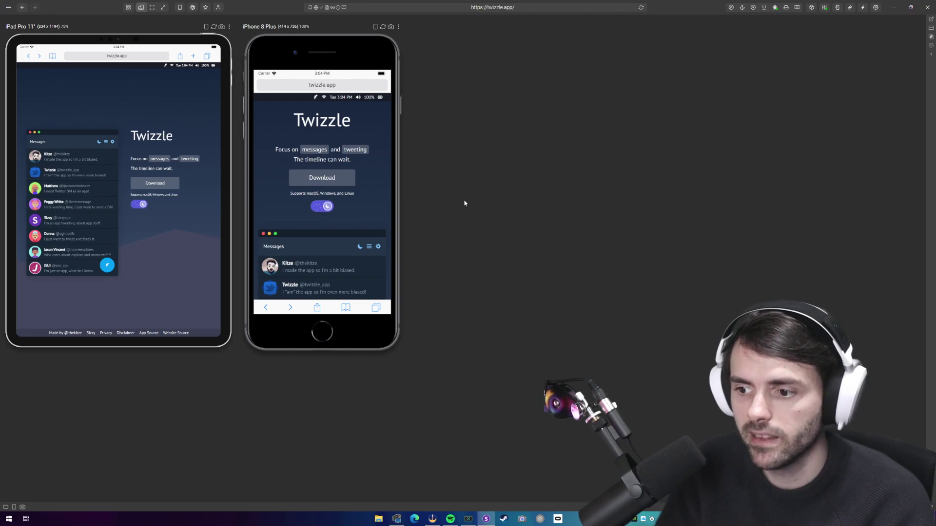
- Open the device organizer and look through the full list of available devices
{"action": "left_click", "coordinate": [192, 8]}
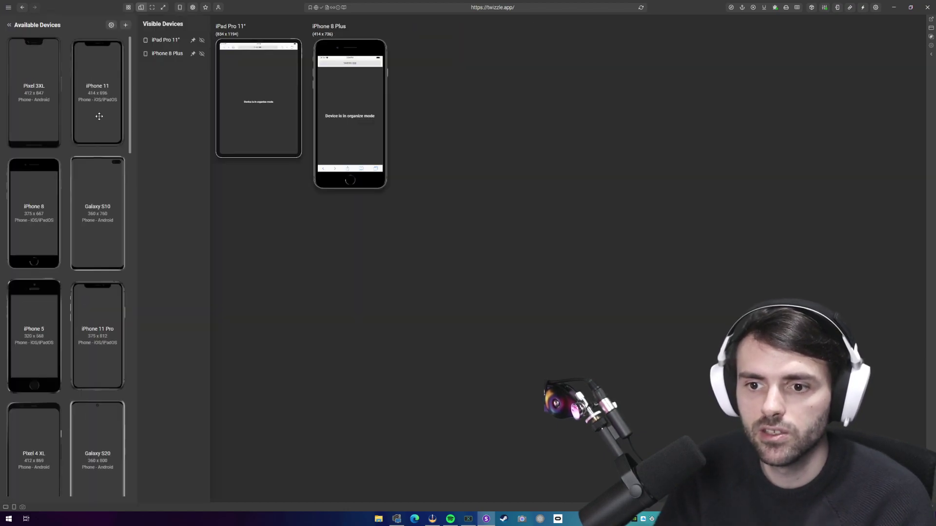
{"action": "scroll", "coordinate": [101, 139], "scroll_direction": "down", "scroll_amount": 5}
{"action": "scroll", "coordinate": [101, 140], "scroll_direction": "down", "scroll_amount": 10}
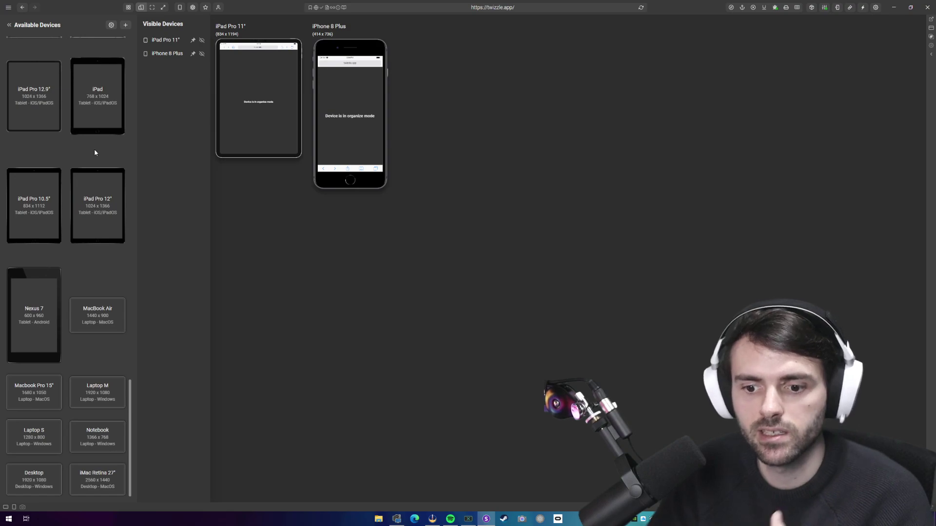
{"action": "scroll", "coordinate": [95, 148], "scroll_direction": "up", "scroll_amount": 4}
{"action": "scroll", "coordinate": [92, 151], "scroll_direction": "up", "scroll_amount": 10}
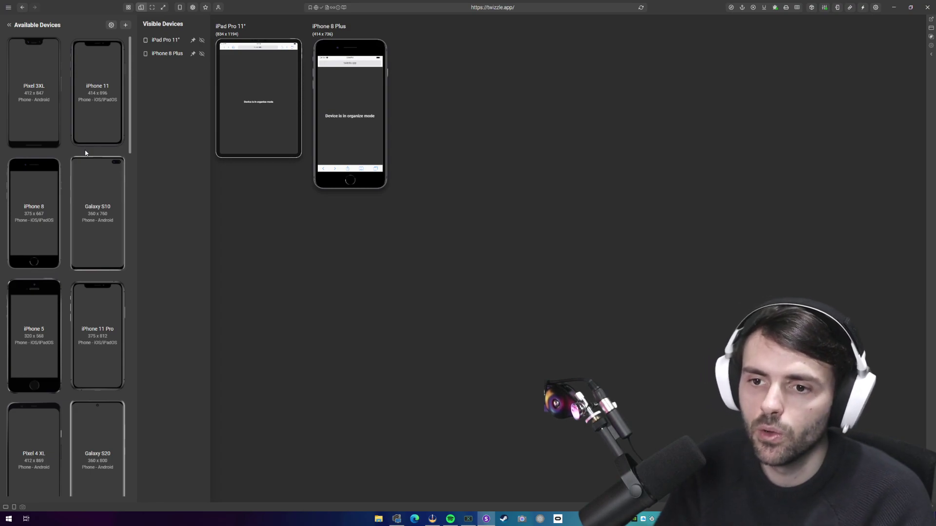
- Disable the default iPhone 8, iPhone 11, iPhone 8 Plus, iPhone 5 and iPhone 11 Pro in the device management settings and save
{"action": "left_click", "coordinate": [111, 25]}
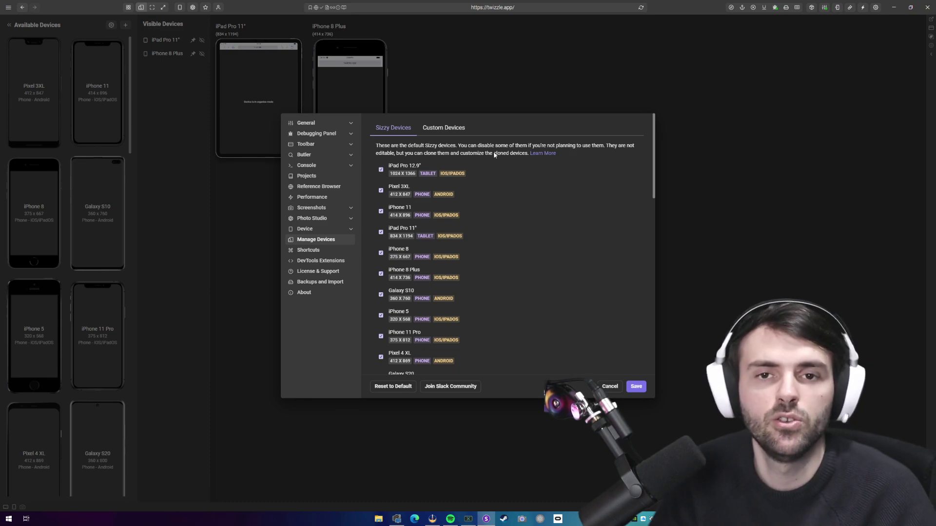
{"action": "mouse_move", "coordinate": [466, 174]}
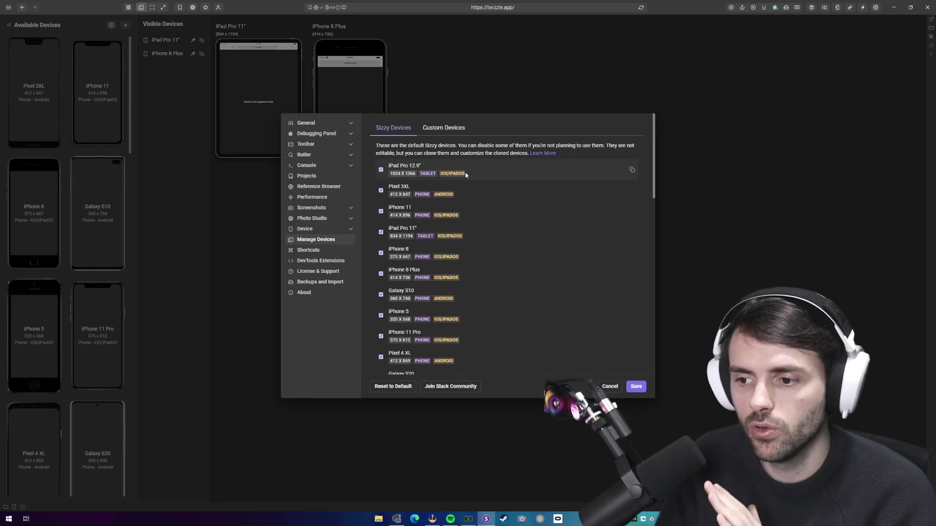
{"action": "scroll", "coordinate": [433, 224], "scroll_direction": "down", "scroll_amount": 2}
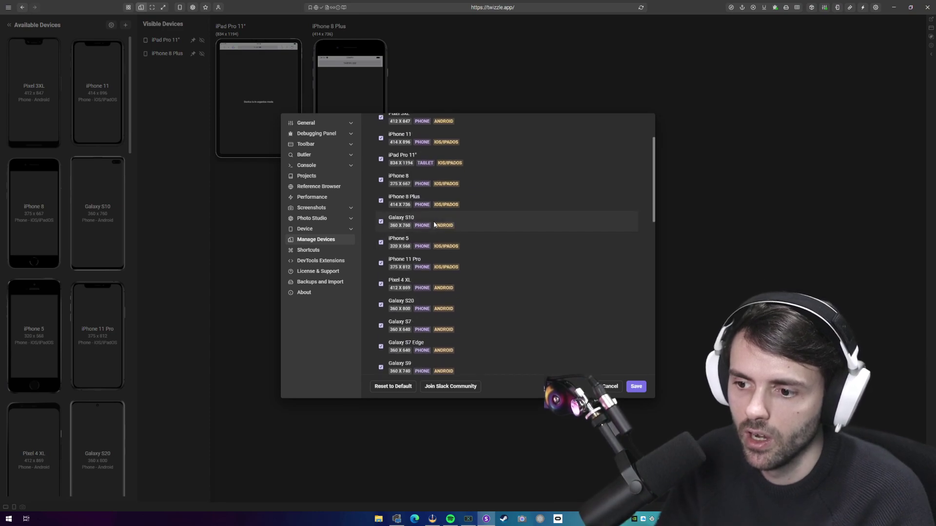
{"action": "scroll", "coordinate": [434, 224], "scroll_direction": "up", "scroll_amount": 2}
{"action": "left_click", "coordinate": [380, 252]}
{"action": "left_click", "coordinate": [381, 211]}
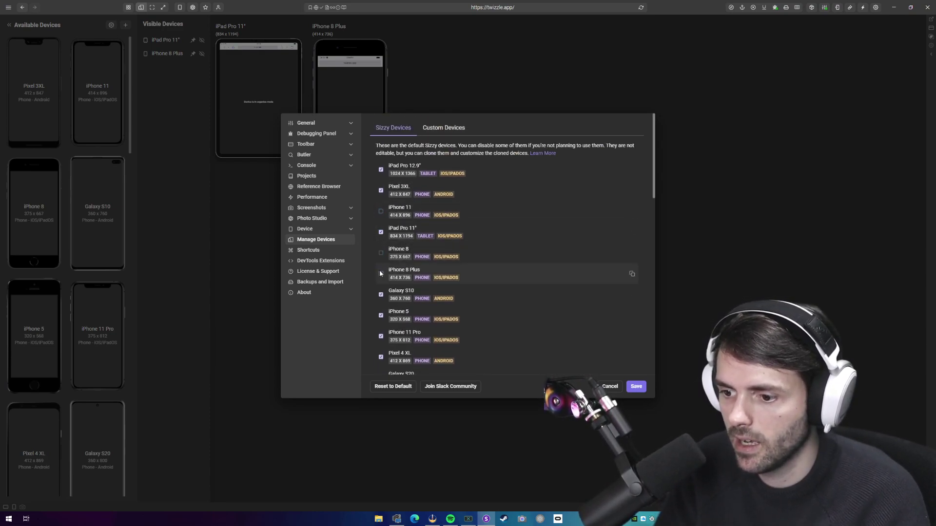
{"action": "left_click", "coordinate": [380, 316]}
{"action": "left_click", "coordinate": [380, 336]}
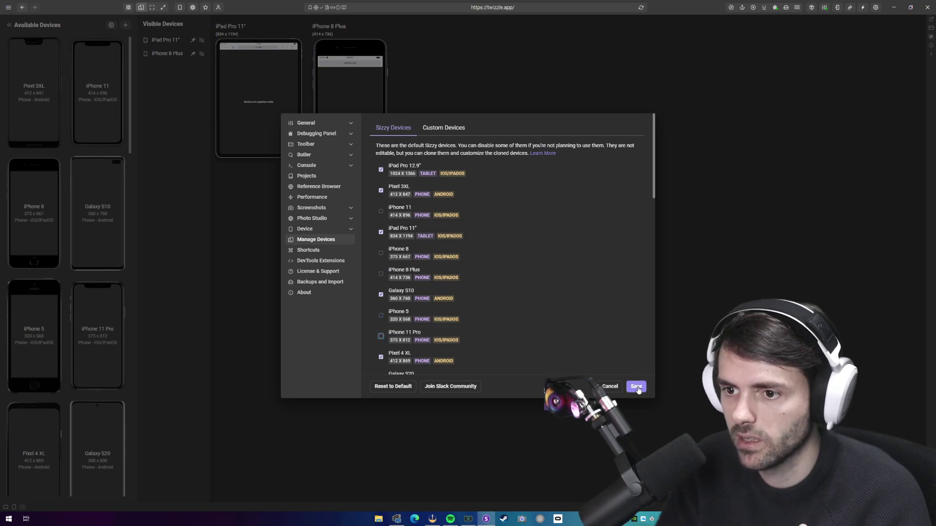
{"action": "left_click", "coordinate": [636, 386]}
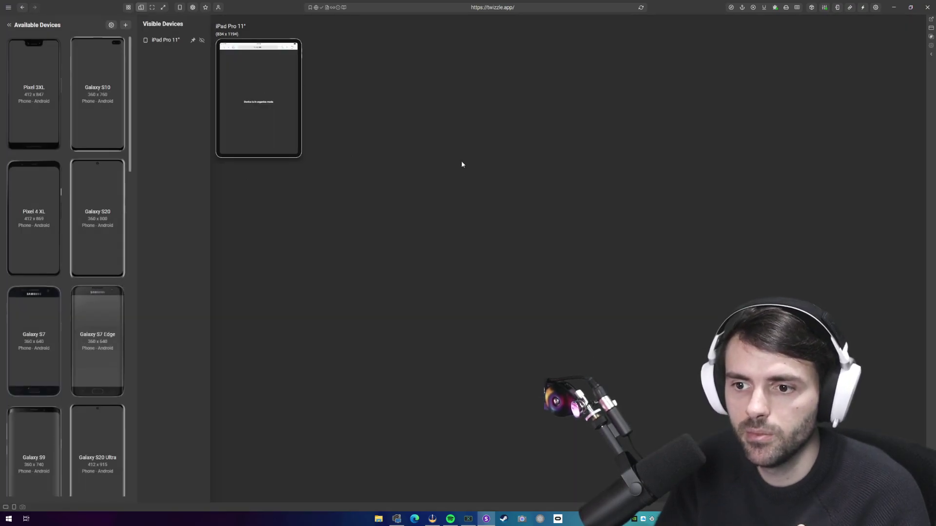
- Check which devices the organizer still offers after disabling several iPhones
{"action": "scroll", "coordinate": [73, 103], "scroll_direction": "down", "scroll_amount": 5}
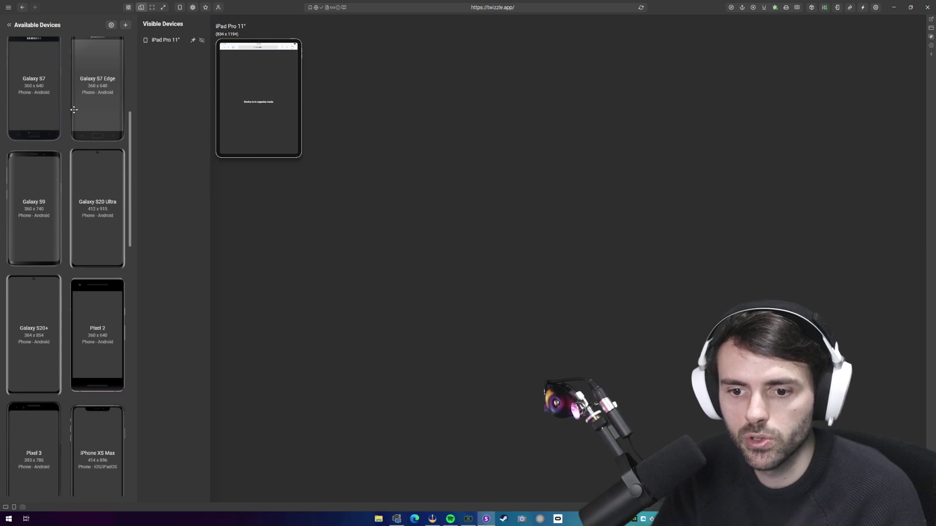
{"action": "scroll", "coordinate": [73, 103], "scroll_direction": "down", "scroll_amount": 8}
{"action": "scroll", "coordinate": [78, 122], "scroll_direction": "up", "scroll_amount": 10}
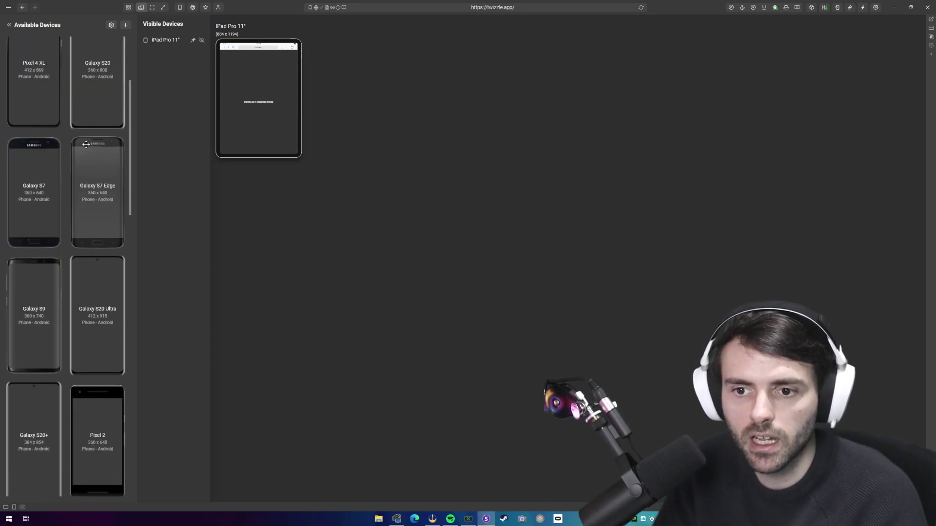
{"action": "scroll", "coordinate": [83, 137], "scroll_direction": "up", "scroll_amount": 3}
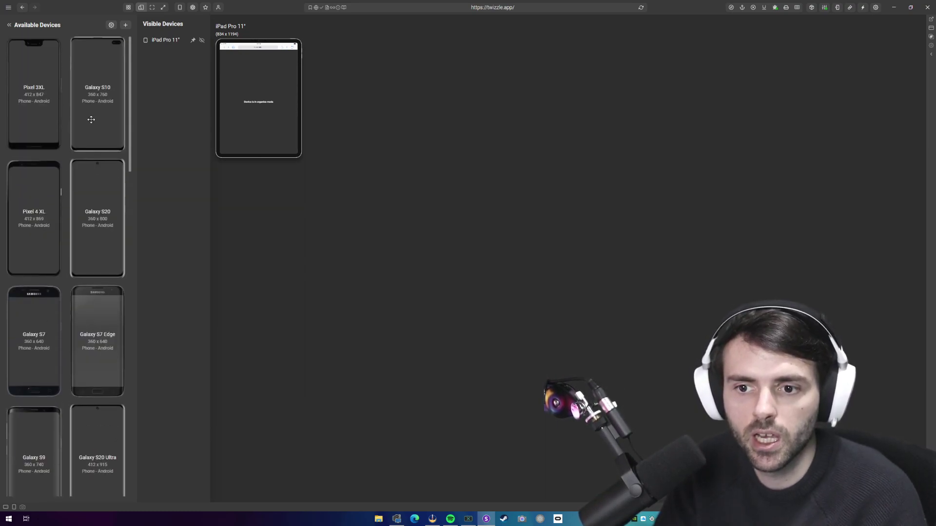
- Re-enable the iPhone 11 in the default Sizzy devices and clone it as a custom device
{"action": "left_click", "coordinate": [111, 25]}
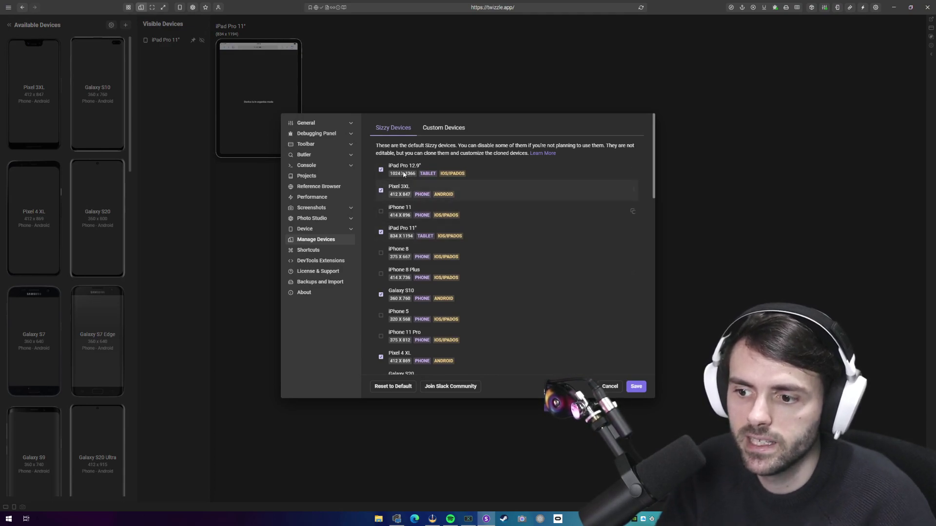
{"action": "scroll", "coordinate": [412, 235], "scroll_direction": "down", "scroll_amount": 5}
{"action": "scroll", "coordinate": [409, 214], "scroll_direction": "up", "scroll_amount": 5}
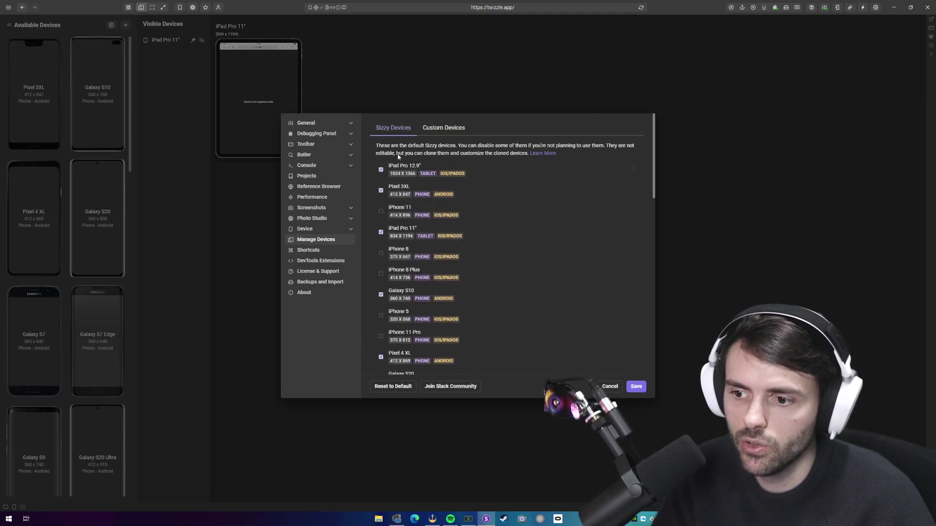
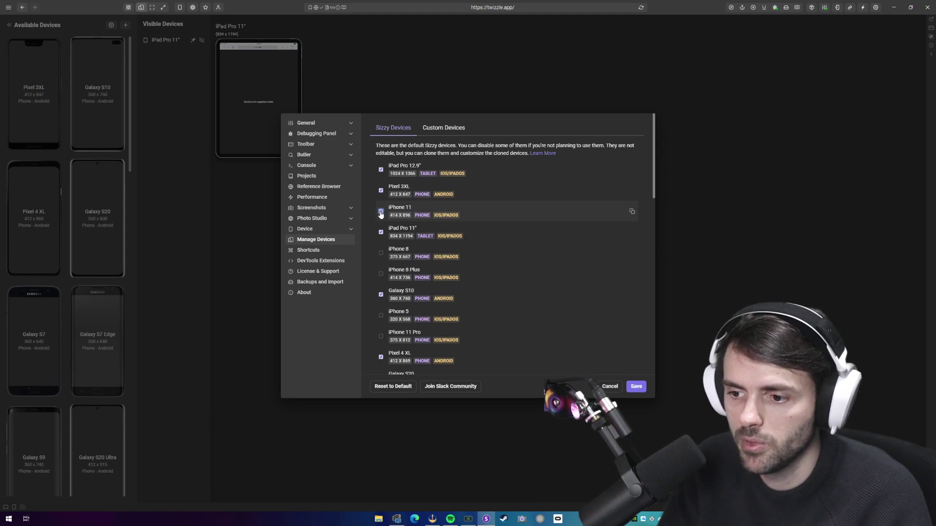
{"action": "left_click", "coordinate": [631, 212]}
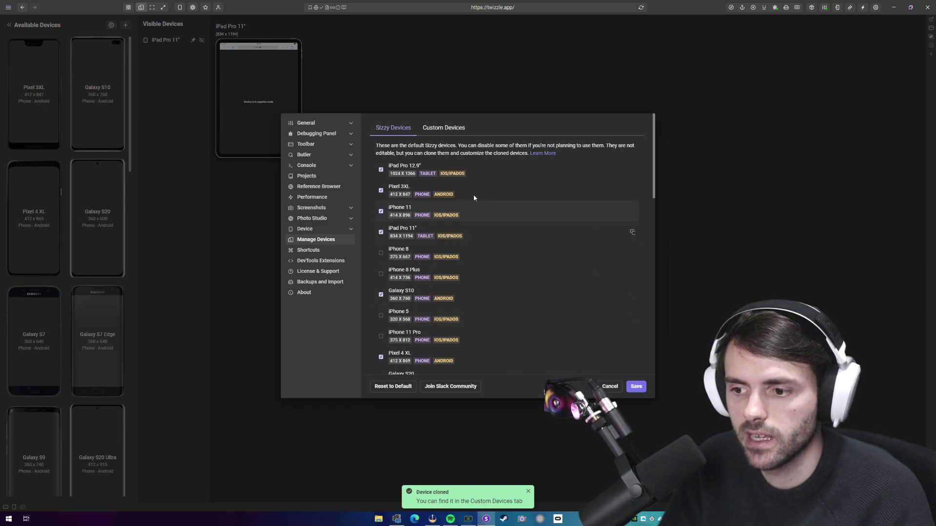
- Create a custom device named SquarePhone with dimensions 500 x 500 and save it
{"action": "left_click", "coordinate": [451, 129]}
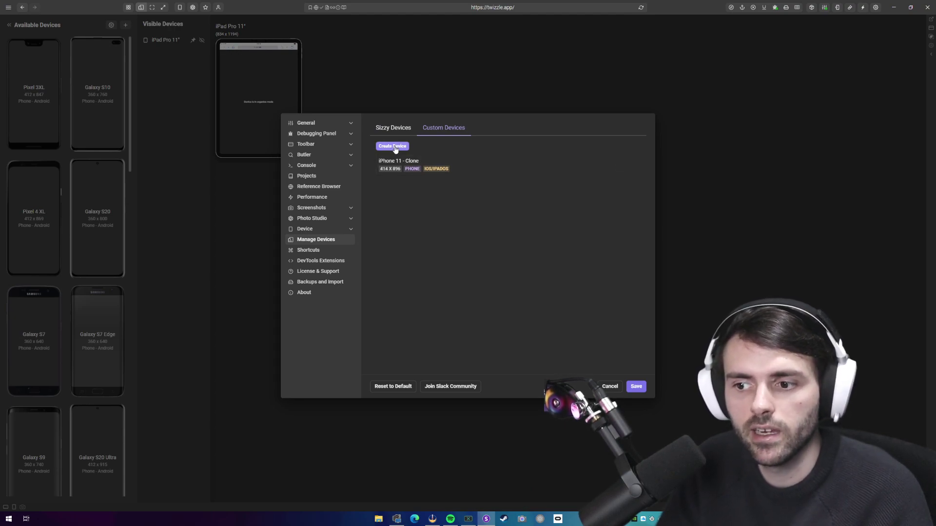
{"action": "left_click", "coordinate": [392, 146]}
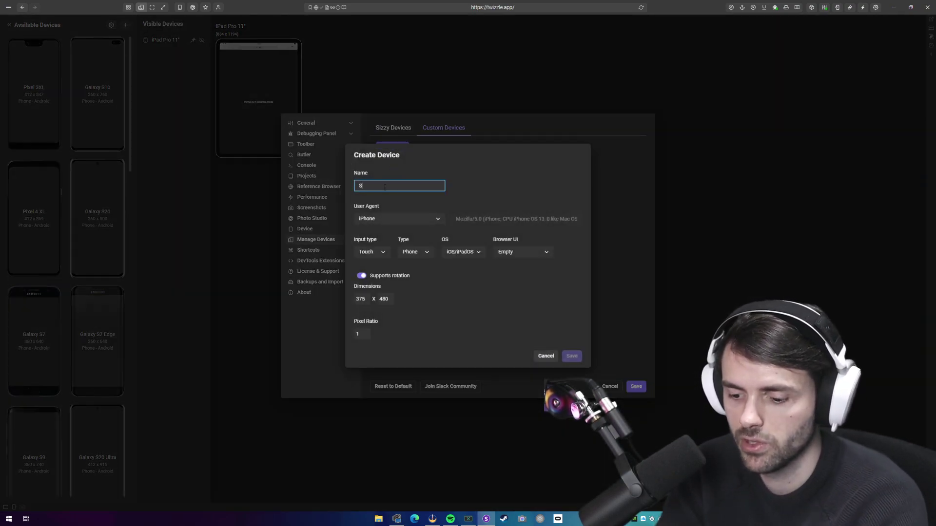
{"action": "type", "text": "Squas"}
{"action": "type", "text": "ePhone"}
{"action": "double_click", "coordinate": [361, 299]}
{"action": "type", "text": "500"}
{"action": "key", "text": "Tab"}
{"action": "type", "text": "500"}
{"action": "left_click", "coordinate": [571, 356]}
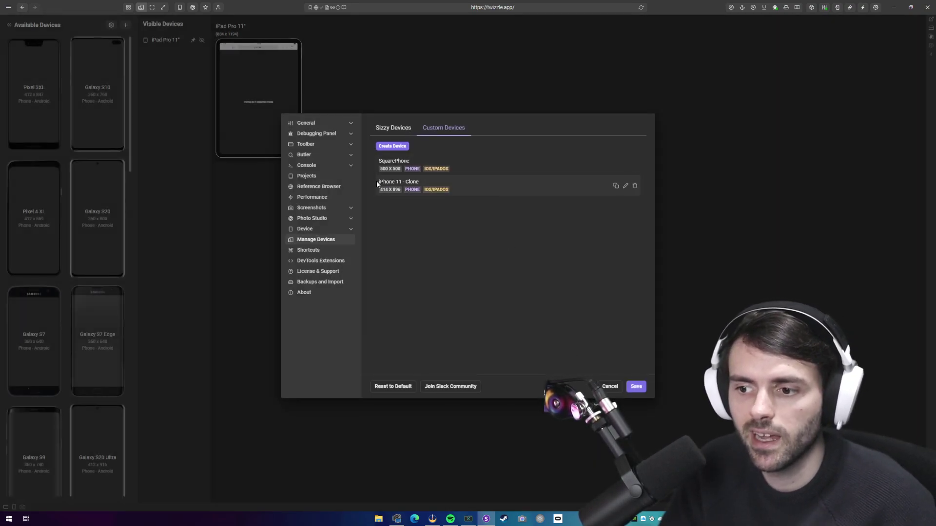
- Review the editable settings of the iPhone 11 - Clone, then save the clone and the device management settings
{"action": "left_click", "coordinate": [624, 186]}
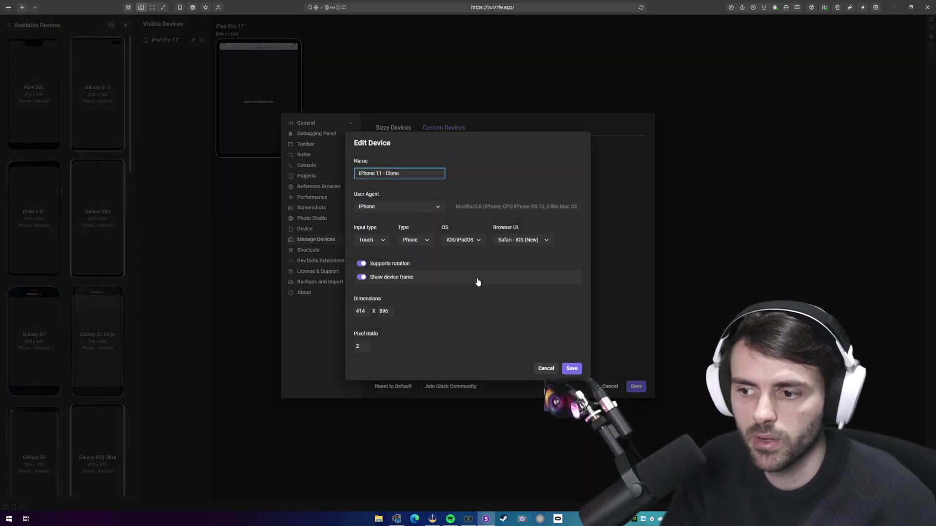
{"action": "left_click", "coordinate": [572, 368]}
{"action": "left_click", "coordinate": [636, 387]}
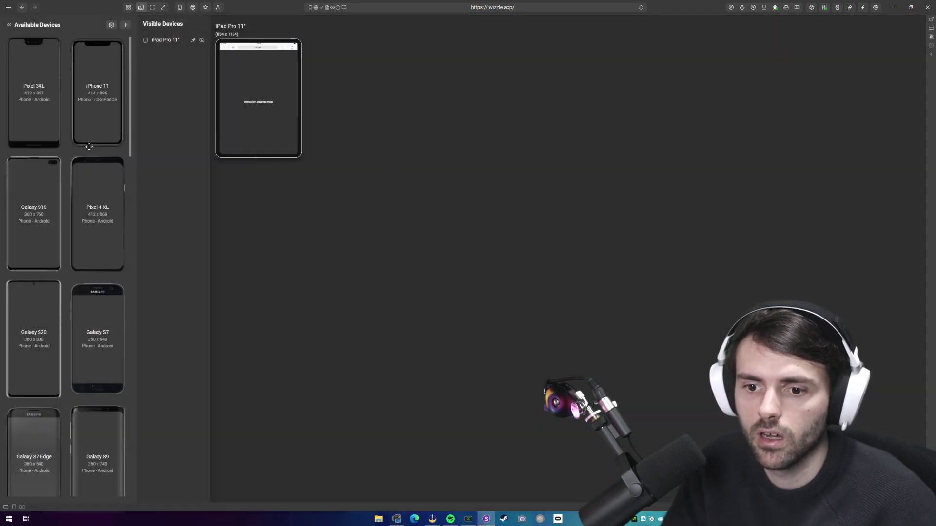
- Add the iPhone 11 and the iPhone 11 - Clone to the visible devices in the organizer
{"action": "left_click_drag", "start_coordinate": [116, 123], "coordinate": [317, 156]}
{"action": "scroll", "coordinate": [92, 183], "scroll_direction": "down", "scroll_amount": 10}
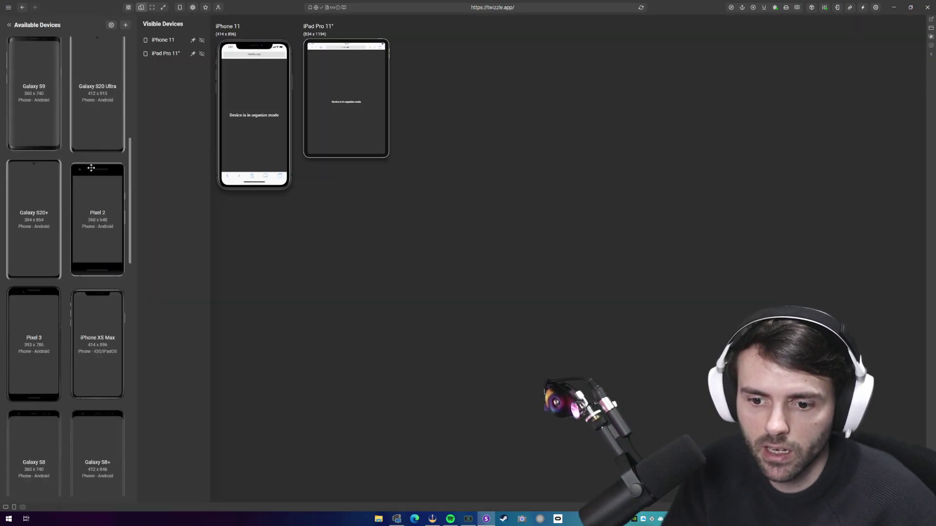
{"action": "mouse_move", "coordinate": [100, 434]}
{"action": "left_mouse_down"}
{"action": "mouse_move", "coordinate": [313, 324]}
{"action": "mouse_move", "coordinate": [410, 206]}
{"action": "left_mouse_up"}
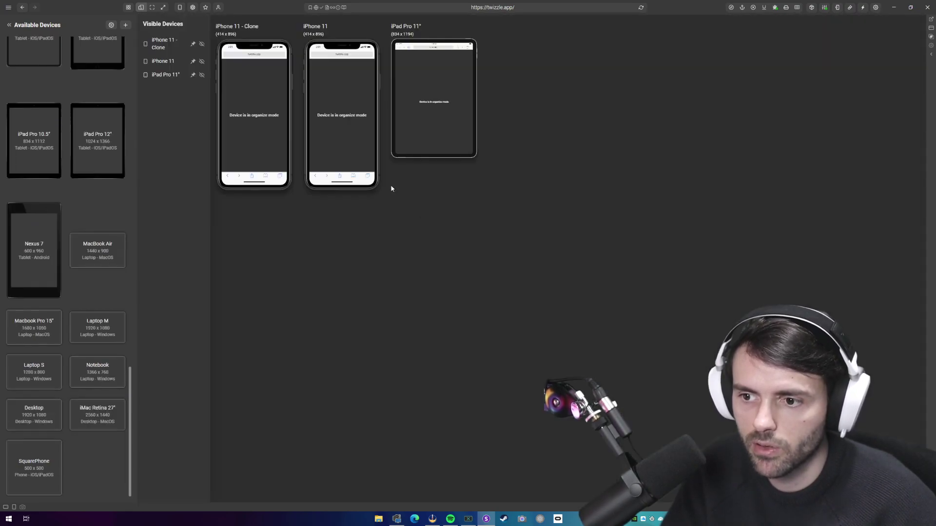
- Leave the organizer, compare the device options of the iPhone 11 and its clone, and delete the iPhone 11 - Clone
{"action": "left_click", "coordinate": [180, 8]}
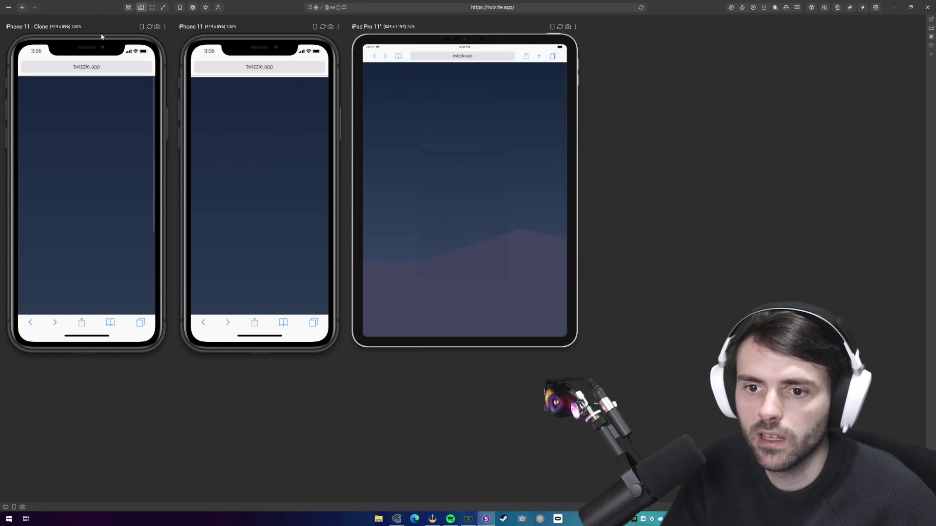
{"action": "left_click", "coordinate": [338, 27]}
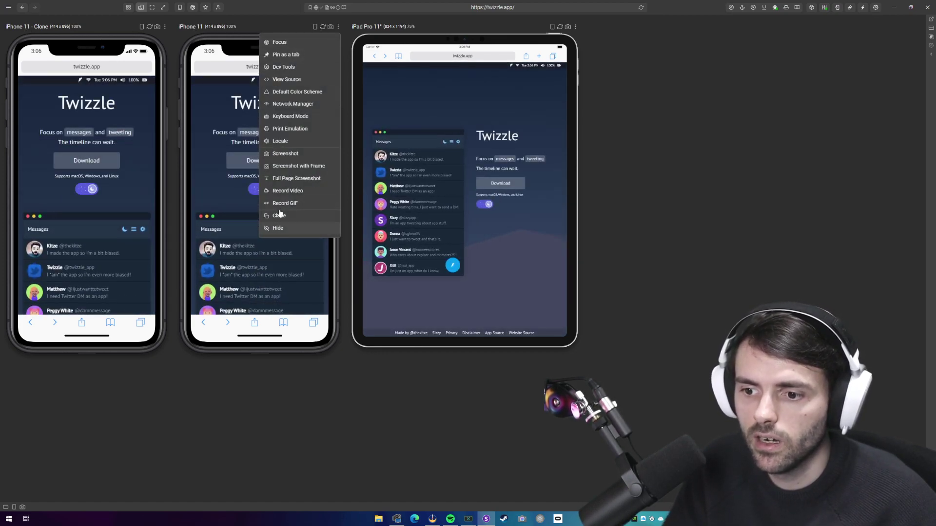
{"action": "left_click", "coordinate": [68, 28]}
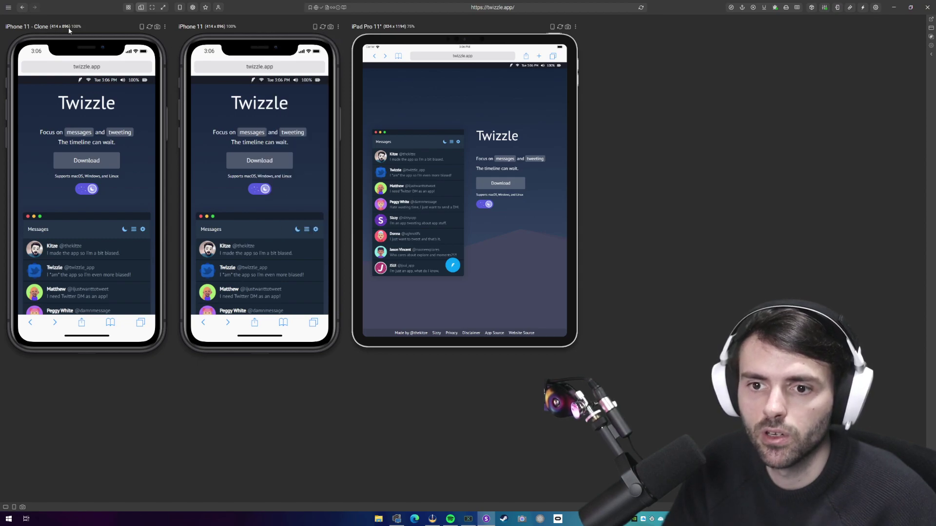
{"action": "left_click", "coordinate": [164, 27]}
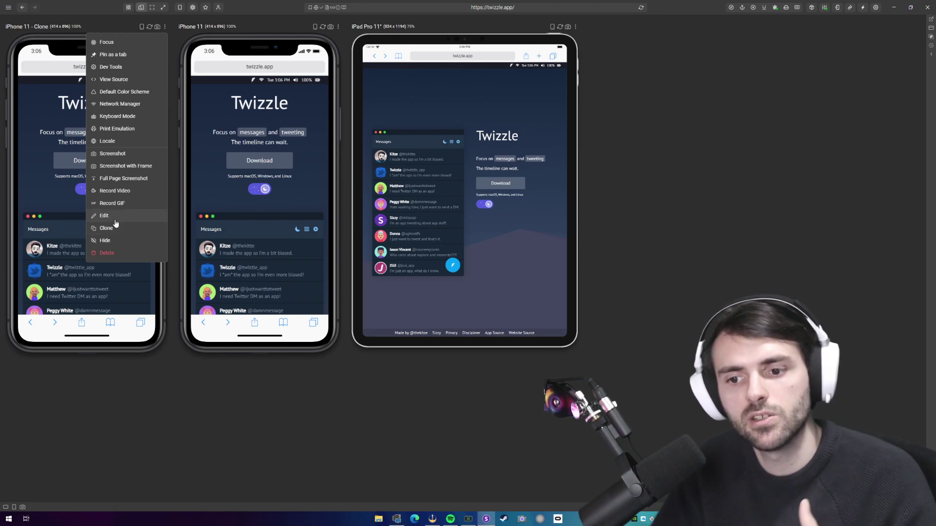
{"action": "left_click", "coordinate": [112, 249]}
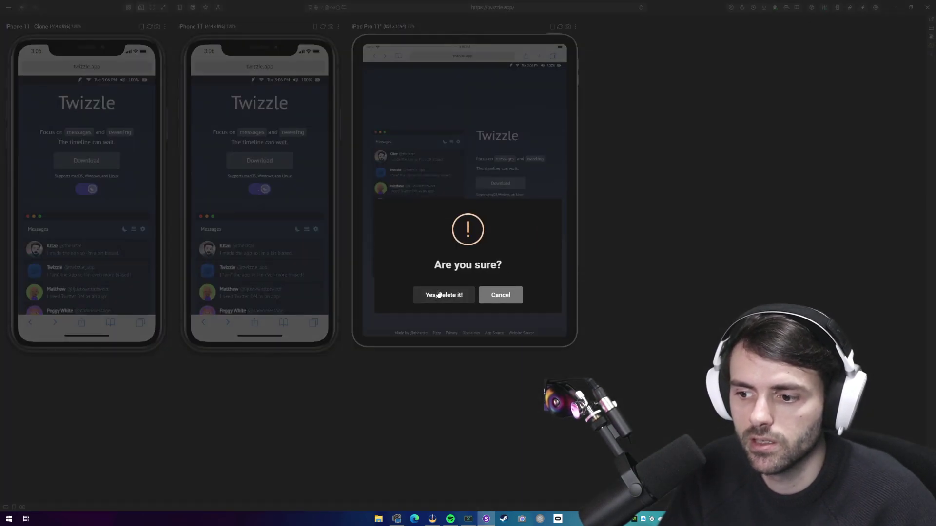
{"action": "left_click", "coordinate": [438, 294]}
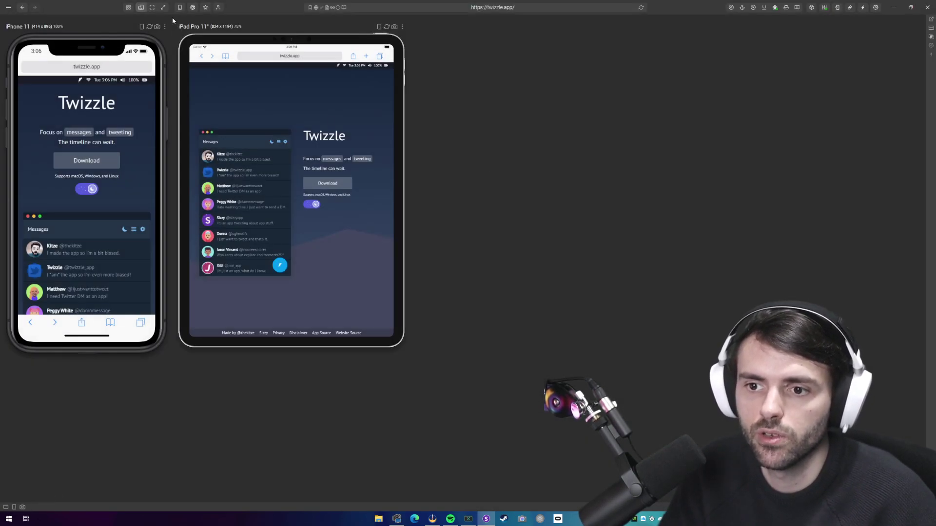
- Look through the available devices in the organizer for the custom SquarePhone, and return to the device view
{"action": "left_click", "coordinate": [180, 7]}
{"action": "scroll", "coordinate": [89, 118], "scroll_direction": "down", "scroll_amount": 10}
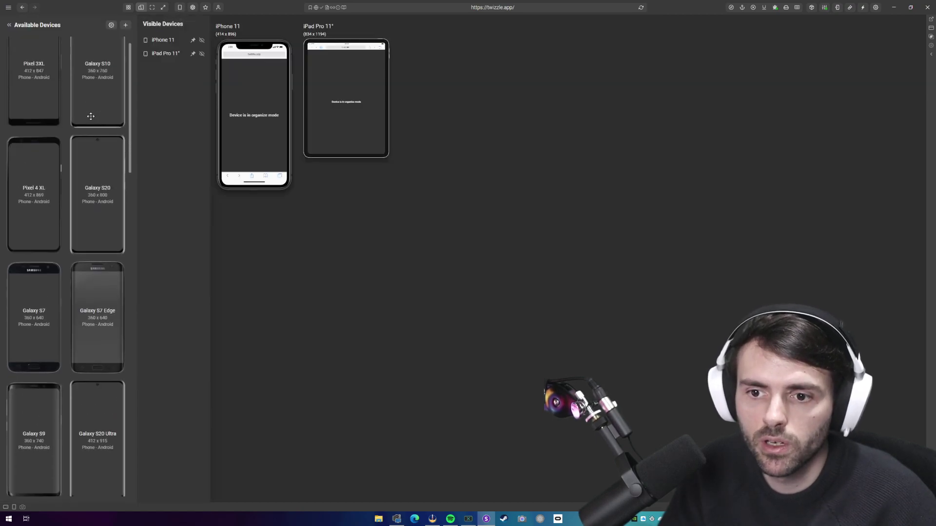
{"action": "scroll", "coordinate": [88, 119], "scroll_direction": "down", "scroll_amount": 3}
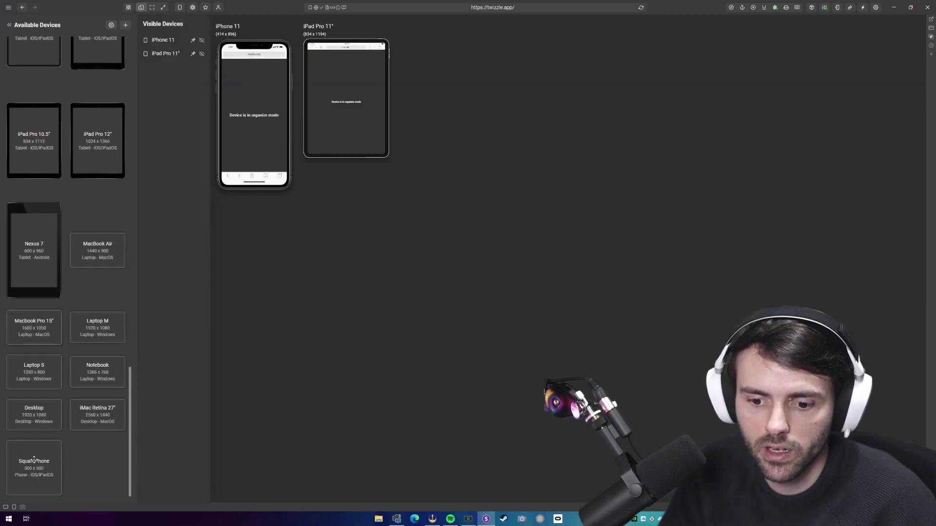
{"action": "scroll", "coordinate": [93, 136], "scroll_direction": "up", "scroll_amount": 15}
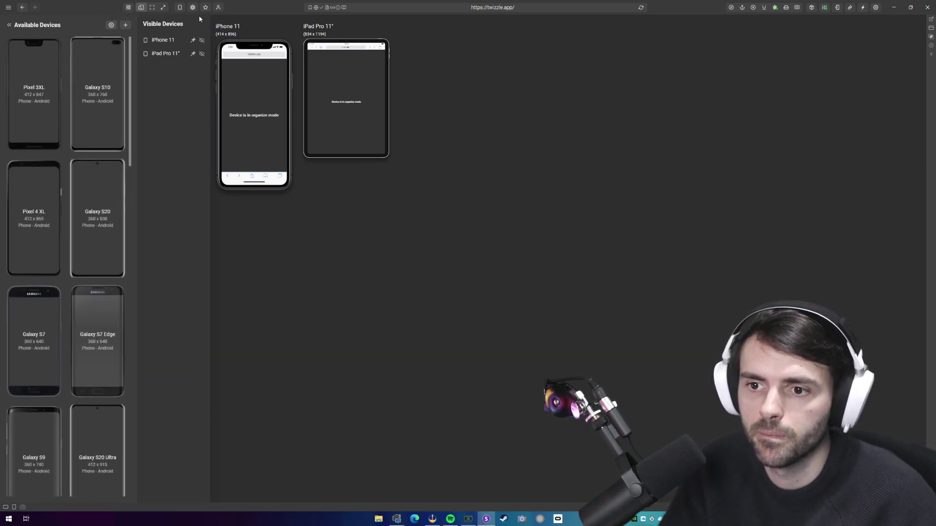
{"action": "left_click", "coordinate": [180, 9]}
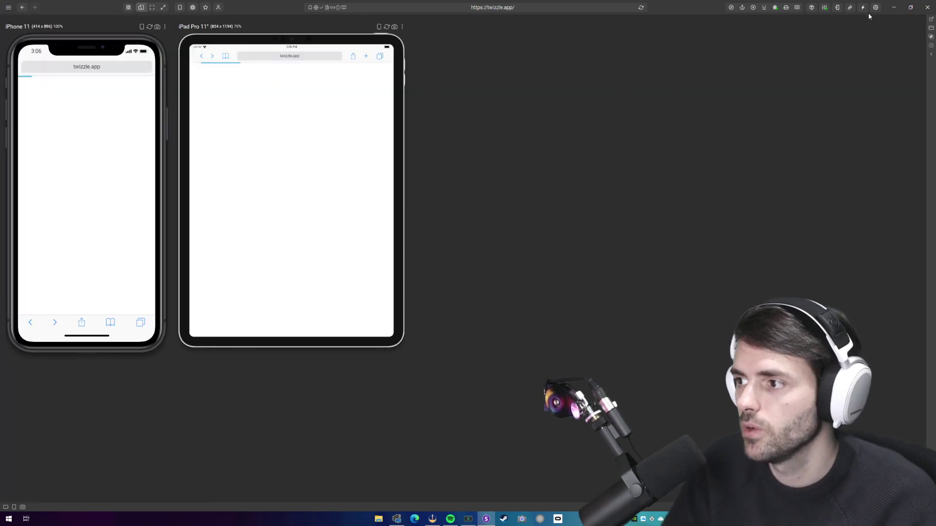
- Delete the SquarePhone from the custom devices, save the device management settings and check the organizer
{"action": "left_click", "coordinate": [874, 10]}
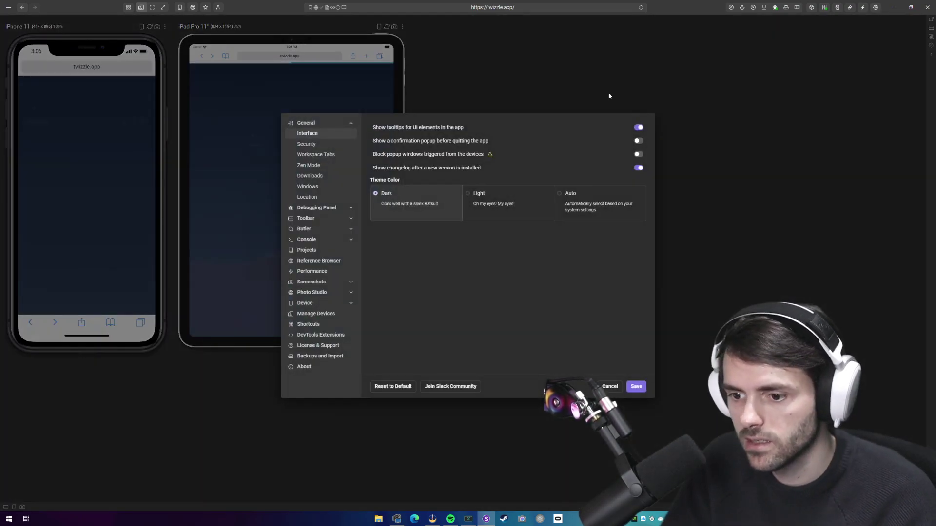
{"action": "left_click", "coordinate": [321, 313]}
{"action": "left_click", "coordinate": [443, 128]}
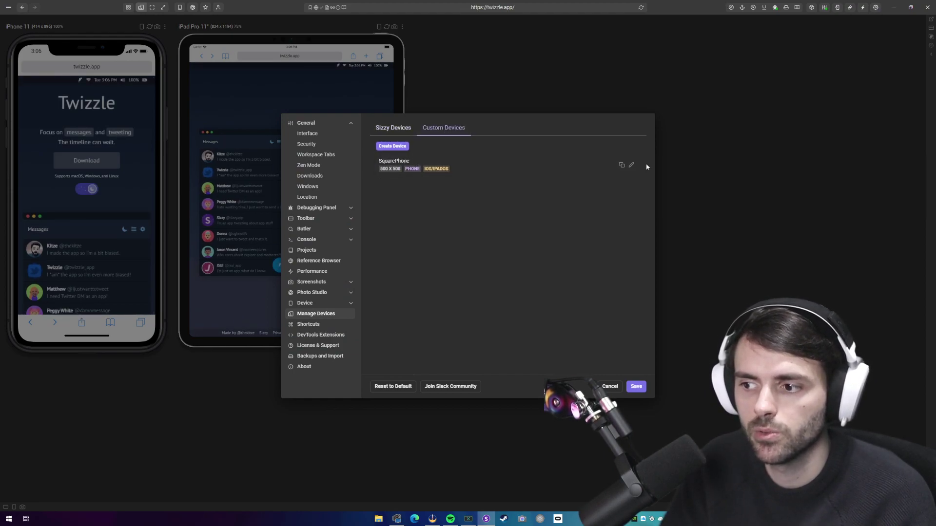
{"action": "left_click", "coordinate": [634, 166]}
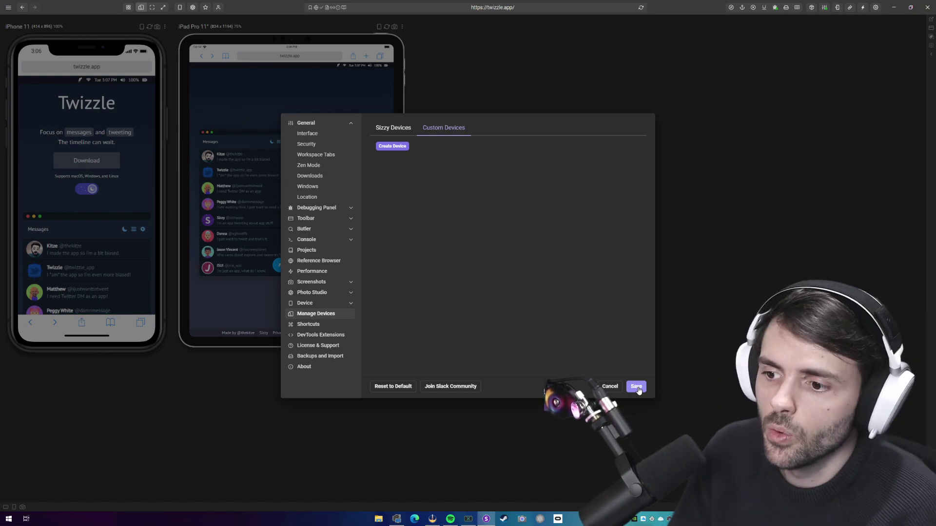
{"action": "left_click", "coordinate": [393, 127]}
{"action": "scroll", "coordinate": [553, 227], "scroll_direction": "down", "scroll_amount": 5}
{"action": "scroll", "coordinate": [552, 227], "scroll_direction": "down", "scroll_amount": 3}
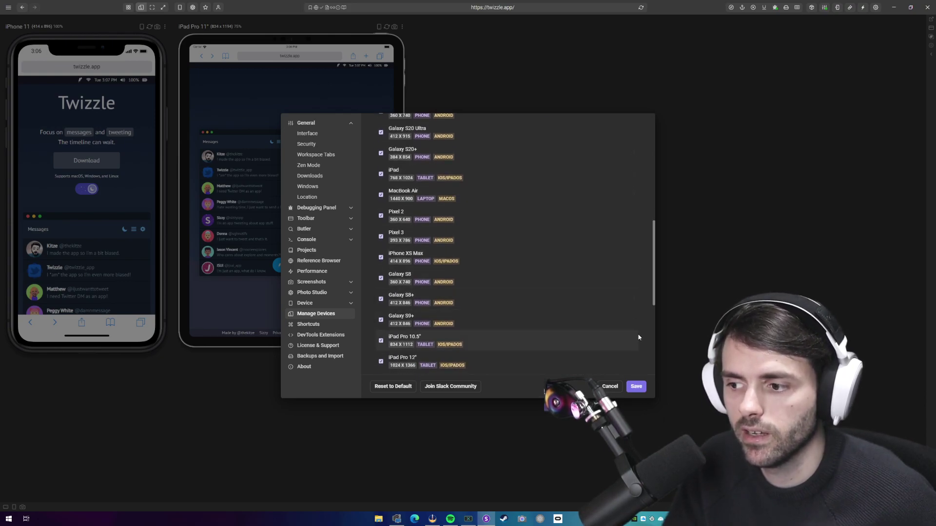
{"action": "left_click", "coordinate": [636, 386]}
{"action": "left_click", "coordinate": [179, 8]}
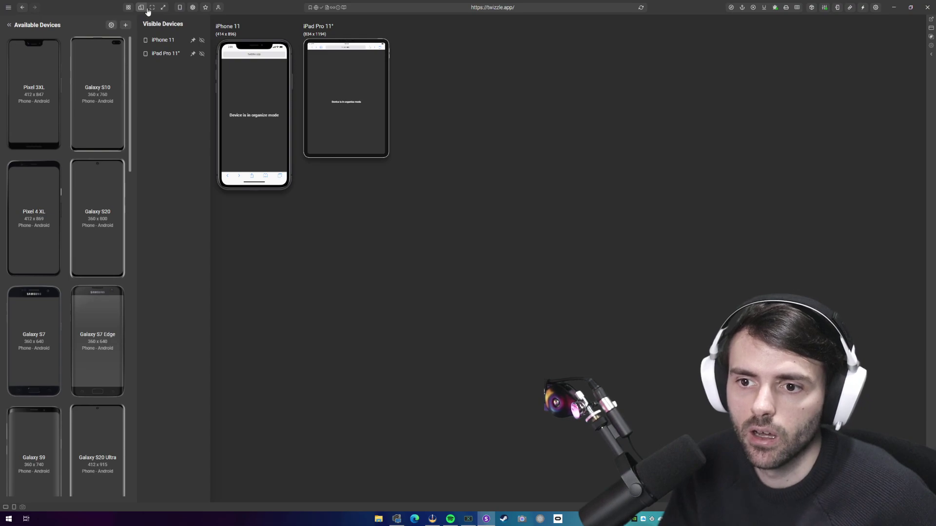
{"action": "left_click", "coordinate": [180, 7]}
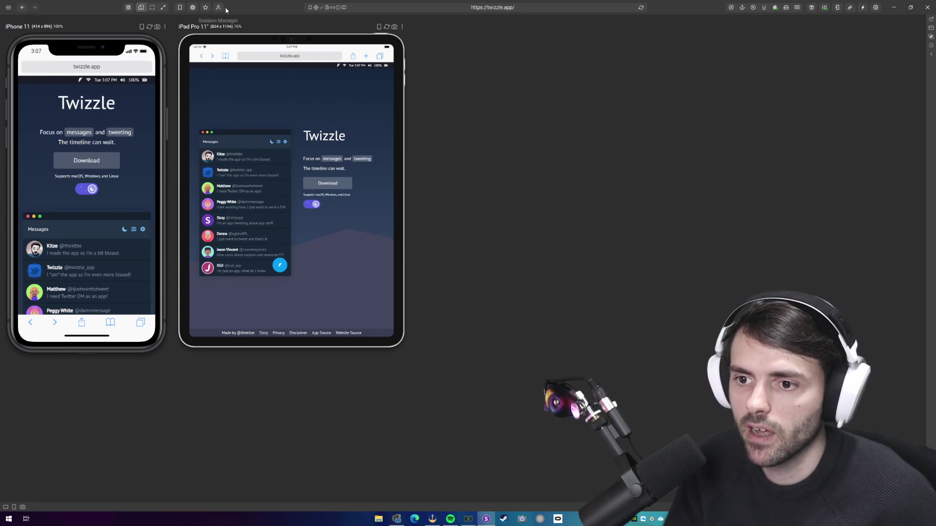
- Enable the Filters button in the toolbar button settings and save
{"action": "left_click", "coordinate": [876, 9]}
{"action": "left_click", "coordinate": [325, 220]}
{"action": "left_click", "coordinate": [321, 263]}
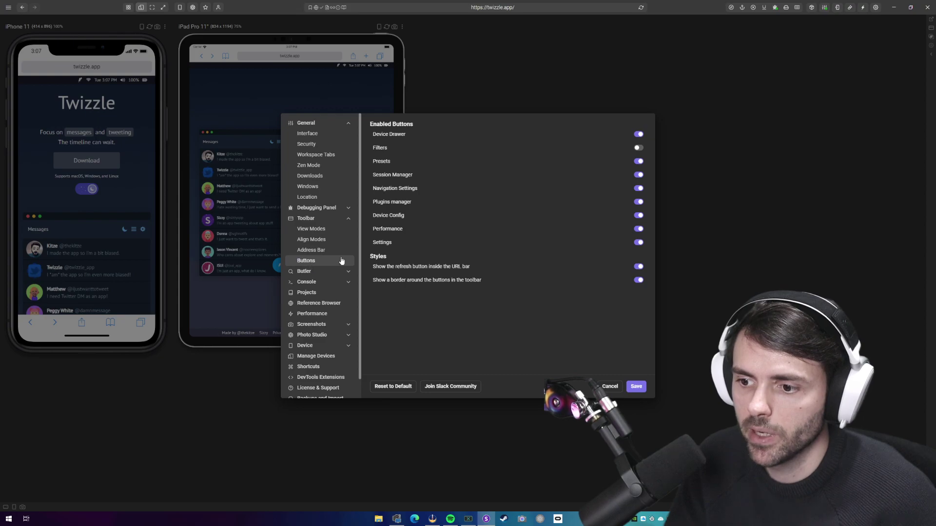
{"action": "left_click", "coordinate": [638, 149]}
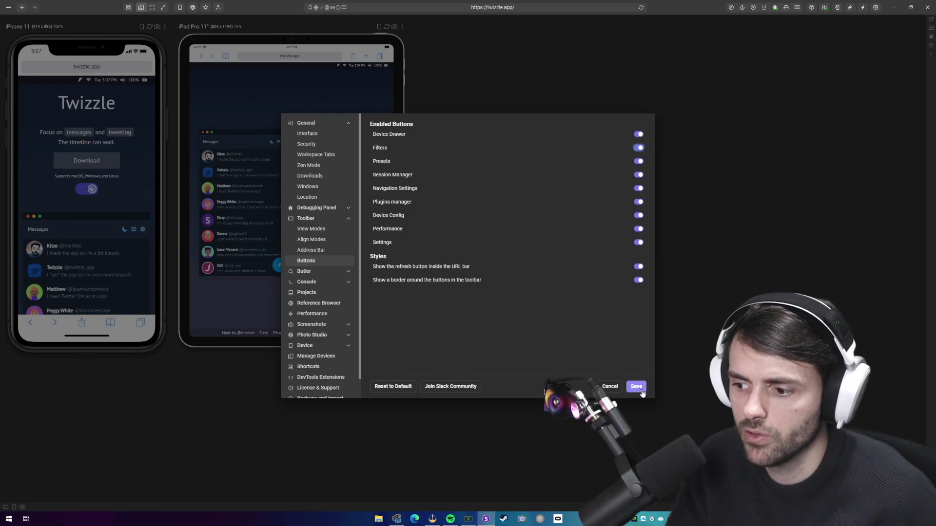
{"action": "left_click", "coordinate": [641, 391]}
- Add the Galaxy S10, Pixel 4 XL, Pixel 2, Galaxy Note 10, Galaxy Note 10+ and iPad Pro 12.9" to the visible devices
{"action": "left_click", "coordinate": [178, 9]}
{"action": "left_click_drag", "start_coordinate": [116, 132], "coordinate": [312, 161]}
{"action": "left_click_drag", "start_coordinate": [97, 95], "coordinate": [312, 161]}
{"action": "scroll", "coordinate": [83, 221], "scroll_direction": "down", "scroll_amount": 3}
{"action": "scroll", "coordinate": [93, 263], "scroll_direction": "down", "scroll_amount": 3}
{"action": "left_click_drag", "start_coordinate": [96, 205], "coordinate": [310, 276]}
{"action": "scroll", "coordinate": [80, 272], "scroll_direction": "down", "scroll_amount": 7}
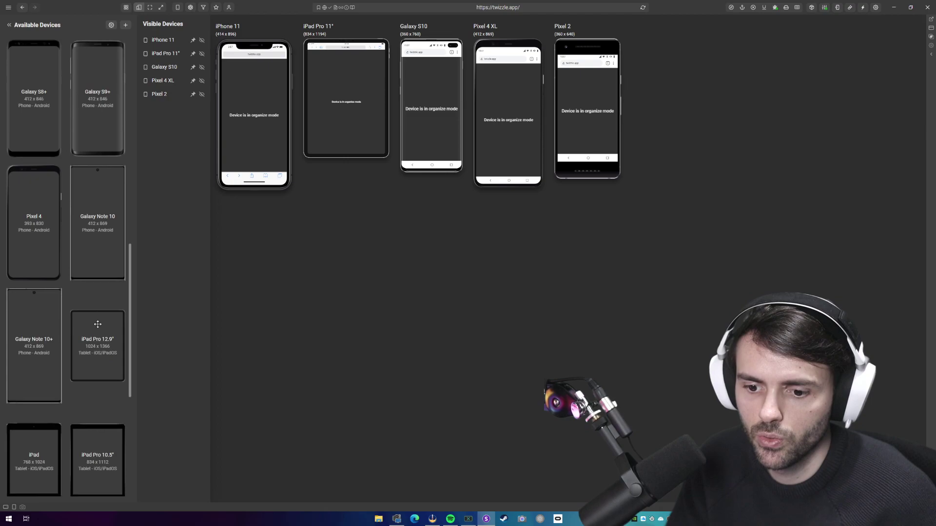
{"action": "left_click_drag", "start_coordinate": [98, 188], "coordinate": [293, 254]}
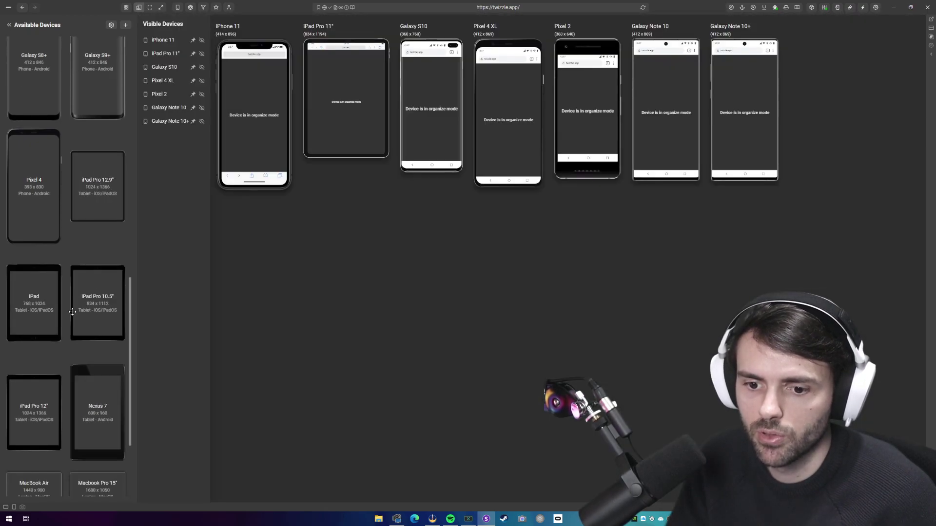
{"action": "left_click_drag", "start_coordinate": [85, 198], "coordinate": [134, 42]}
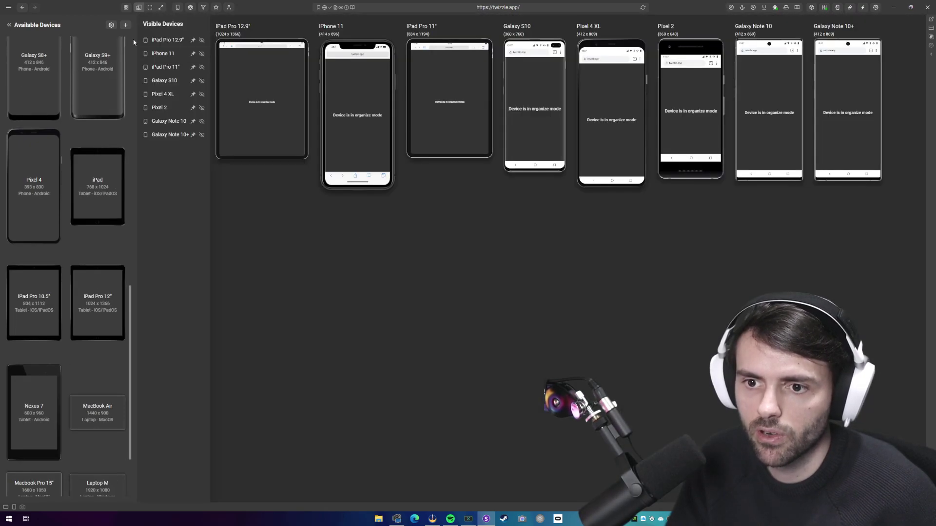
{"action": "left_click", "coordinate": [177, 7]}
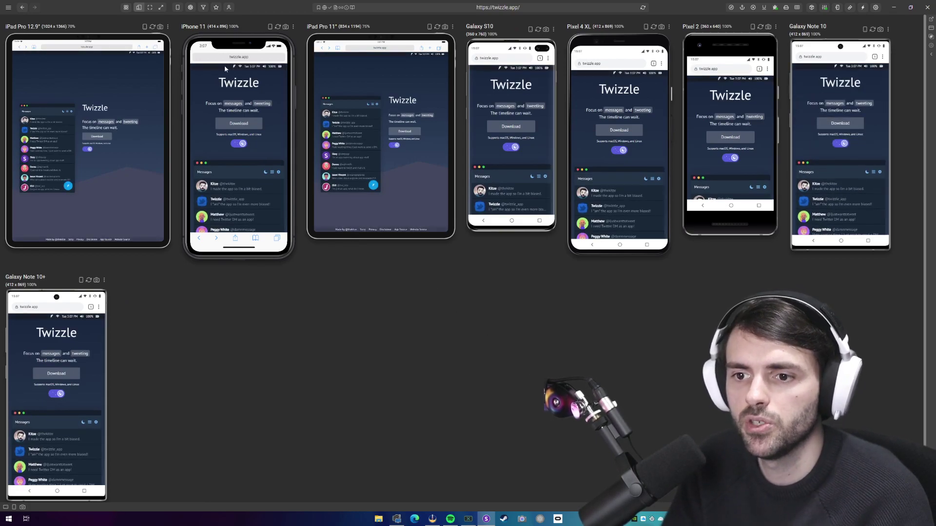
- Try filtering the visible devices by the iOS/iPadOS and Android operating systems, clearing each filter again
{"action": "left_click", "coordinate": [202, 8]}
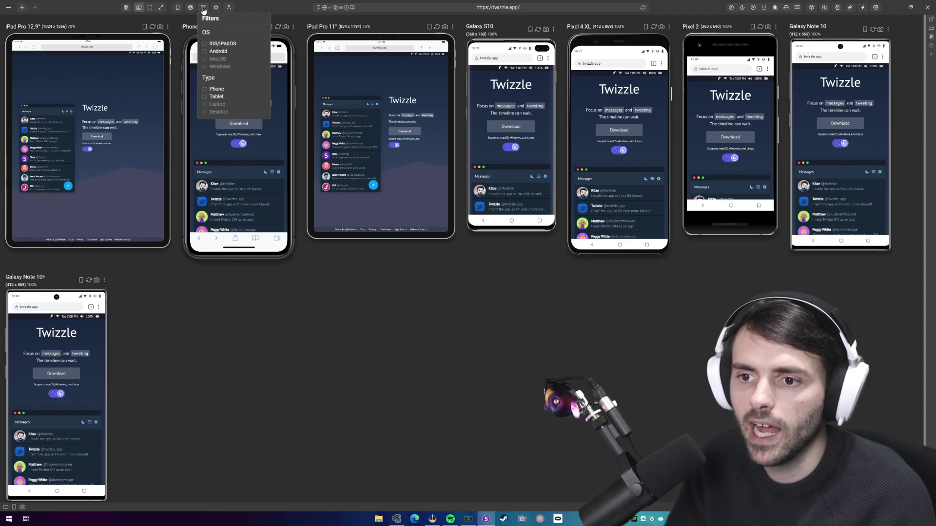
{"action": "left_click", "coordinate": [204, 44]}
{"action": "left_click", "coordinate": [204, 53]}
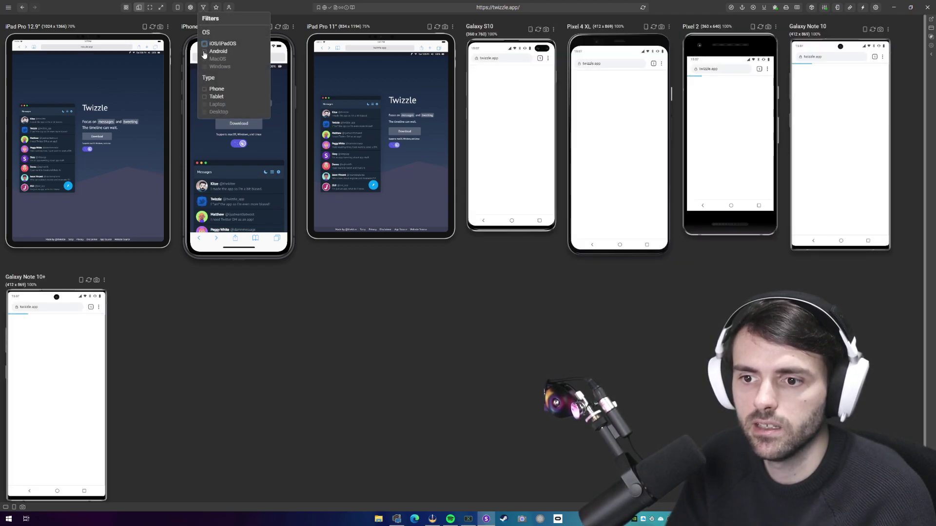
{"action": "left_click", "coordinate": [204, 53]}
{"action": "left_click", "coordinate": [205, 53]}
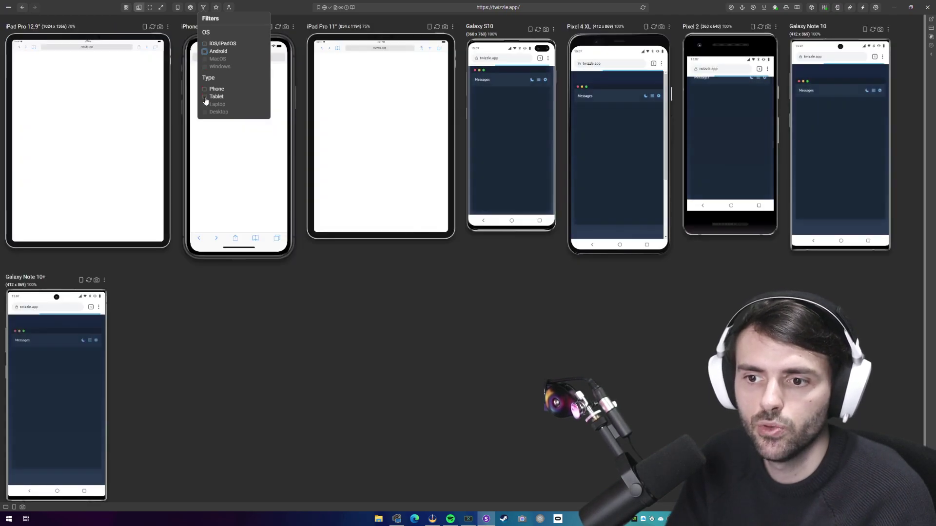
- Try filtering the visible devices by the Tablet and Phone types, clearing each filter again
{"action": "left_click", "coordinate": [205, 97]}
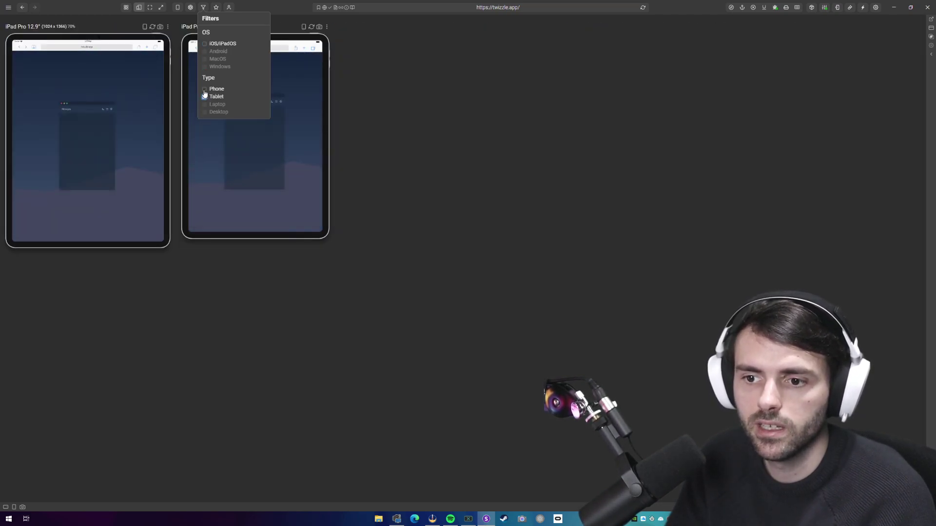
{"action": "left_click", "coordinate": [204, 93]}
{"action": "left_click", "coordinate": [204, 93]}
{"action": "left_click", "coordinate": [204, 92]}
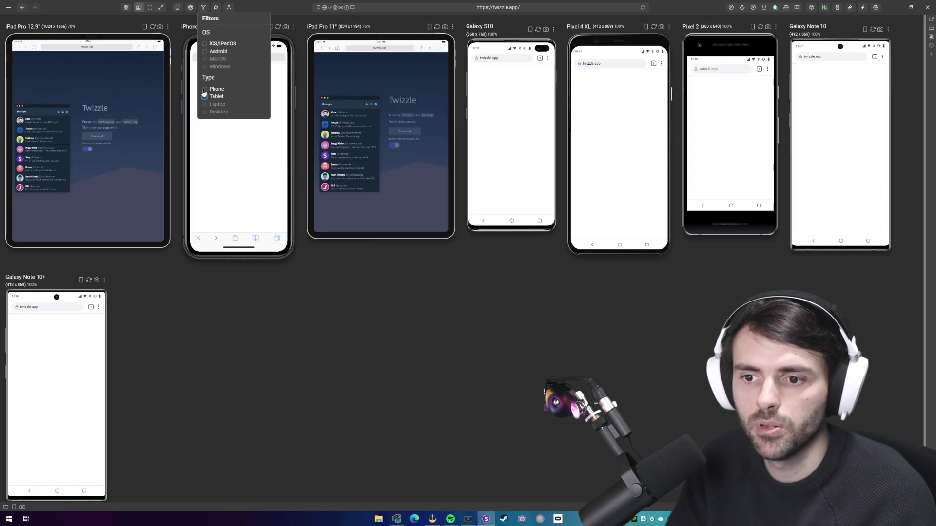
{"action": "left_click", "coordinate": [204, 89]}
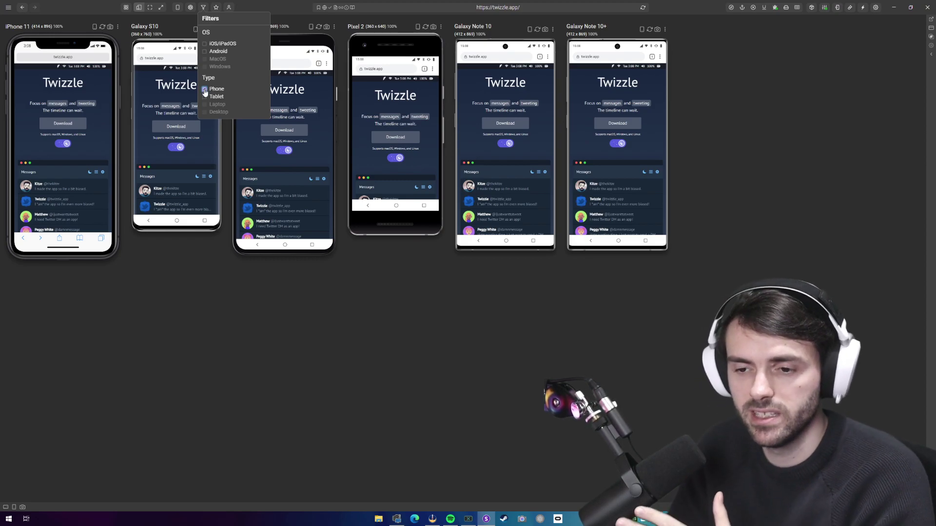
{"action": "left_click", "coordinate": [204, 89]}
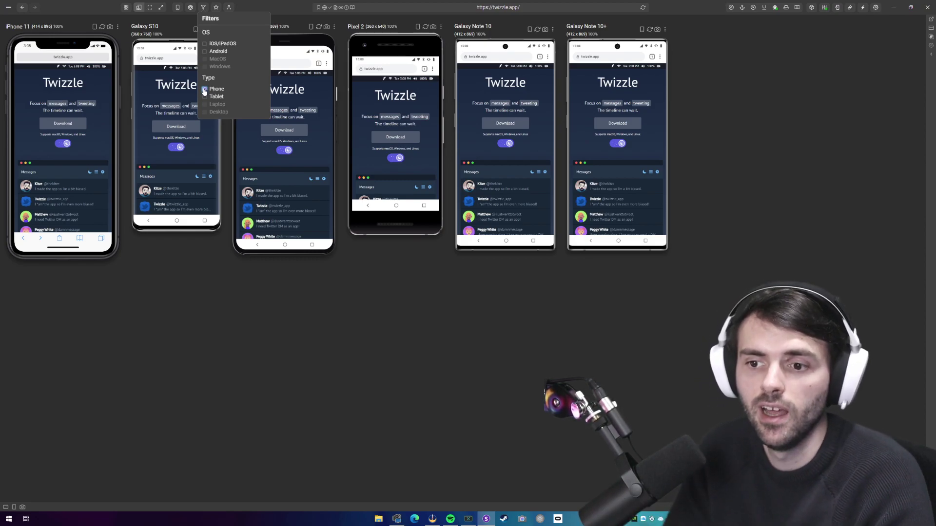
- Close the device filters and hide the Filters icon from the toolbar
{"action": "left_click", "coordinate": [203, 7]}
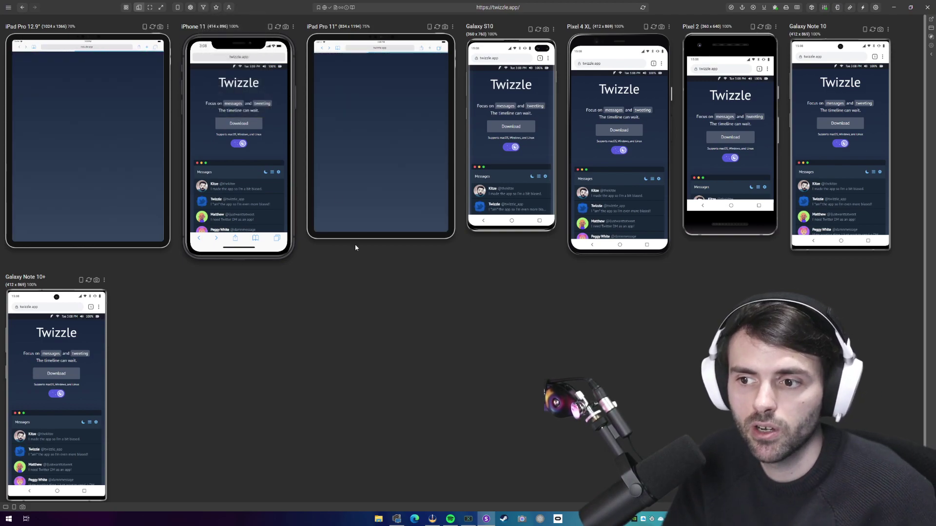
{"action": "right_click", "coordinate": [207, 11]}
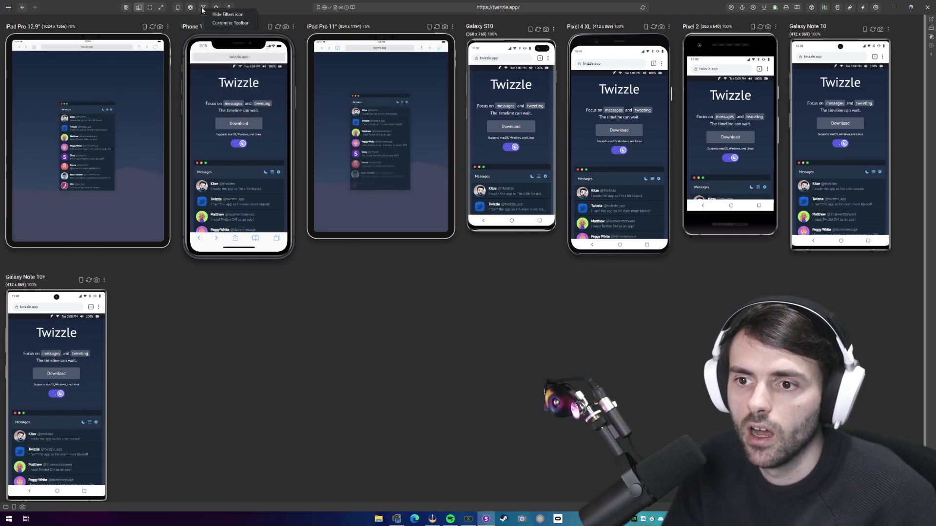
{"action": "left_click", "coordinate": [221, 15]}
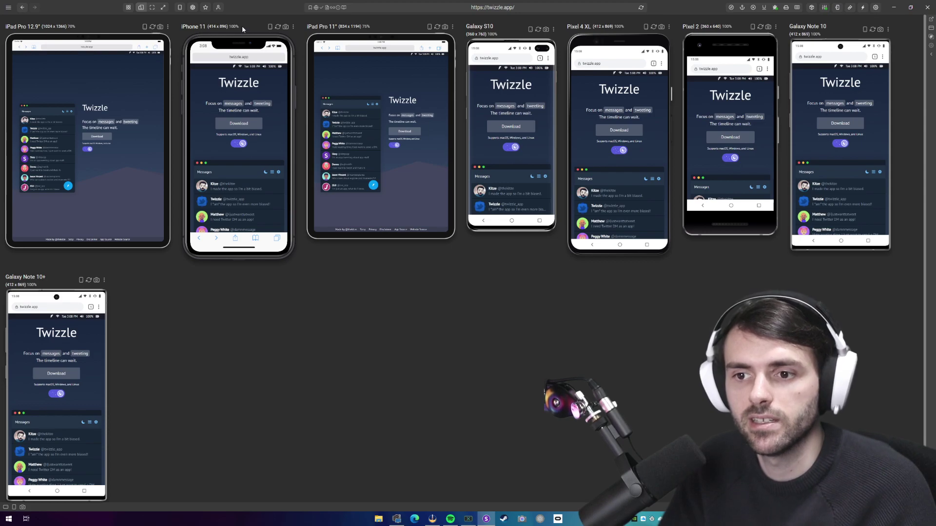
- Apply the iPhones preset to the visible devices
{"action": "left_click", "coordinate": [205, 8]}
{"action": "left_click", "coordinate": [308, 39]}
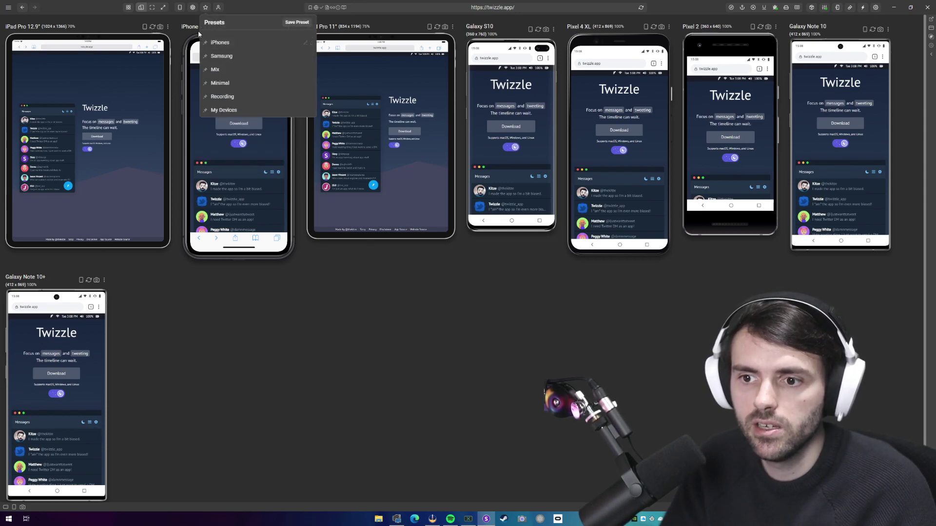
{"action": "left_click", "coordinate": [220, 43]}
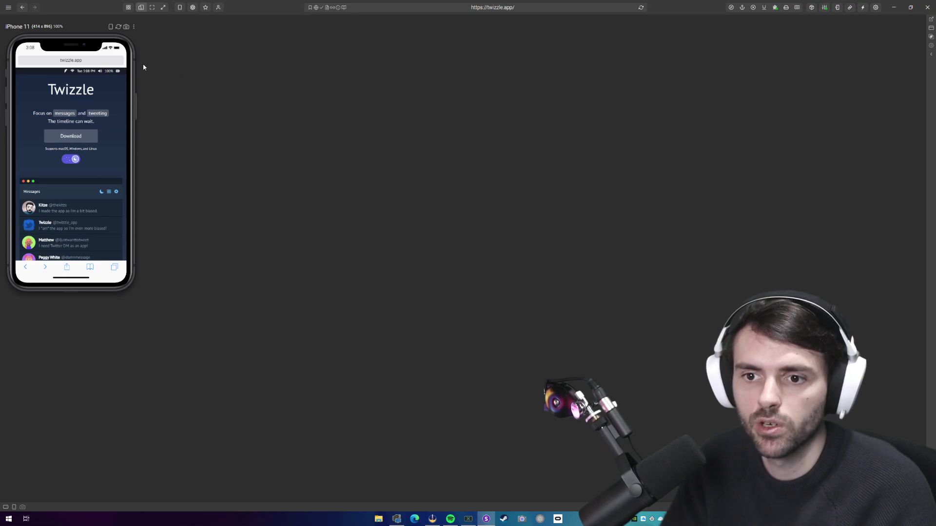
- Enable the hidden iPhone models, including the iPhone 8 and iPhone 8 Plus, in the device management settings and save
{"action": "left_click", "coordinate": [875, 9]}
{"action": "left_click", "coordinate": [317, 314]}
{"action": "left_click", "coordinate": [380, 212]}
{"action": "left_click", "coordinate": [382, 316]}
{"action": "scroll", "coordinate": [380, 234], "scroll_direction": "down", "scroll_amount": 3}
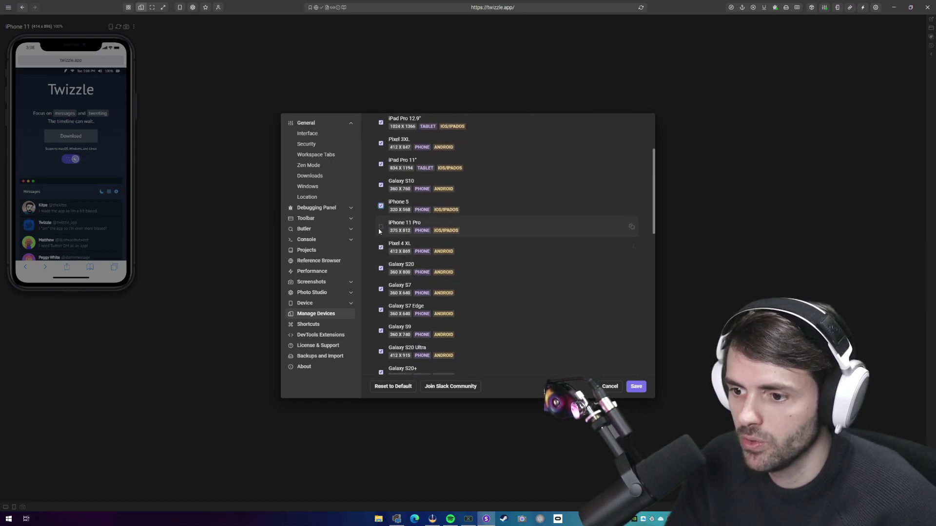
{"action": "left_click", "coordinate": [636, 386]}
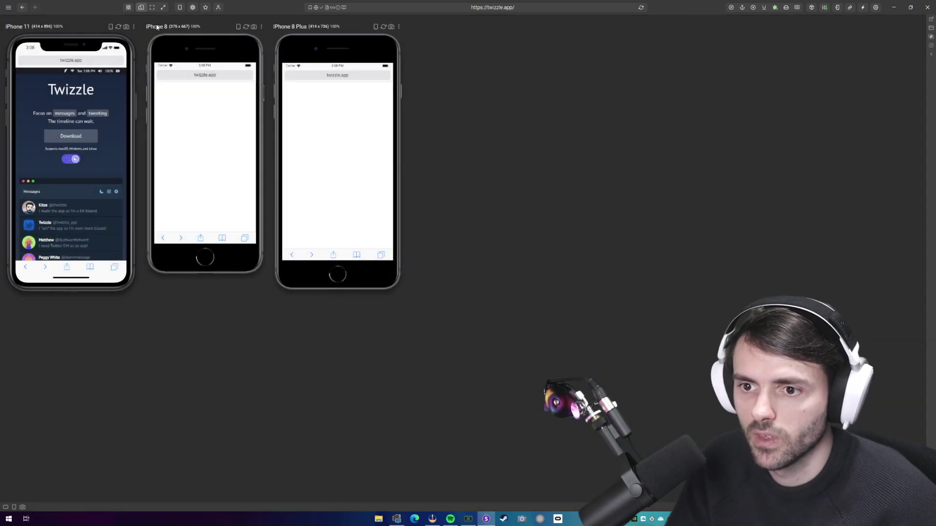
- Switch the visible devices to the Samsung preset, back to iPhones, and to Samsung again
{"action": "left_click", "coordinate": [194, 7]}
{"action": "left_click", "coordinate": [239, 59]}
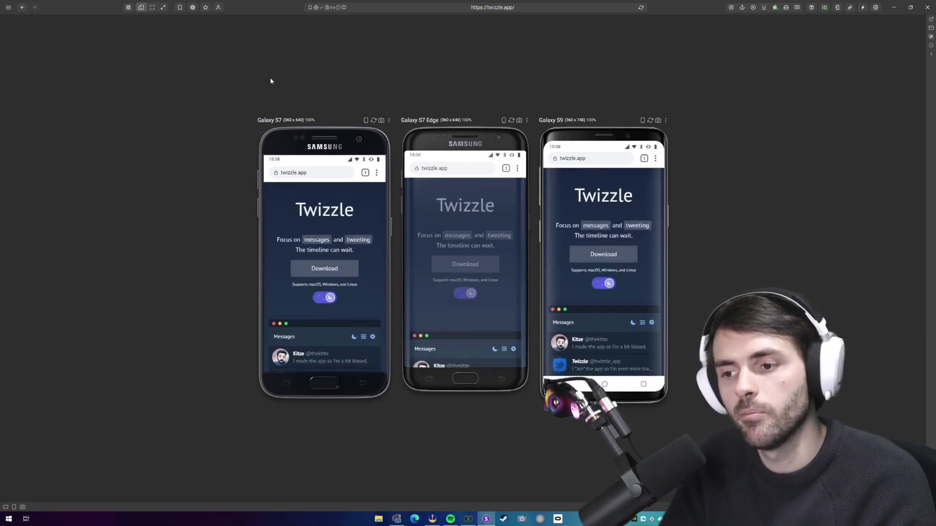
{"action": "left_click", "coordinate": [205, 8]}
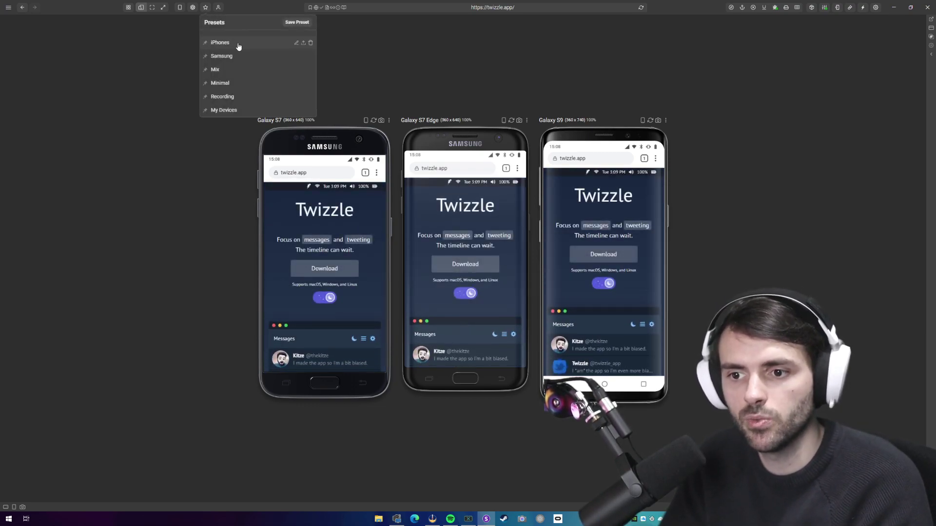
{"action": "left_click", "coordinate": [219, 43]}
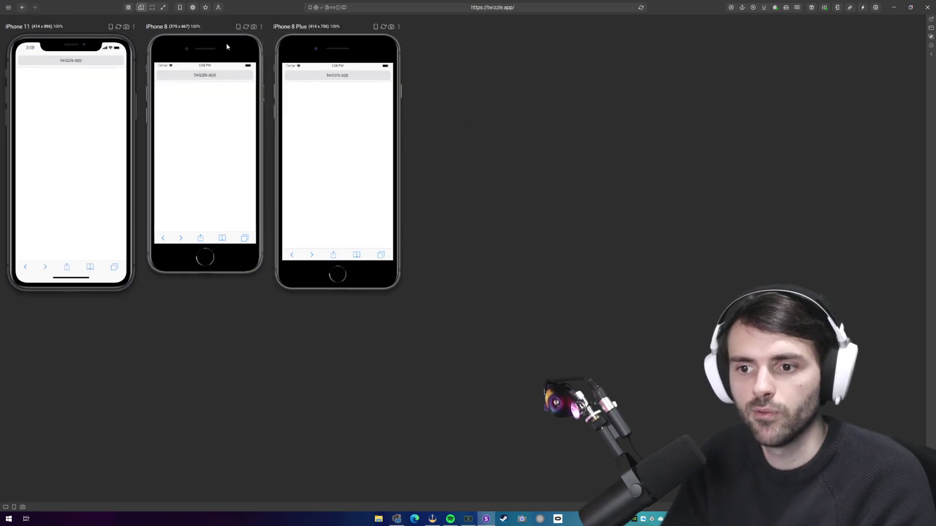
{"action": "left_click", "coordinate": [205, 7]}
{"action": "left_click", "coordinate": [240, 55]}
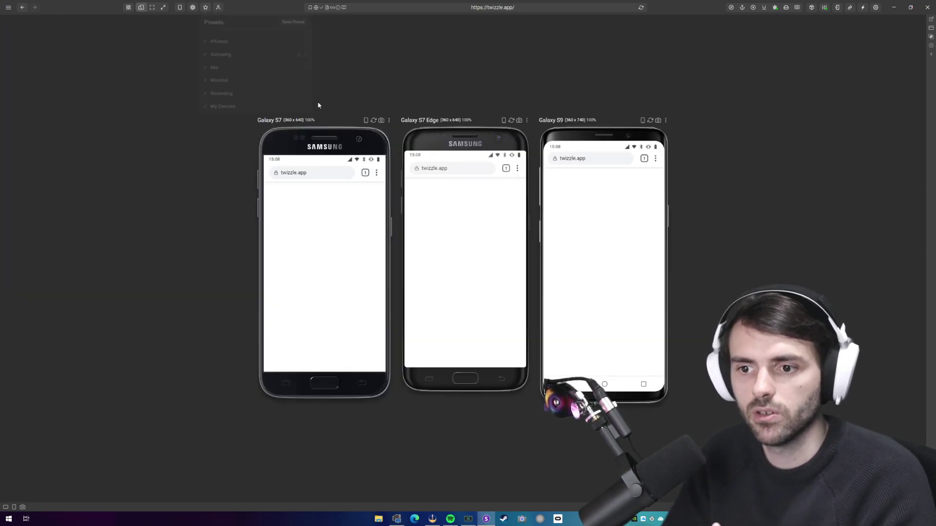
- Try the Mix, Minimal and Recording presets on the visible devices, one after another
{"action": "left_click", "coordinate": [205, 8]}
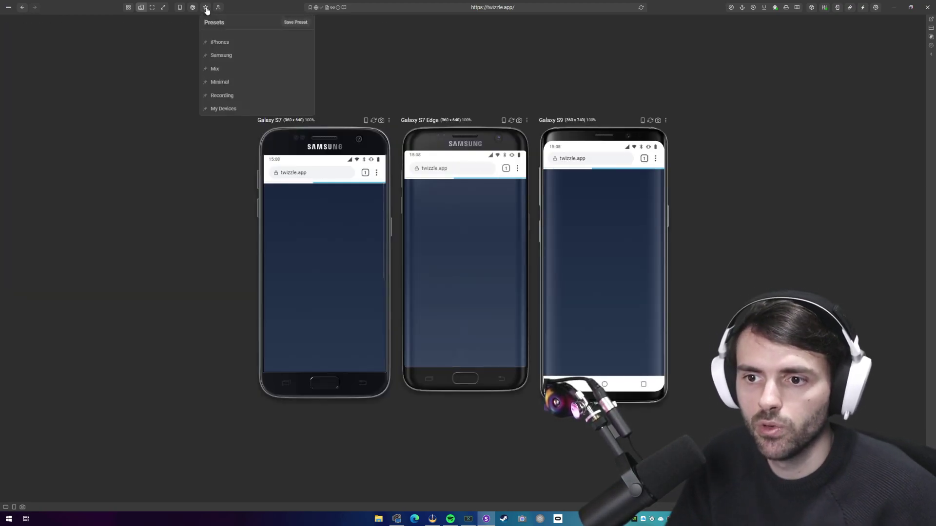
{"action": "left_click", "coordinate": [224, 70]}
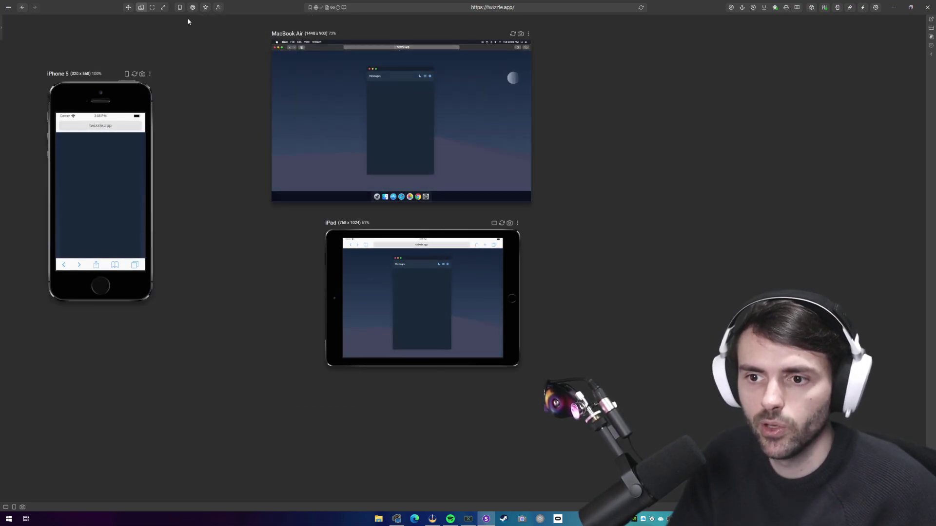
{"action": "left_click", "coordinate": [205, 7]}
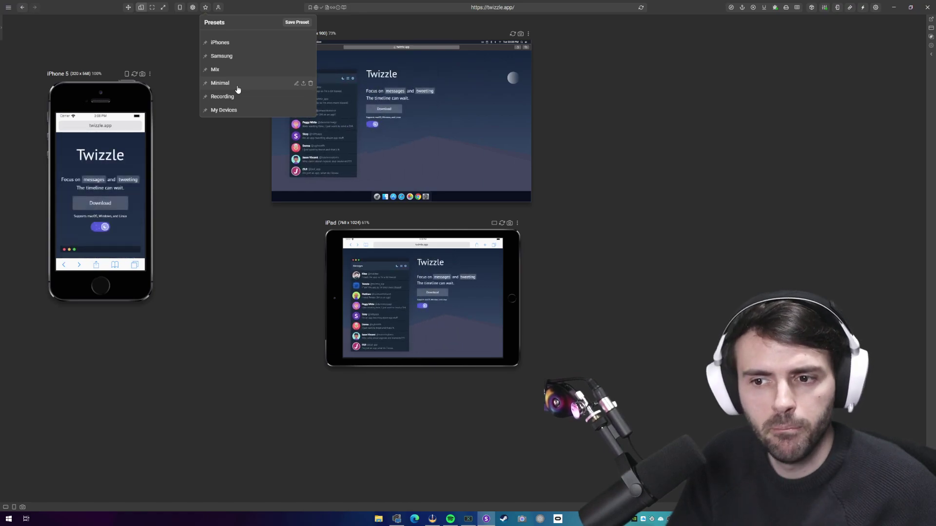
{"action": "left_click", "coordinate": [237, 83]}
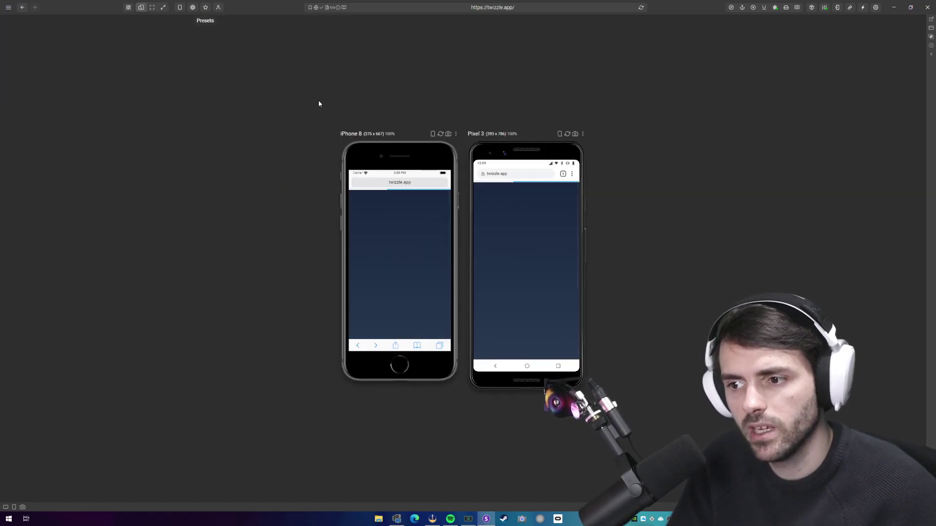
{"action": "left_click", "coordinate": [203, 8]}
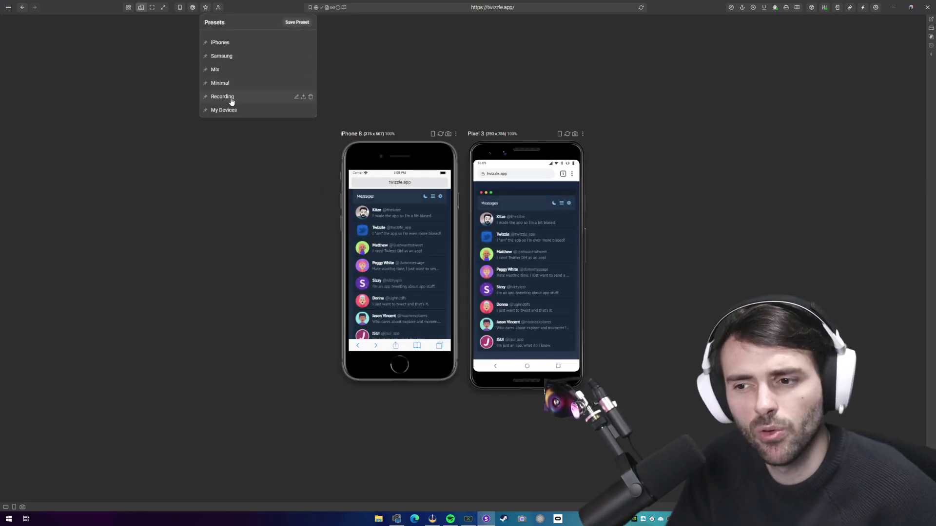
{"action": "left_click", "coordinate": [230, 97]}
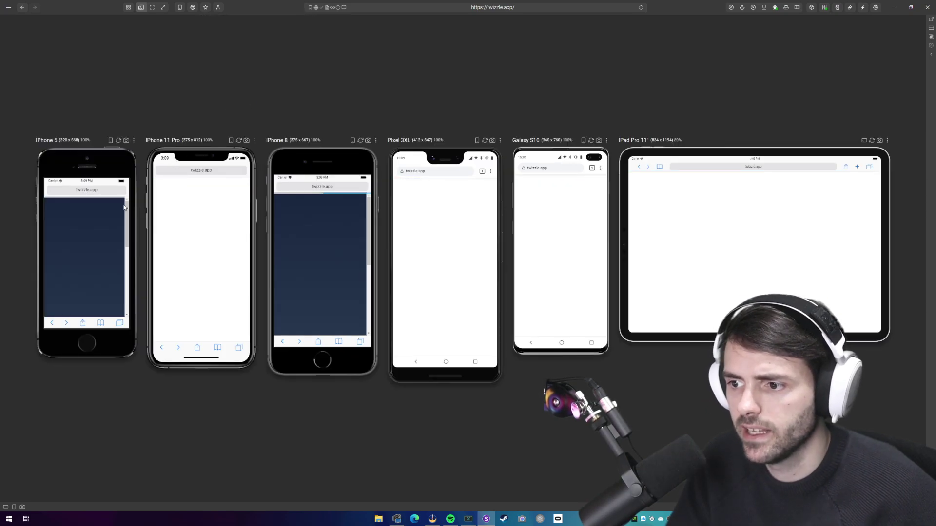
- Apply the My Devices preset and close the reopened preset list without choosing another
{"action": "left_click", "coordinate": [205, 8]}
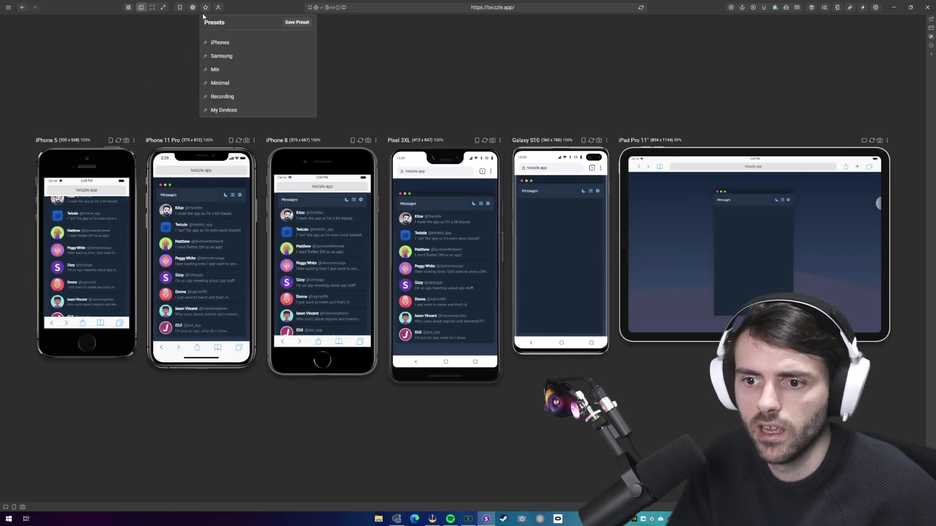
{"action": "left_click", "coordinate": [217, 108]}
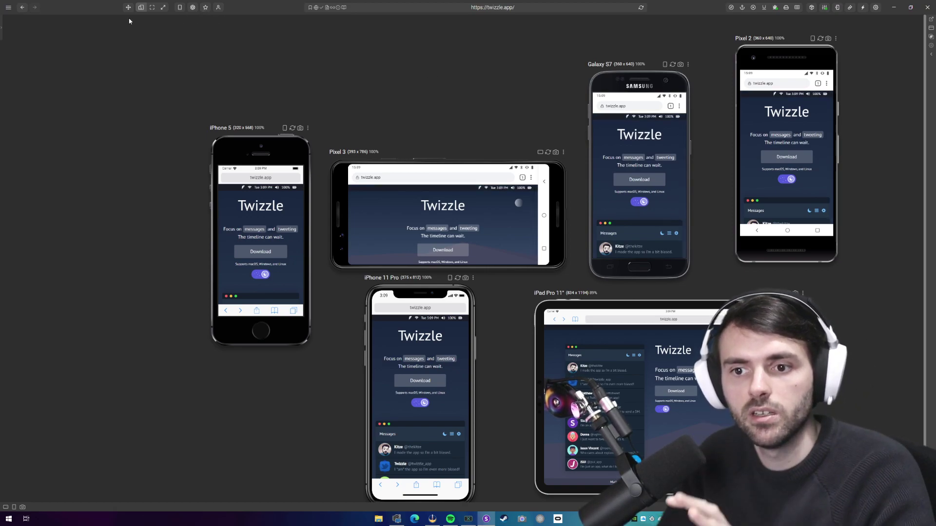
{"action": "left_click", "coordinate": [206, 8]}
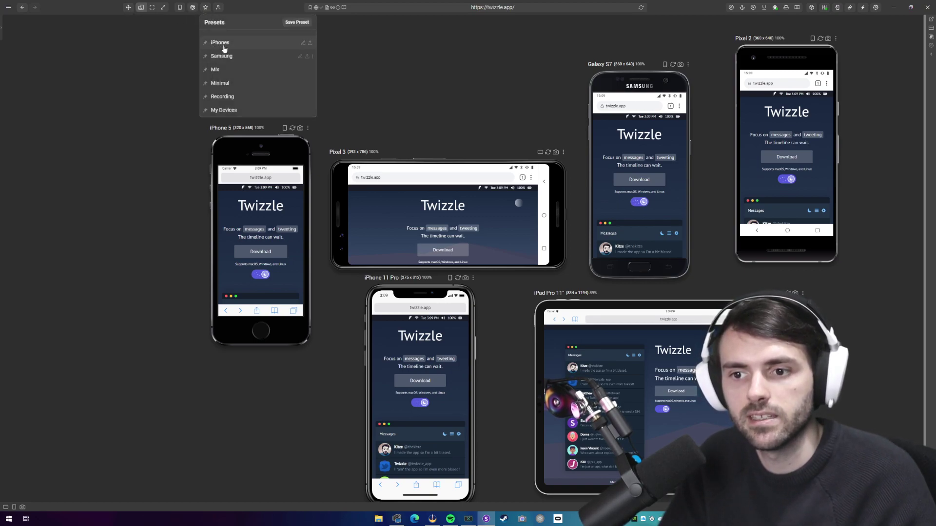
{"action": "left_click", "coordinate": [155, 64]}
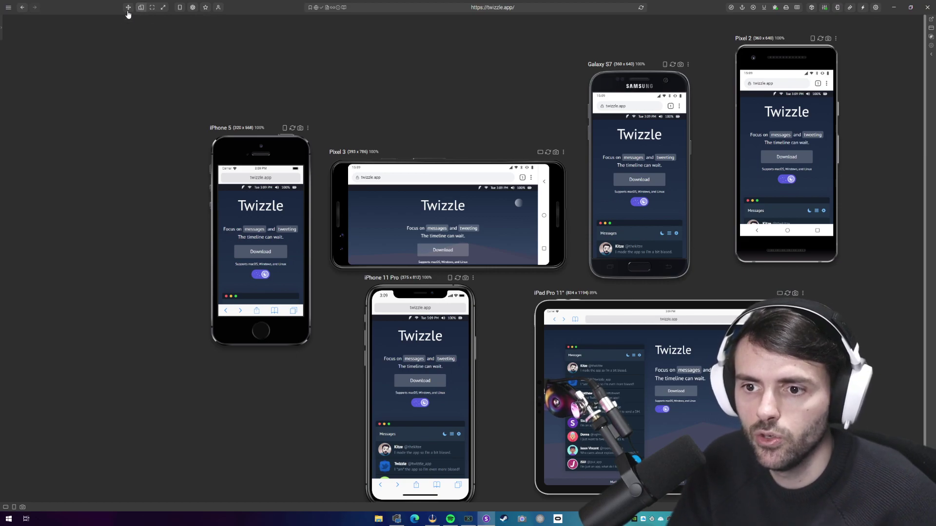
- Reposition the floating iPhone 5 and Pixel 3 toward the upper left of the canvas and enlarge all devices
{"action": "left_click_drag", "start_coordinate": [241, 136], "coordinate": [56, 64]}
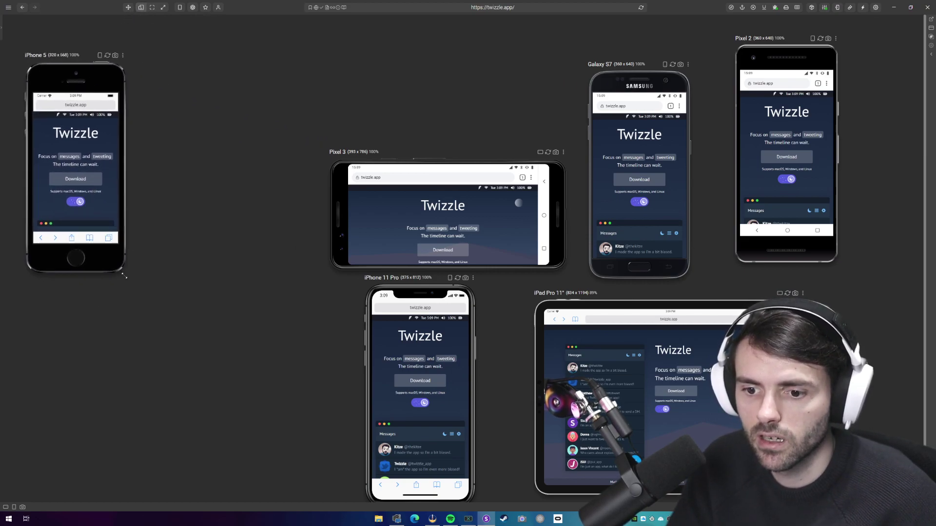
{"action": "left_click_drag", "start_coordinate": [429, 158], "coordinate": [256, 114]}
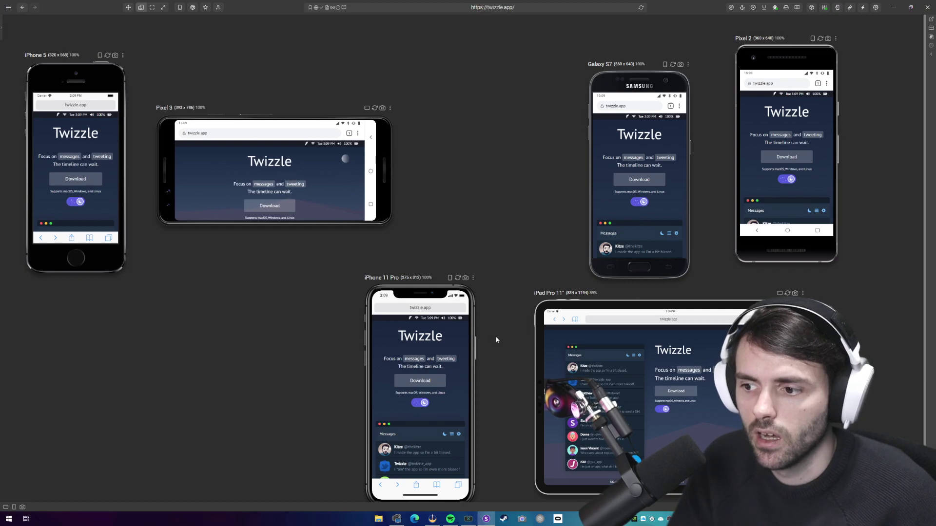
{"action": "scroll", "coordinate": [694, 392], "scroll_direction": "up", "scroll_amount": 5}
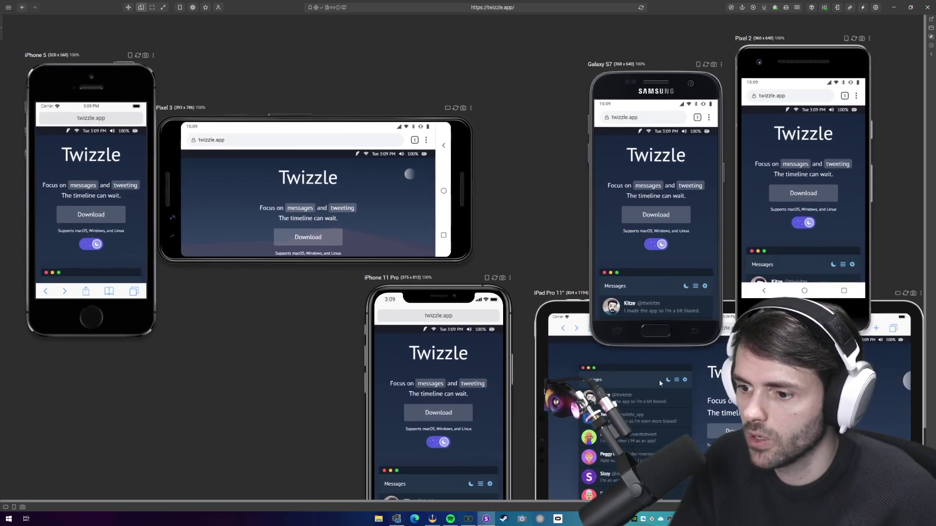
- Rearrange the floating iPhone 11 Pro, Pixel 3, Galaxy S7, Pixel 2 and iPad Pro 11" closer together on the canvas
{"action": "left_click_drag", "start_coordinate": [467, 299], "coordinate": [251, 207]}
{"action": "left_click_drag", "start_coordinate": [379, 123], "coordinate": [379, 37]}
{"action": "left_click_drag", "start_coordinate": [651, 99], "coordinate": [541, 59]}
{"action": "left_click_drag", "start_coordinate": [768, 57], "coordinate": [675, 45]}
{"action": "left_click_drag", "start_coordinate": [832, 338], "coordinate": [366, 264]}
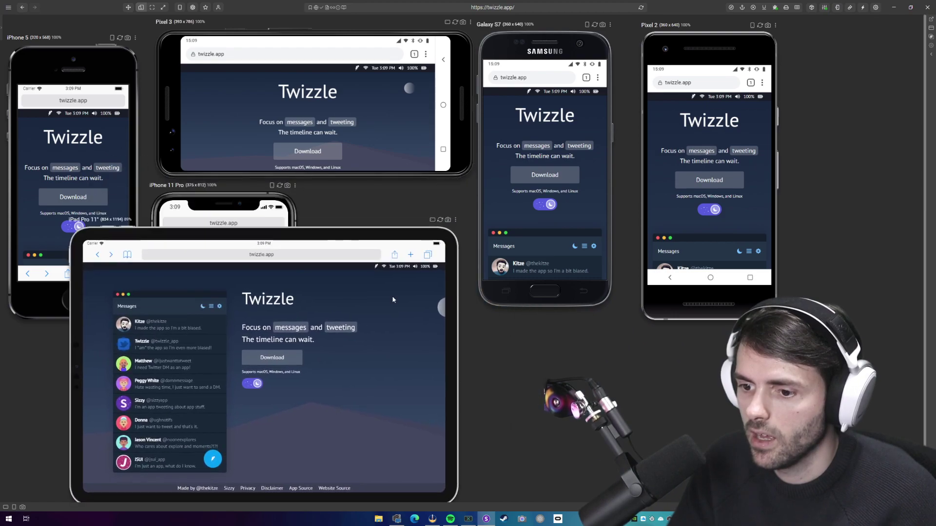
- Shrink the iPad Pro 11" to about 59% and the Galaxy S7 to 87%, and adjust the devices' positions so nothing overlaps
{"action": "left_click_drag", "start_coordinate": [457, 468], "coordinate": [378, 260]}
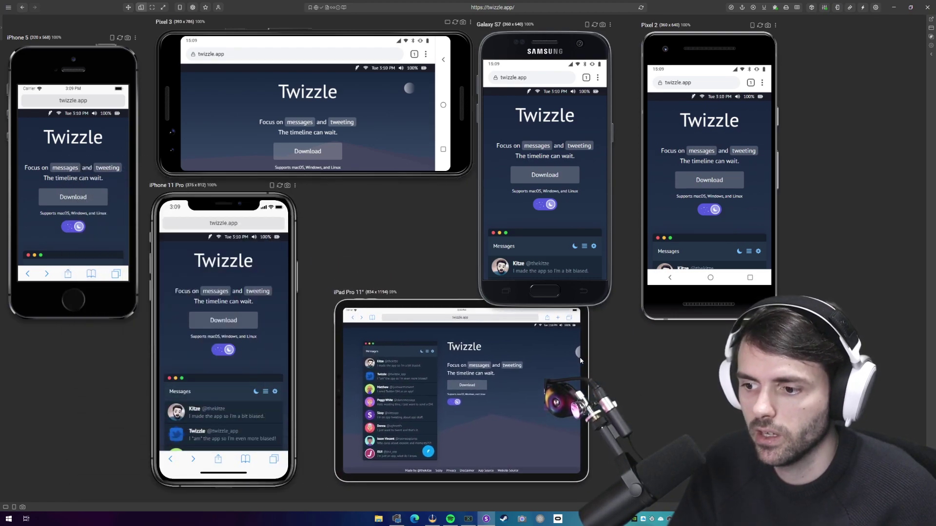
{"action": "left_click_drag", "start_coordinate": [611, 306], "coordinate": [588, 275]}
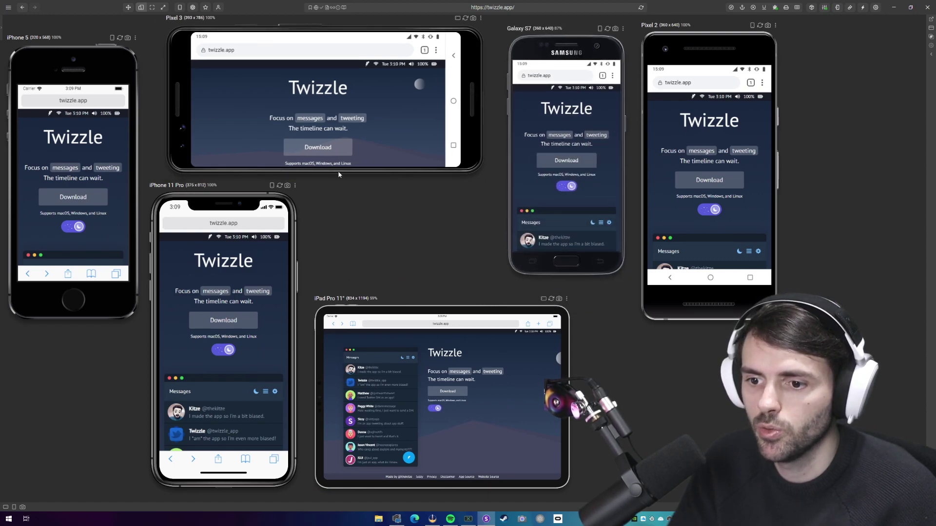
{"action": "left_click_drag", "start_coordinate": [242, 206], "coordinate": [235, 213]}
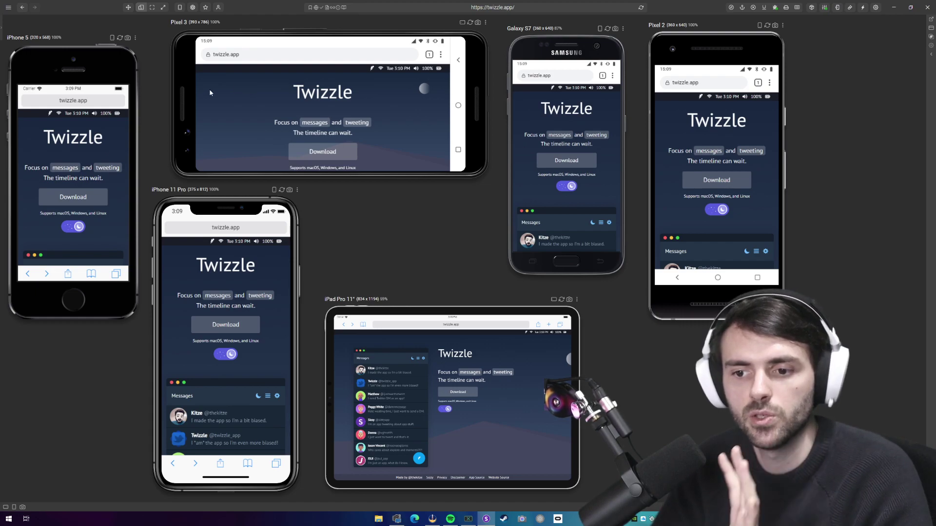
- Save the current arrangement as a preset named Funky Layout, keeping all properties and devices included
{"action": "left_click", "coordinate": [205, 7]}
{"action": "left_click", "coordinate": [297, 22]}
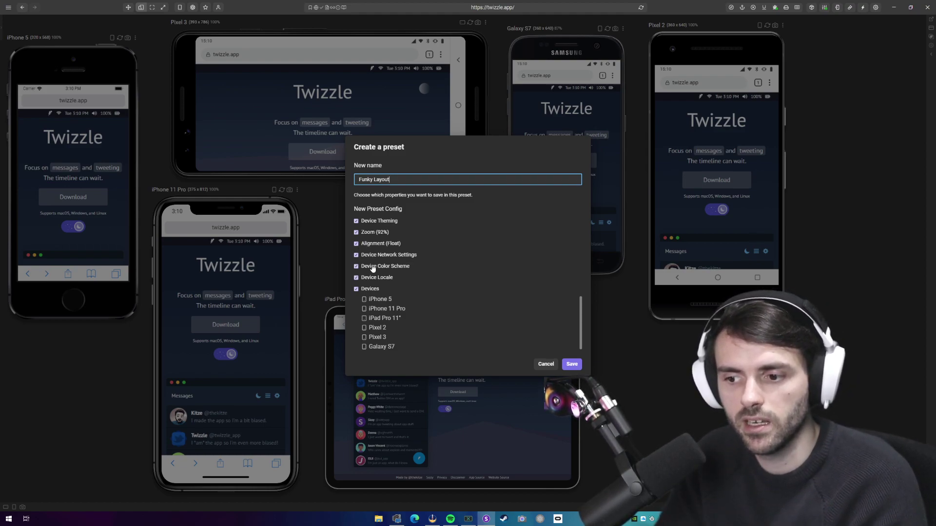
{"action": "left_click", "coordinate": [356, 289]}
{"action": "left_click", "coordinate": [357, 289]}
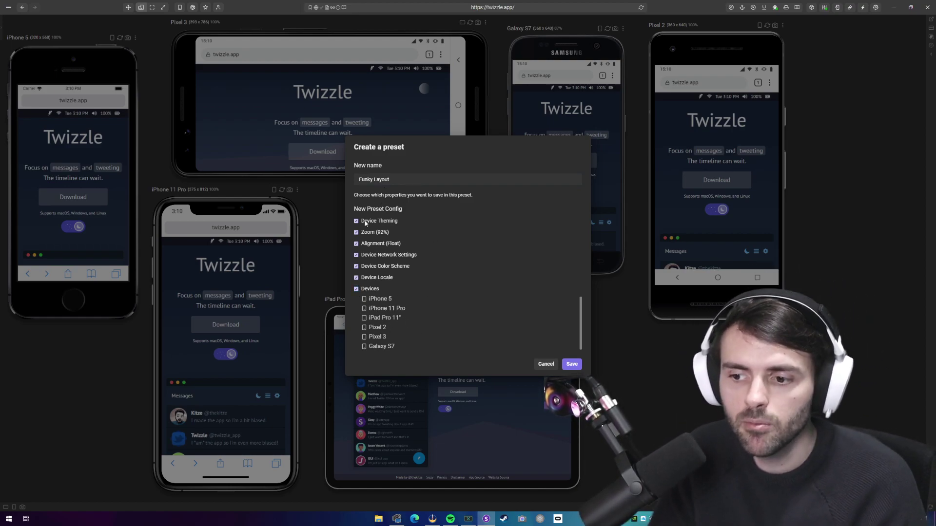
{"action": "left_click", "coordinate": [571, 364]}
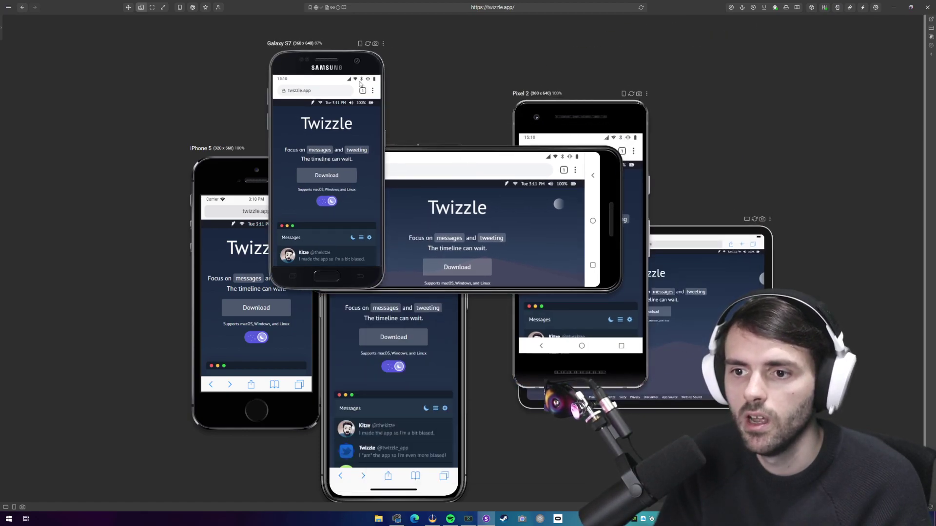
- Apply the Funky Layout preset to the scattered, overlapping devices
{"action": "left_click", "coordinate": [205, 8]}
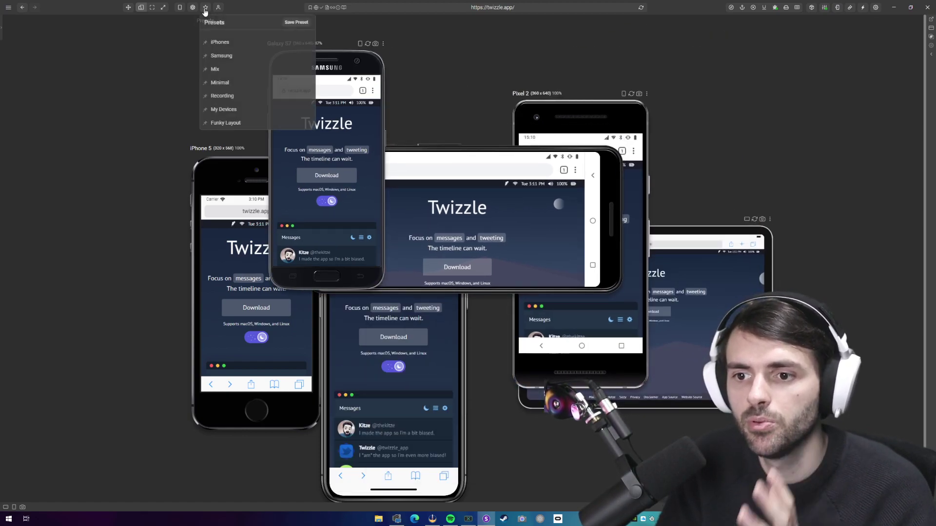
{"action": "left_click", "coordinate": [231, 126]}
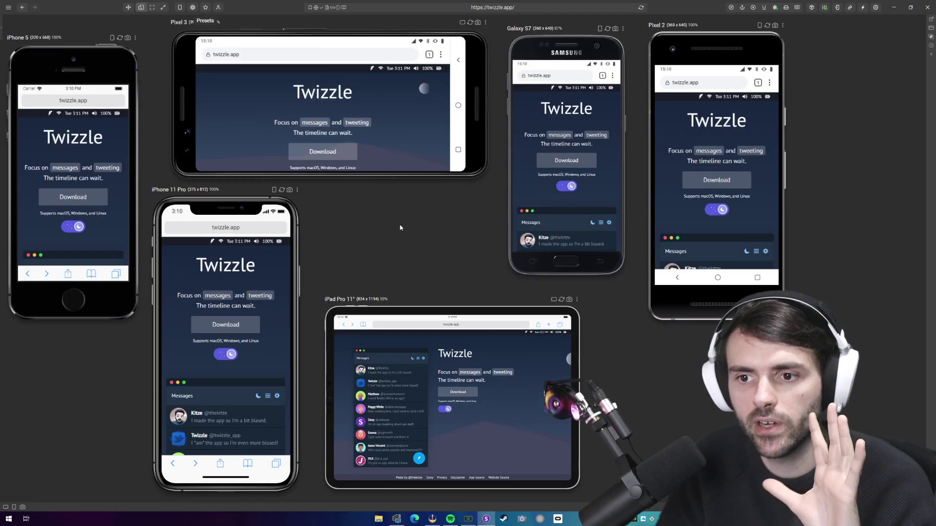
- Turn off Browser and OS, Frame, Shadow and Header in the device appearance options
{"action": "left_click", "coordinate": [837, 8]}
{"action": "left_click", "coordinate": [875, 26]}
{"action": "left_click", "coordinate": [874, 53]}
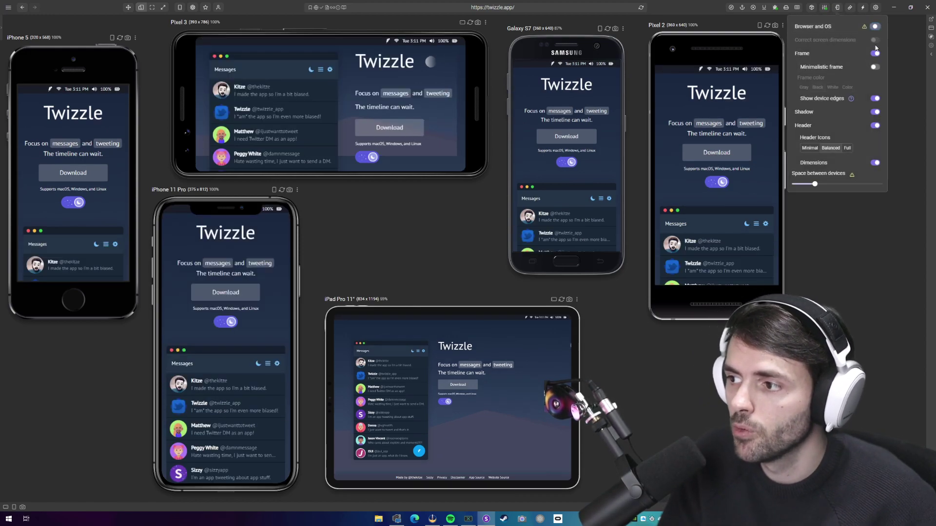
{"action": "left_click", "coordinate": [875, 111]}
{"action": "left_click", "coordinate": [875, 125]}
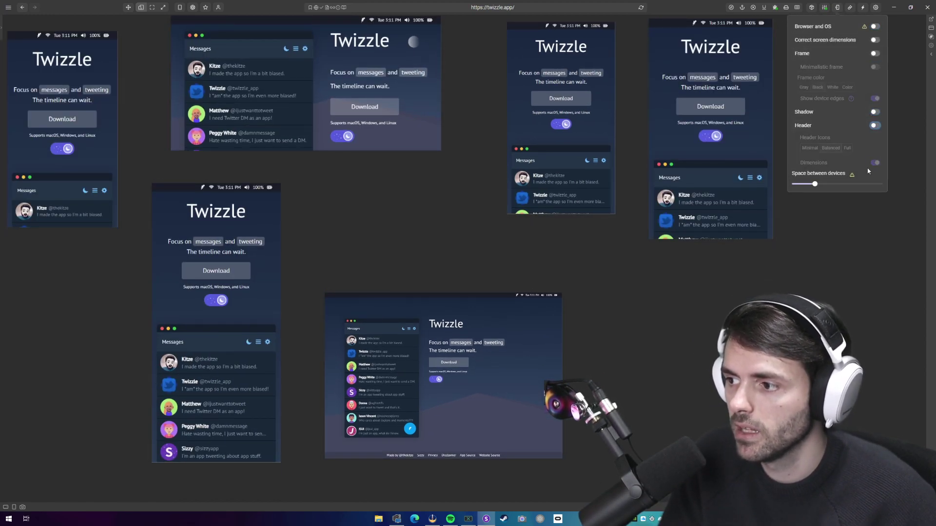
{"action": "left_click", "coordinate": [829, 214]}
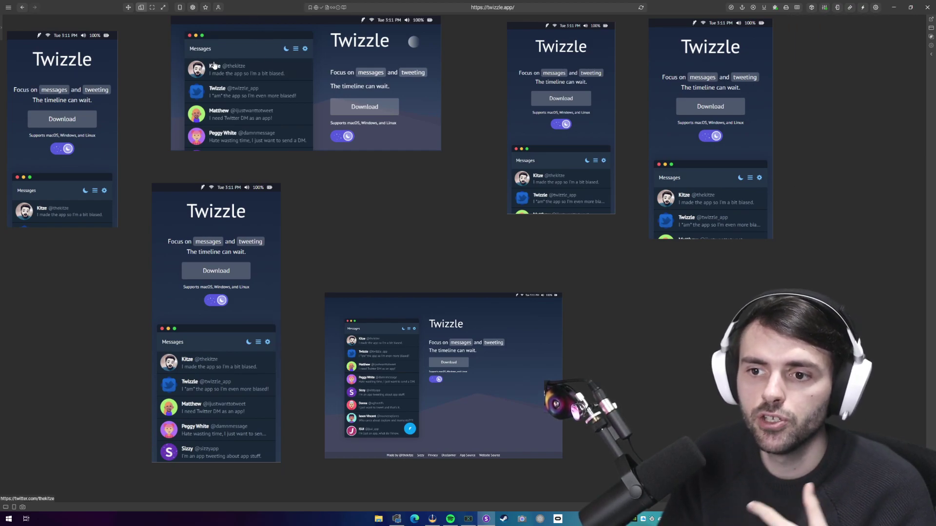
- Reapply the Funky Layout preset to restore the devices' frames, headers and browser interface
{"action": "left_click", "coordinate": [206, 7]}
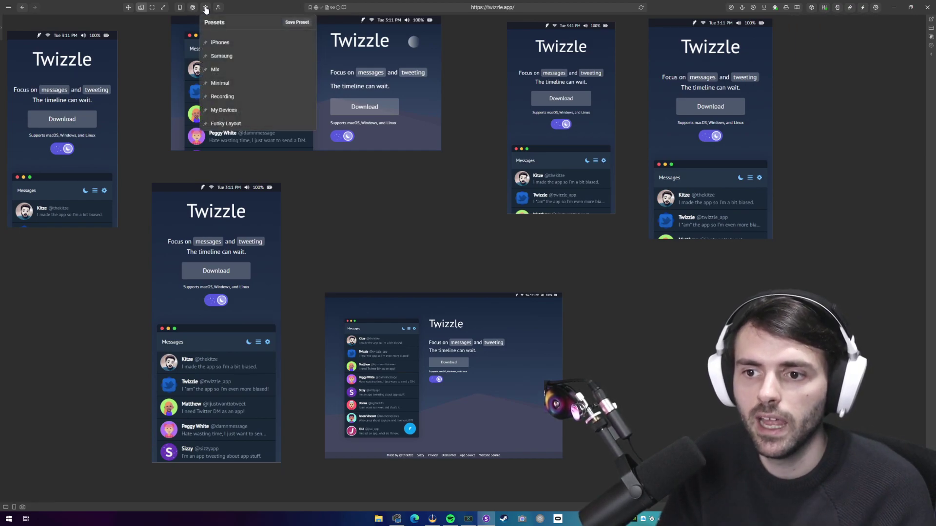
{"action": "left_click", "coordinate": [226, 124]}
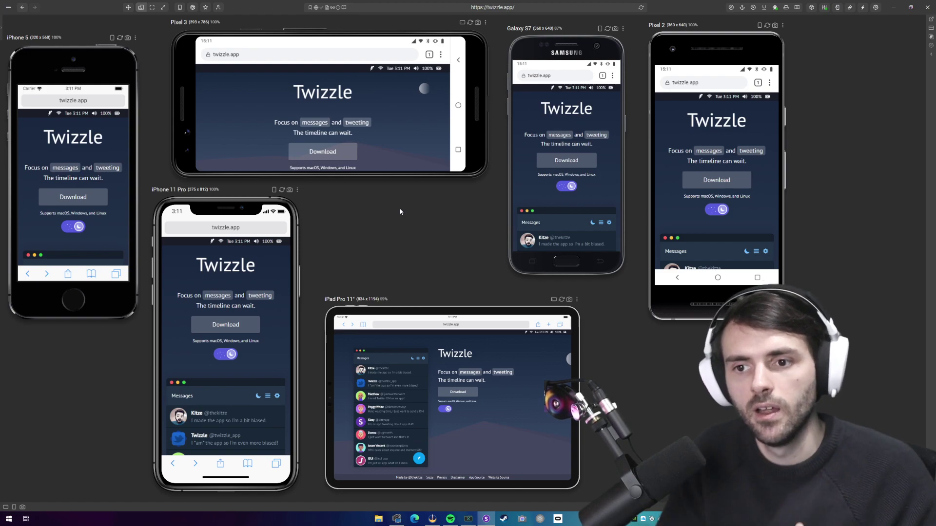
- Arrange the devices in the grid layout, with Browser and OS and Frame turned off and Correct screen dimensions turned on
{"action": "left_click", "coordinate": [128, 8]}
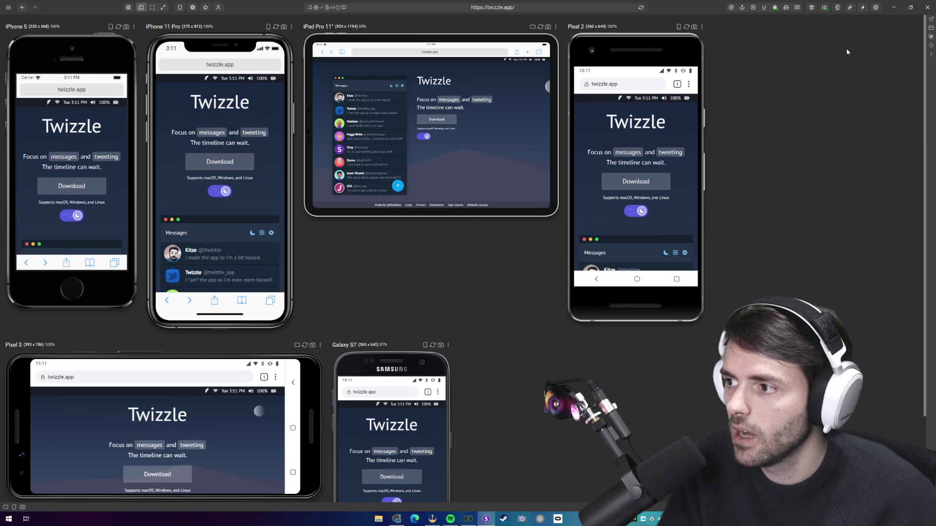
{"action": "left_click", "coordinate": [837, 8]}
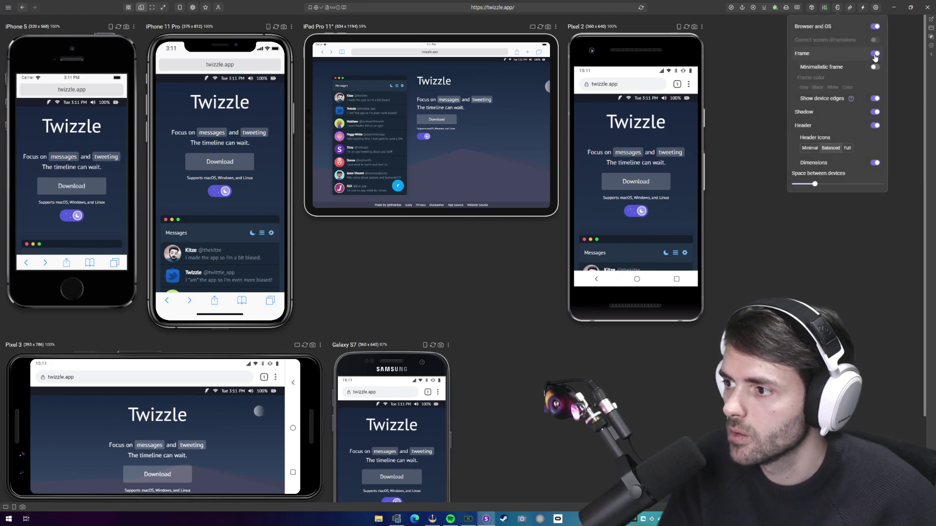
{"action": "left_click", "coordinate": [876, 53]}
{"action": "left_click", "coordinate": [875, 27]}
{"action": "left_click", "coordinate": [875, 40]}
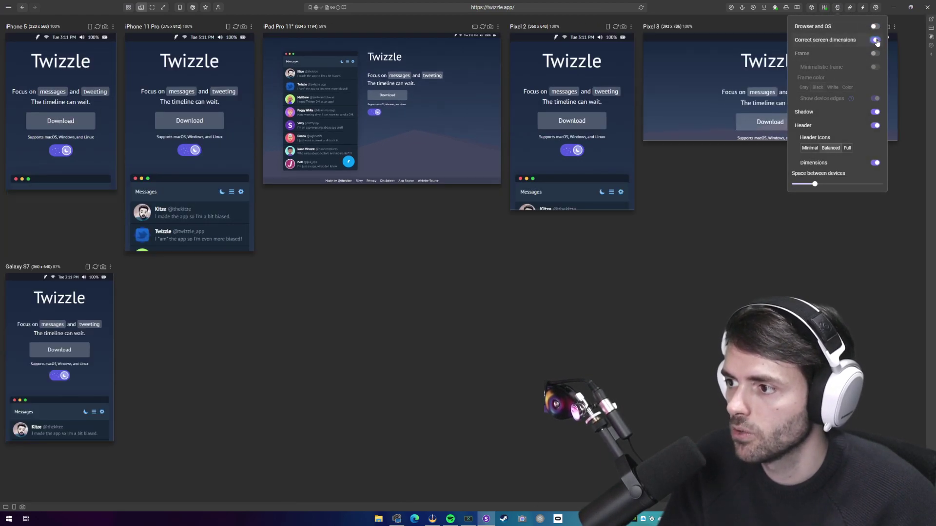
- Reduce the space between devices and zoom out to 71% so all six devices fit in one row
{"action": "left_click_drag", "start_coordinate": [813, 185], "coordinate": [795, 183]}
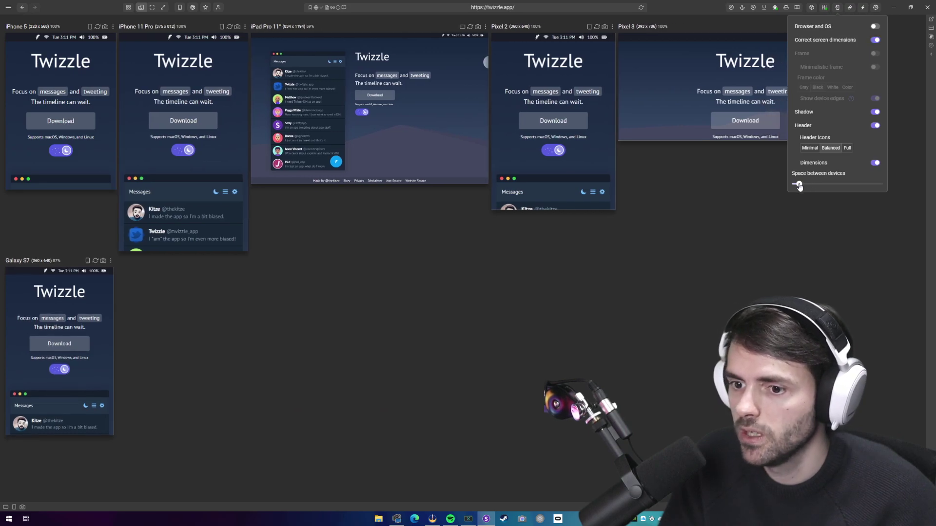
{"action": "left_click", "coordinate": [763, 280]}
{"action": "key", "text": "ctrl+minus"}
{"action": "key", "text": "ctrl+plus"}
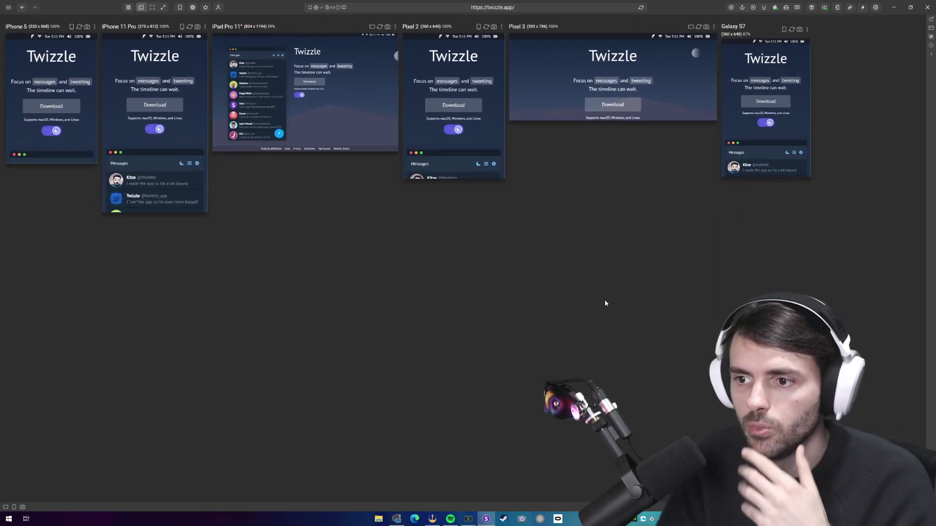
{"action": "left_click", "coordinate": [129, 7]}
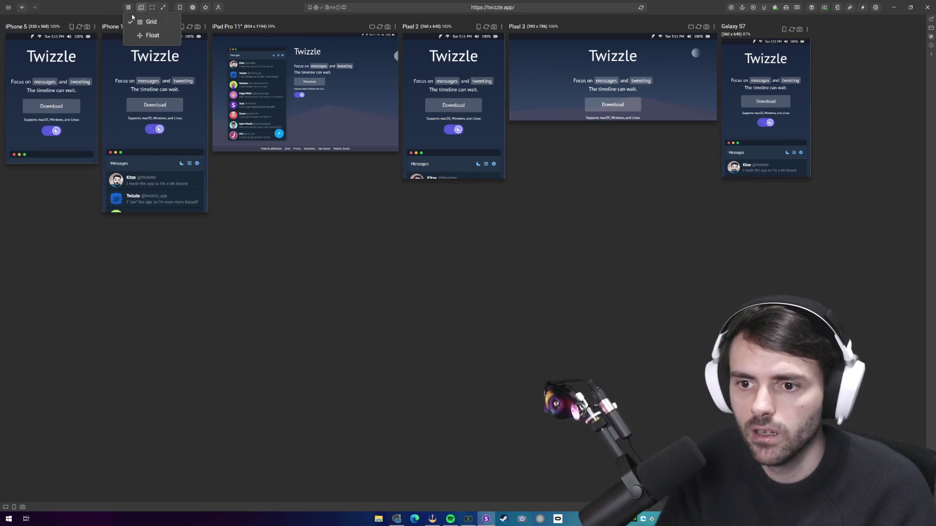
{"action": "left_click", "coordinate": [252, 146]}
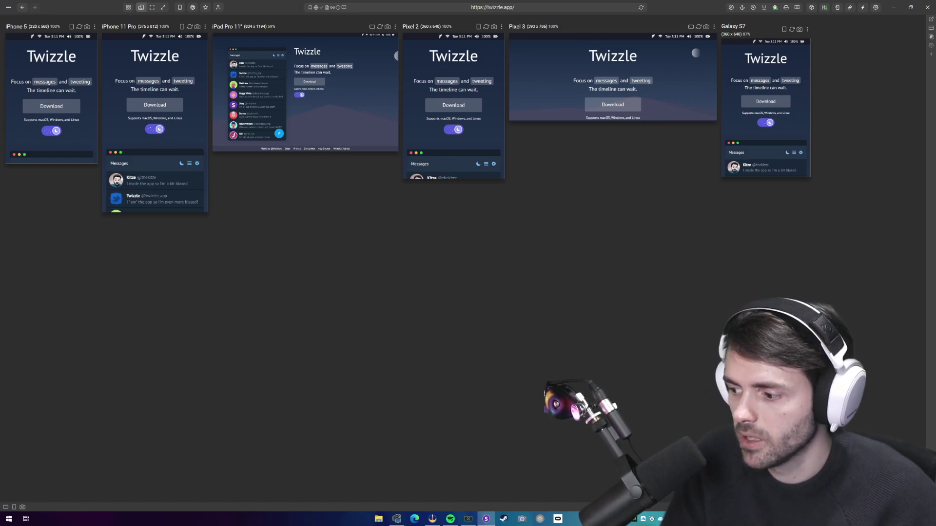
- Save the current setup as a preset named Minimalistic, keeping all properties and devices included
{"action": "left_click", "coordinate": [205, 7]}
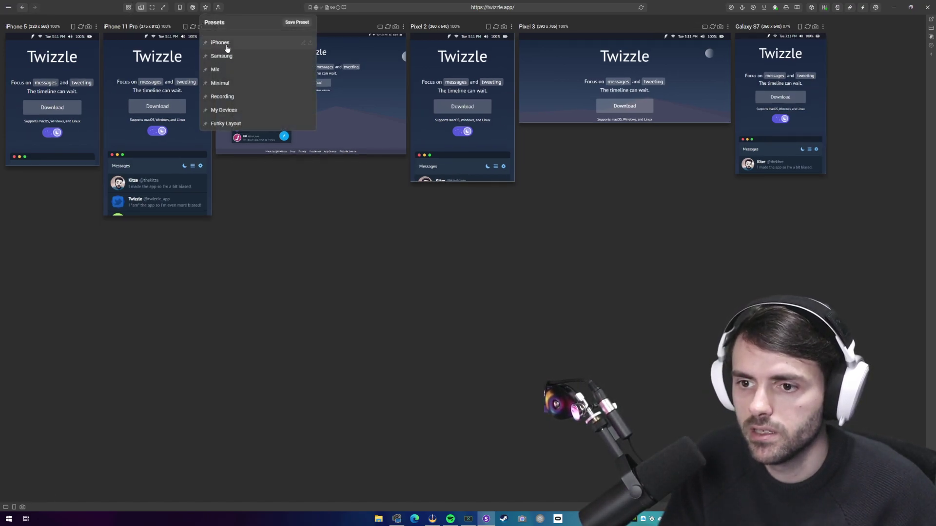
{"action": "left_click", "coordinate": [295, 23]}
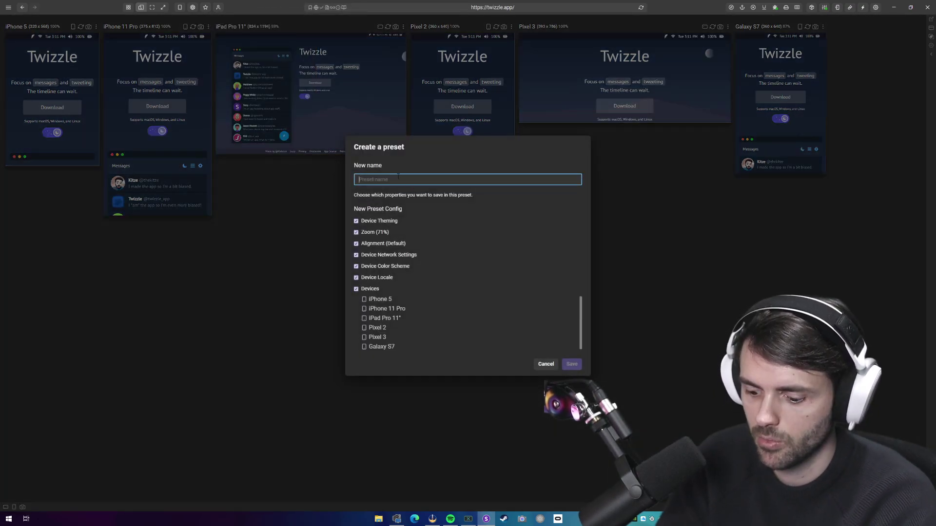
{"action": "type", "text": "Minmi"}
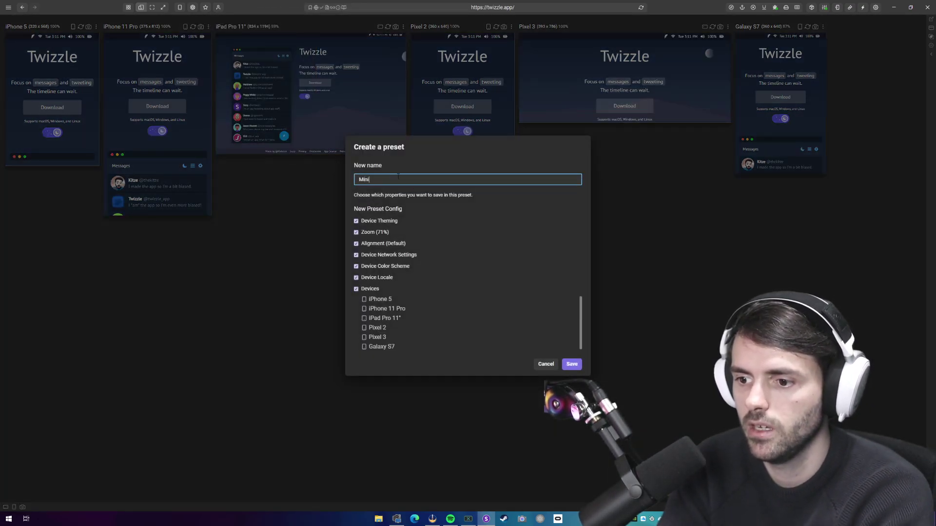
{"action": "left_click", "coordinate": [571, 364]}
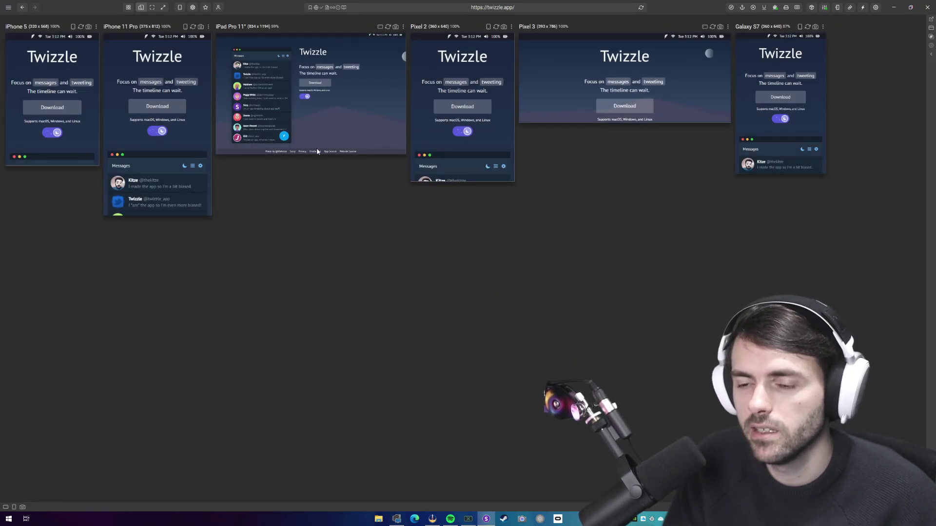
- Apply the Funky Layout preset, followed by the Minimalistic preset, to switch between the two saved setups
{"action": "left_click", "coordinate": [205, 7]}
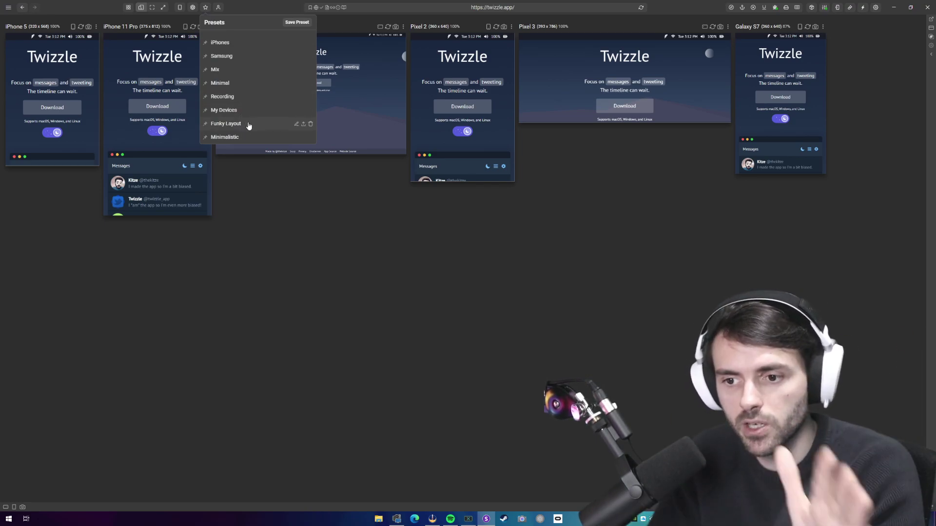
{"action": "left_click", "coordinate": [225, 124]}
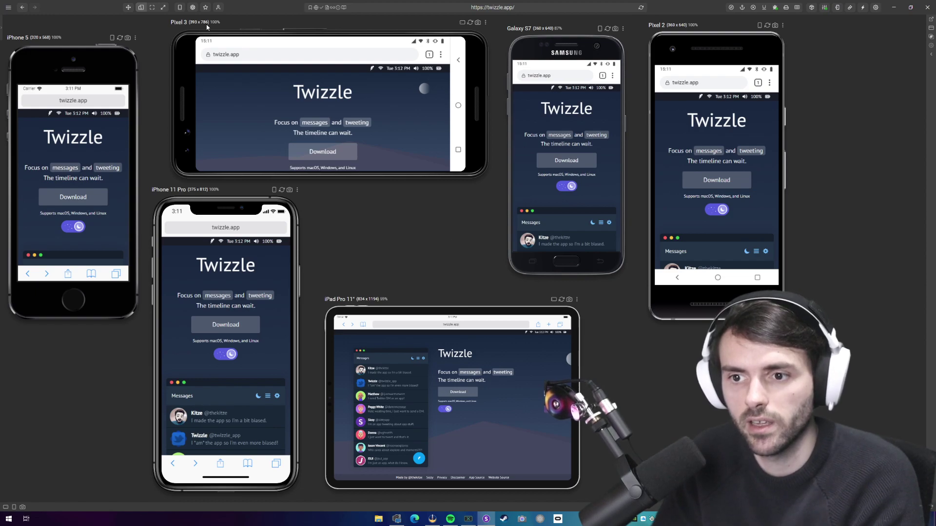
{"action": "left_click", "coordinate": [205, 7]}
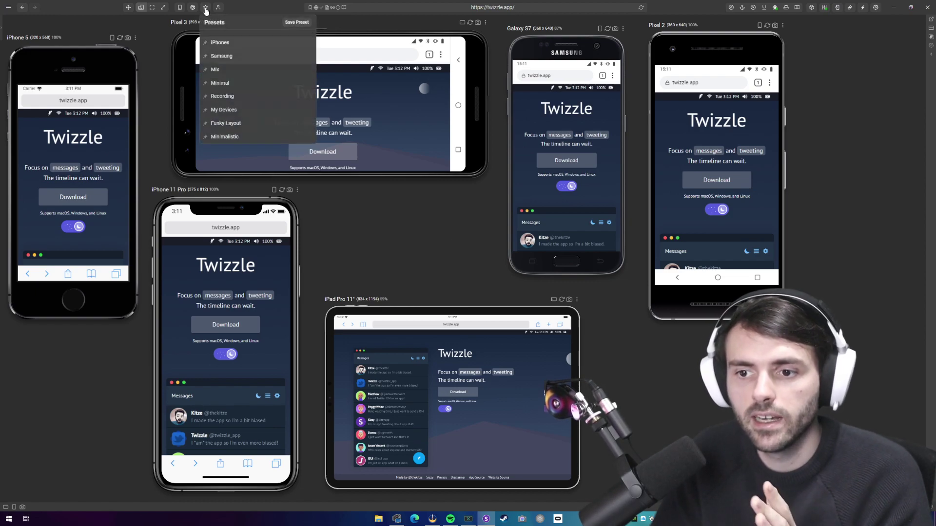
{"action": "left_click", "coordinate": [224, 138]}
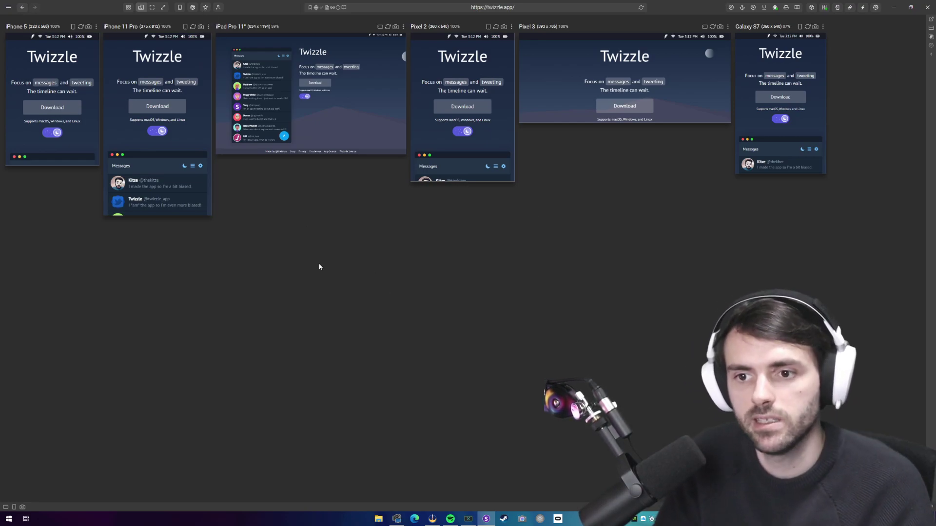
- Switch to the full-window page view and widen the developer tools pane beside the page
{"action": "left_click", "coordinate": [151, 7]}
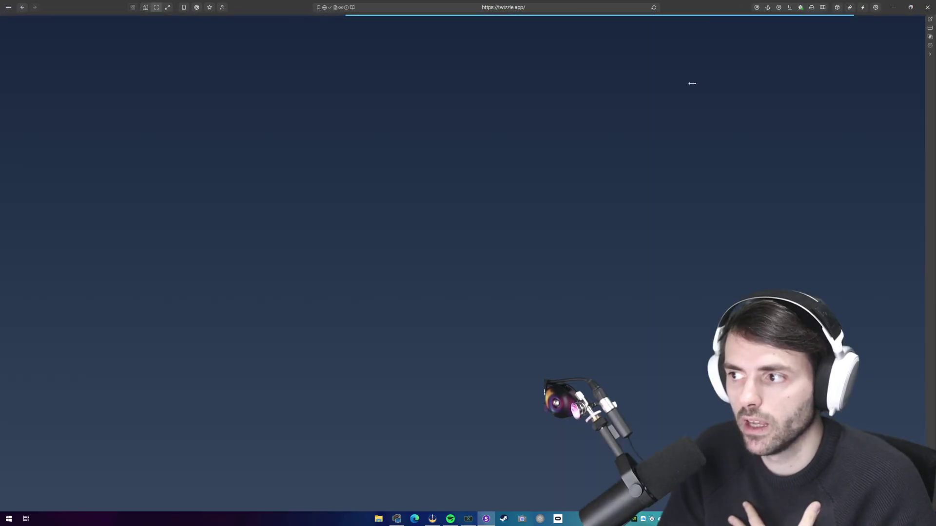
{"action": "left_click_drag", "start_coordinate": [692, 83], "coordinate": [580, 96]}
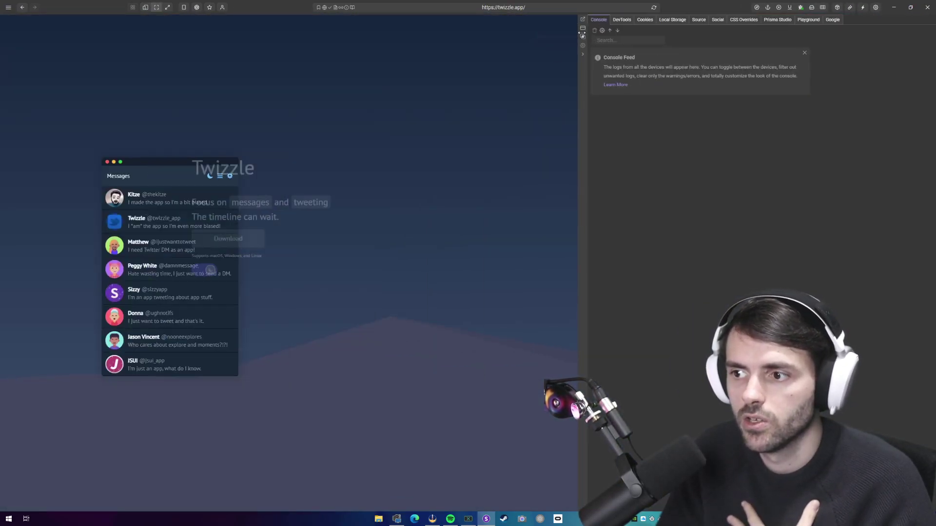
{"action": "left_click_drag", "start_coordinate": [581, 41], "coordinate": [583, 41]}
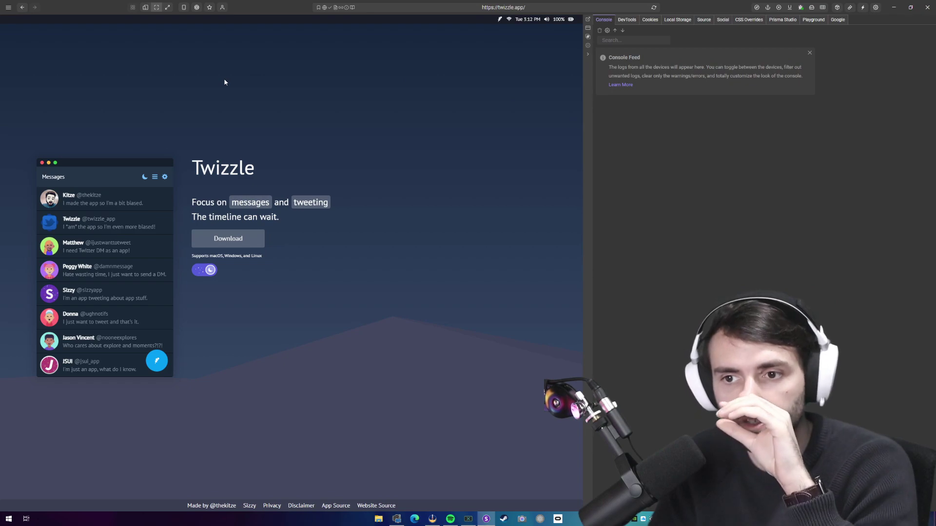
- Apply the Funky Layout and Minimalistic presets, each starting from the full-window page view
{"action": "left_click", "coordinate": [209, 8]}
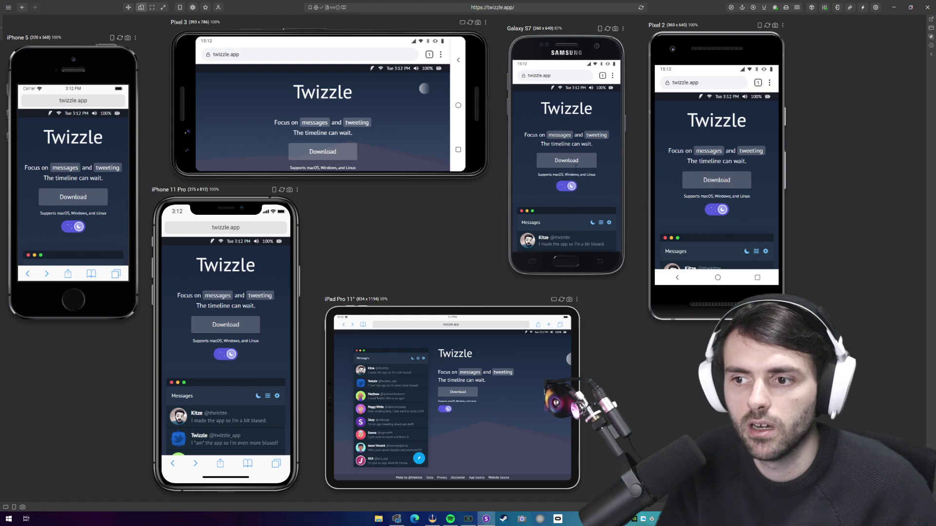
{"action": "left_click", "coordinate": [153, 8]}
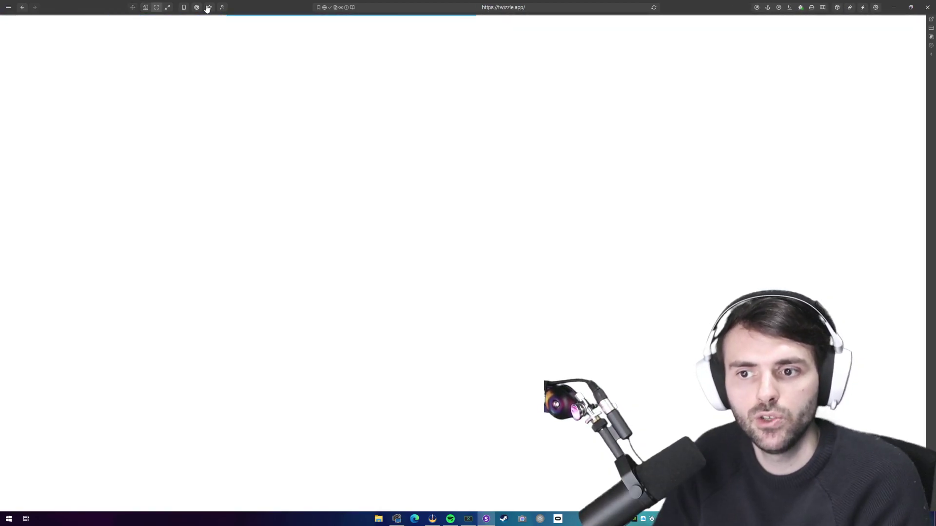
{"action": "left_click", "coordinate": [210, 7]}
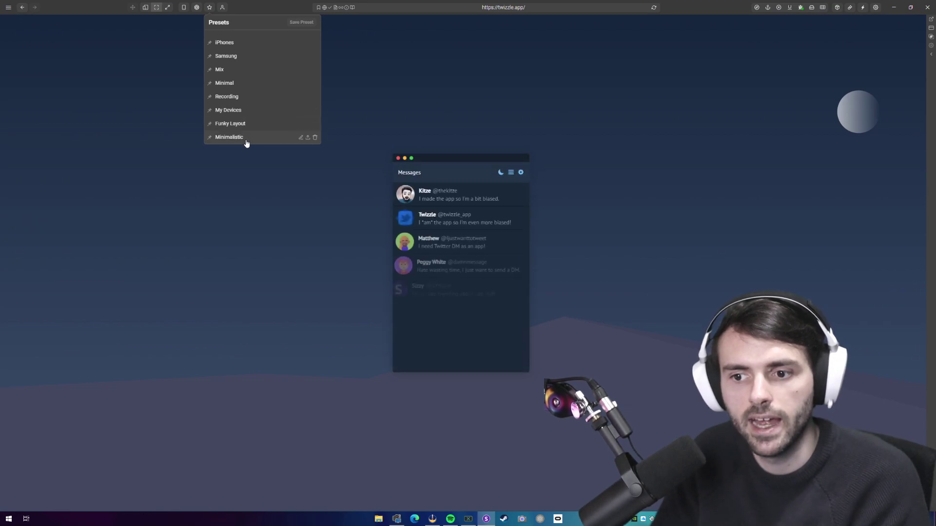
{"action": "left_click", "coordinate": [219, 92]}
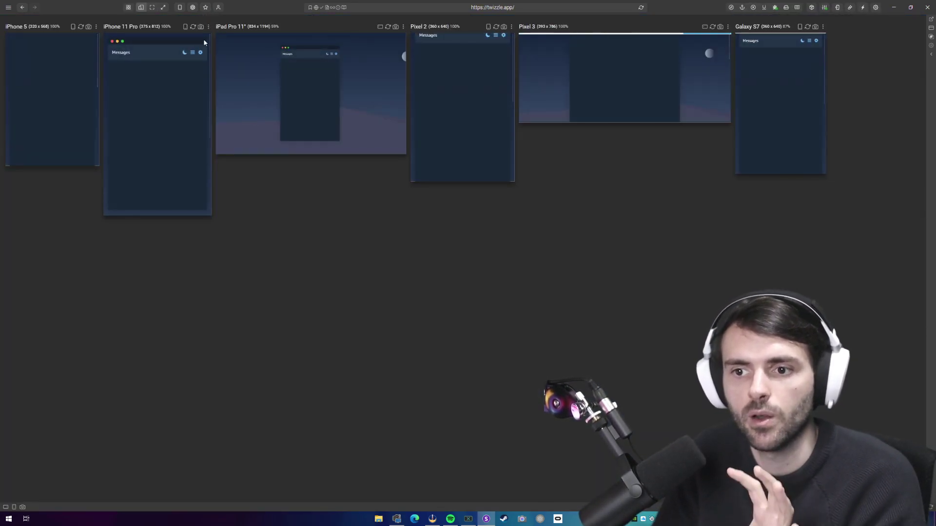
- Apply the iPhones preset to show the iPhone 11, iPhone 8 and iPhone 8 Plus
{"action": "left_click", "coordinate": [205, 8]}
{"action": "left_click", "coordinate": [220, 42]}
{"action": "left_click", "coordinate": [205, 8]}
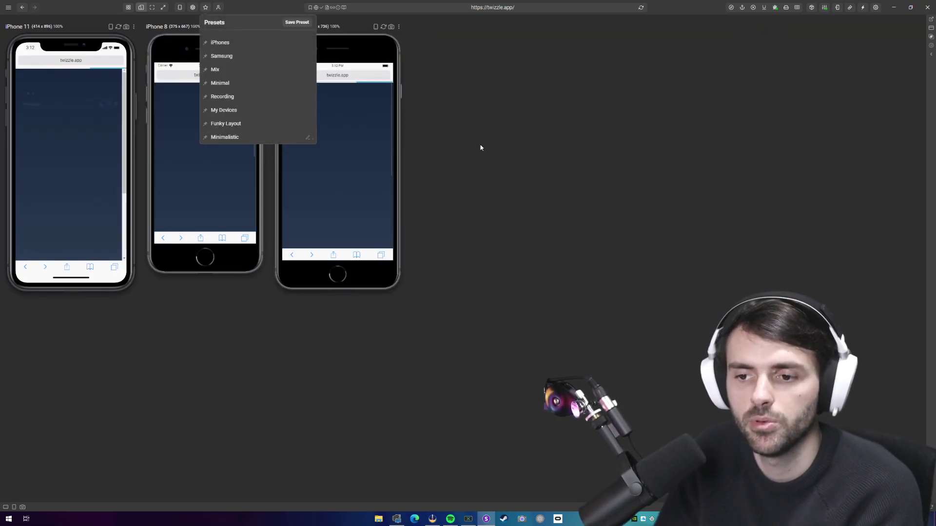
{"action": "left_click", "coordinate": [205, 7]}
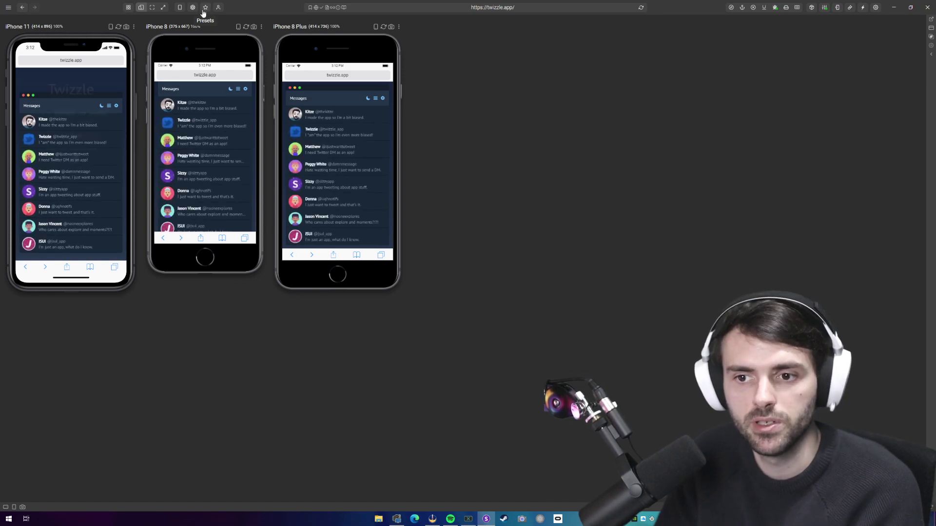
- Pin the iPhone 11 and iPhone 8 devices as tabs
{"action": "left_click", "coordinate": [134, 27]}
{"action": "left_click", "coordinate": [97, 54]}
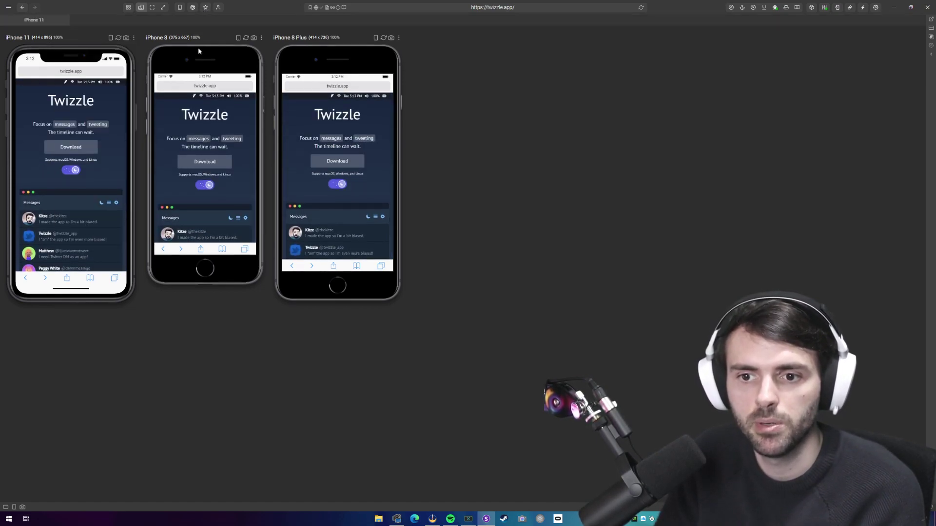
{"action": "left_click", "coordinate": [261, 38]}
{"action": "left_click", "coordinate": [227, 66]}
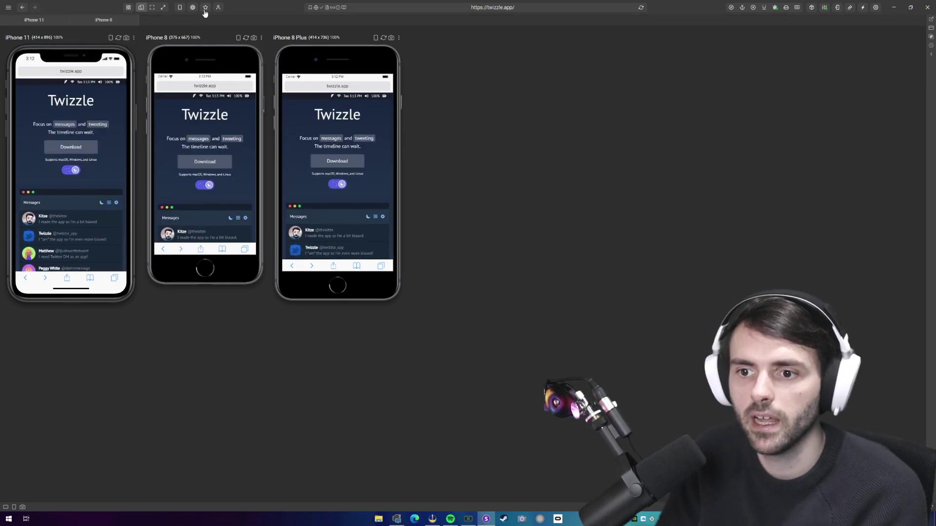
- Pin the Funky Layout and Minimalistic presets as tabs
{"action": "left_click", "coordinate": [206, 8]}
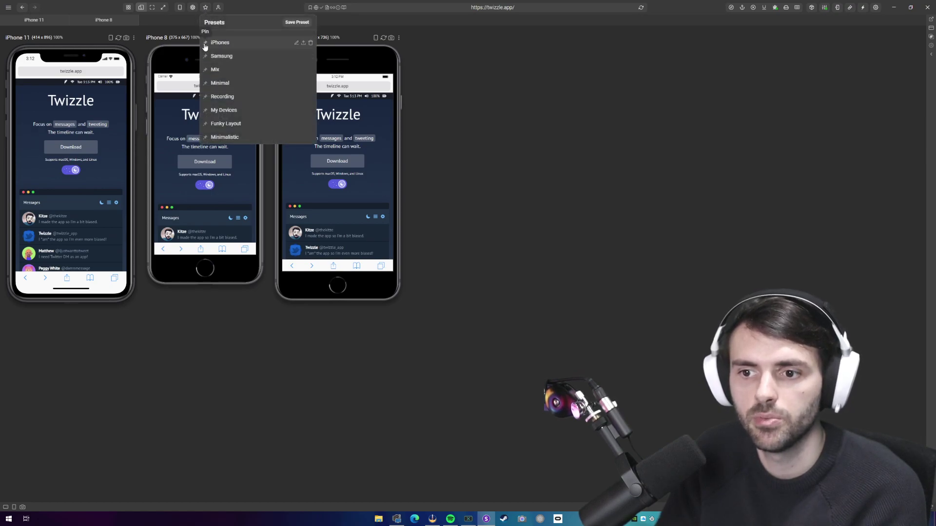
{"action": "left_click", "coordinate": [204, 125]}
{"action": "left_click", "coordinate": [205, 139]}
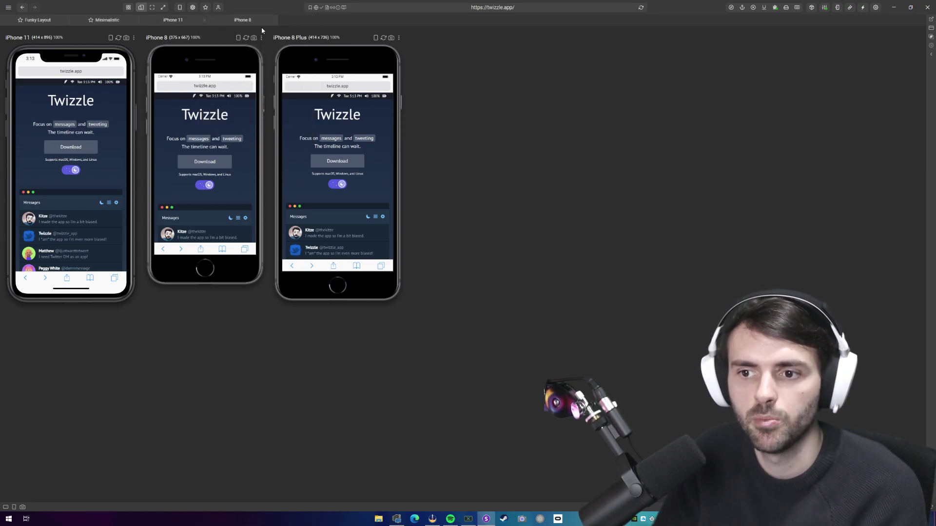
- Cycle through the pinned iPhone 8, iPhone 11, Minimalistic and Funky Layout tabs, ending on Funky Layout
{"action": "left_click", "coordinate": [246, 24]}
{"action": "left_click", "coordinate": [172, 24]}
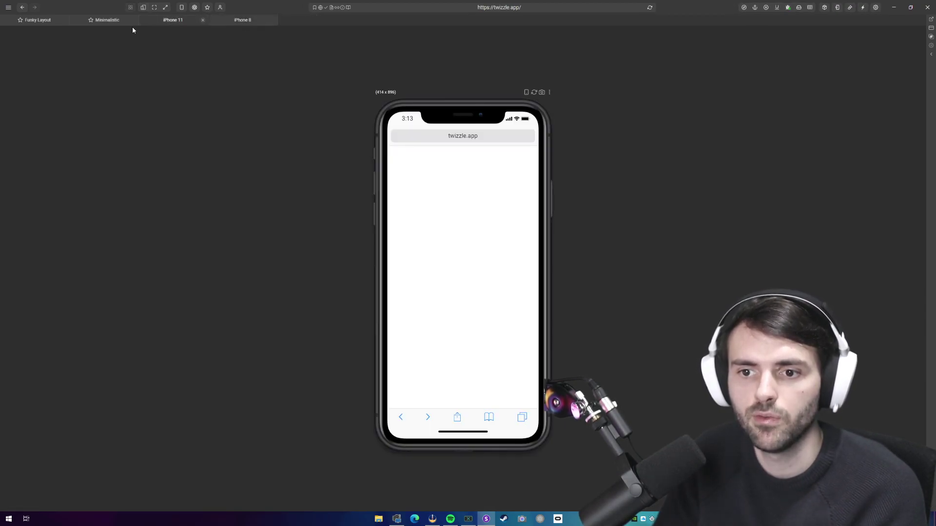
{"action": "left_click", "coordinate": [106, 24]}
{"action": "left_click", "coordinate": [38, 22]}
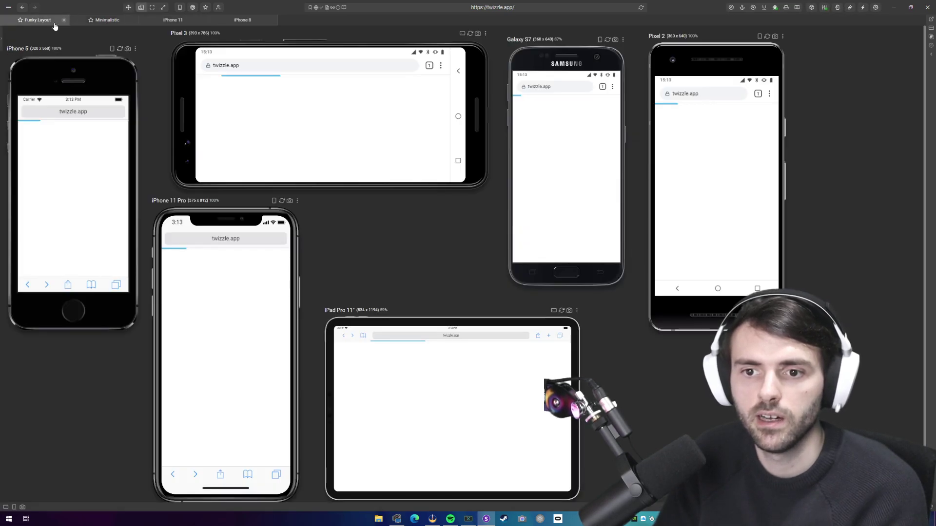
{"action": "left_click", "coordinate": [107, 20]}
{"action": "left_click", "coordinate": [171, 21]}
{"action": "left_click", "coordinate": [241, 20]}
{"action": "left_click", "coordinate": [171, 21]}
{"action": "left_click", "coordinate": [107, 22]}
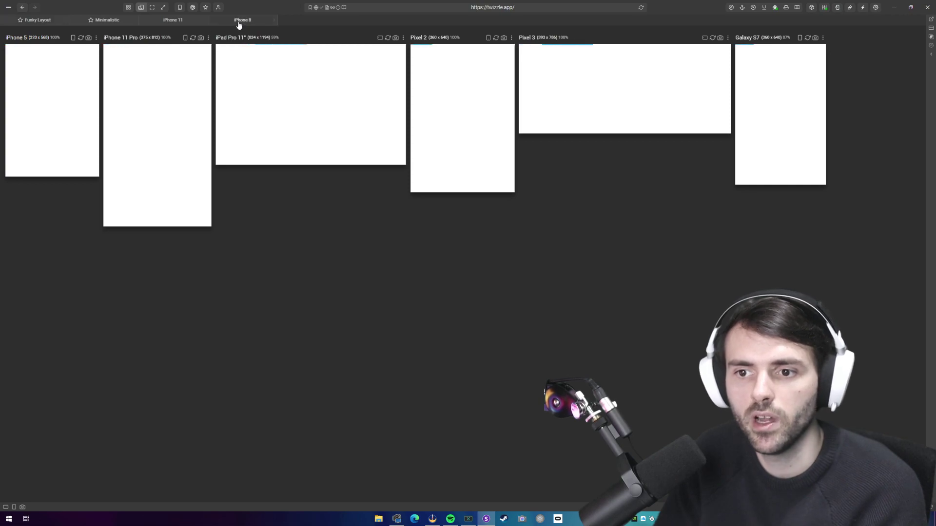
{"action": "left_click", "coordinate": [37, 21]}
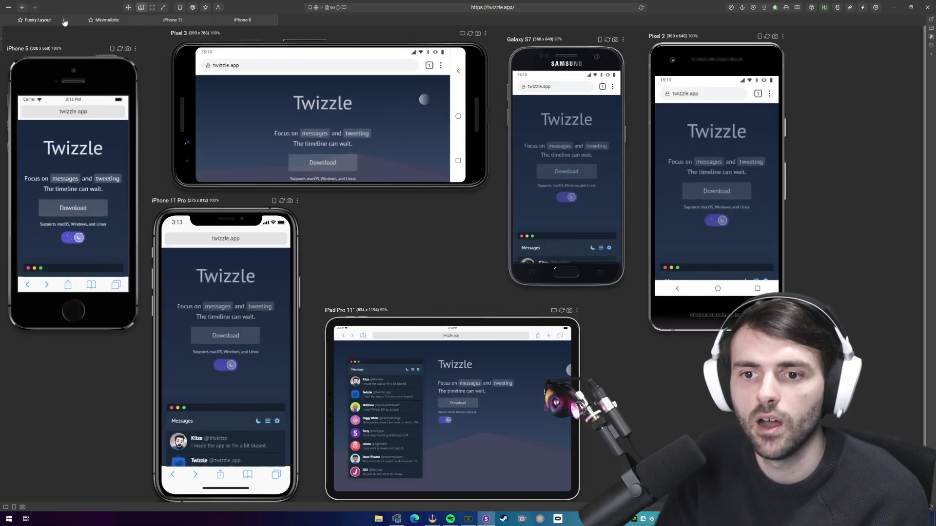
- Close all the pinned tabs and check the list of saved presets
{"action": "left_click", "coordinate": [64, 21]}
{"action": "left_click", "coordinate": [65, 21]}
{"action": "left_click", "coordinate": [65, 21]}
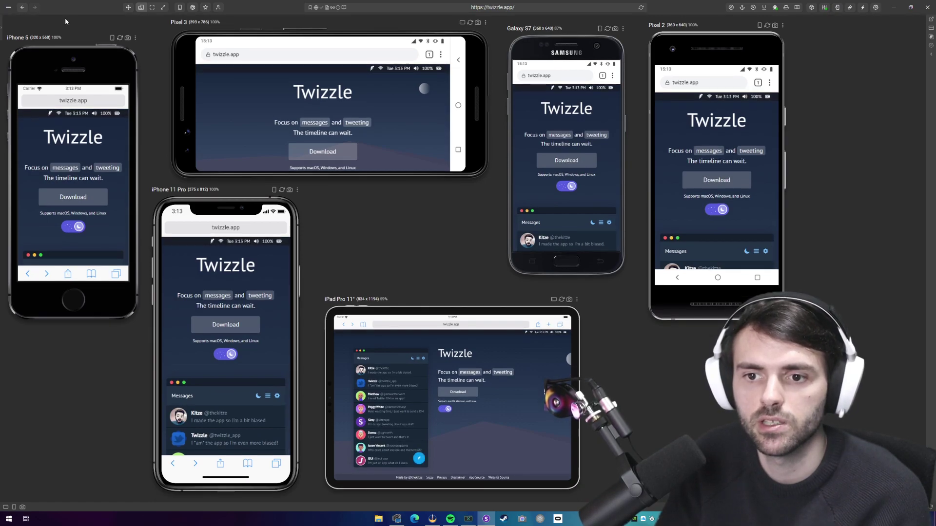
{"action": "left_click", "coordinate": [205, 8]}
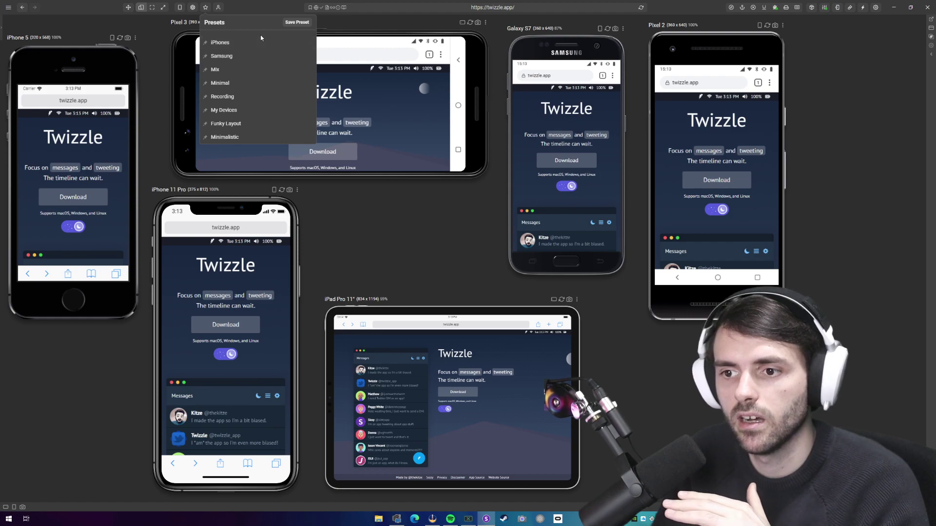
{"action": "left_click", "coordinate": [424, 216]}
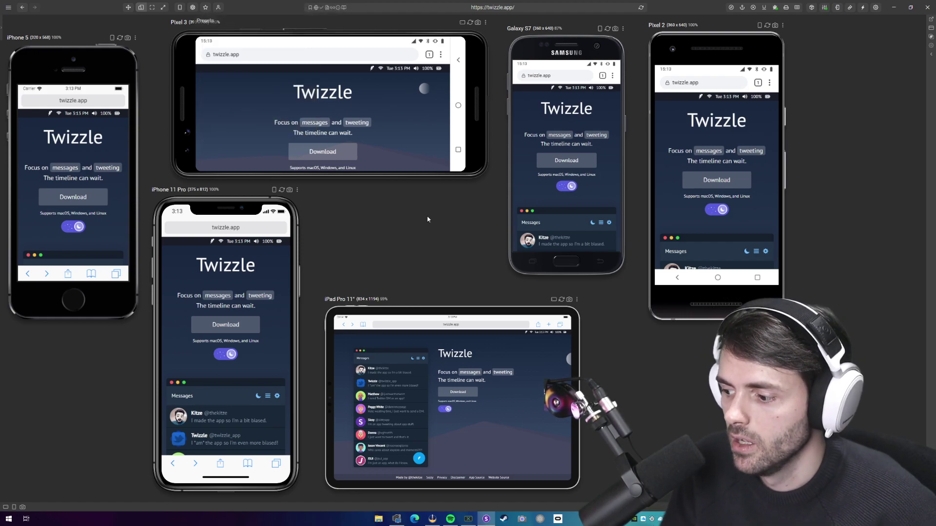